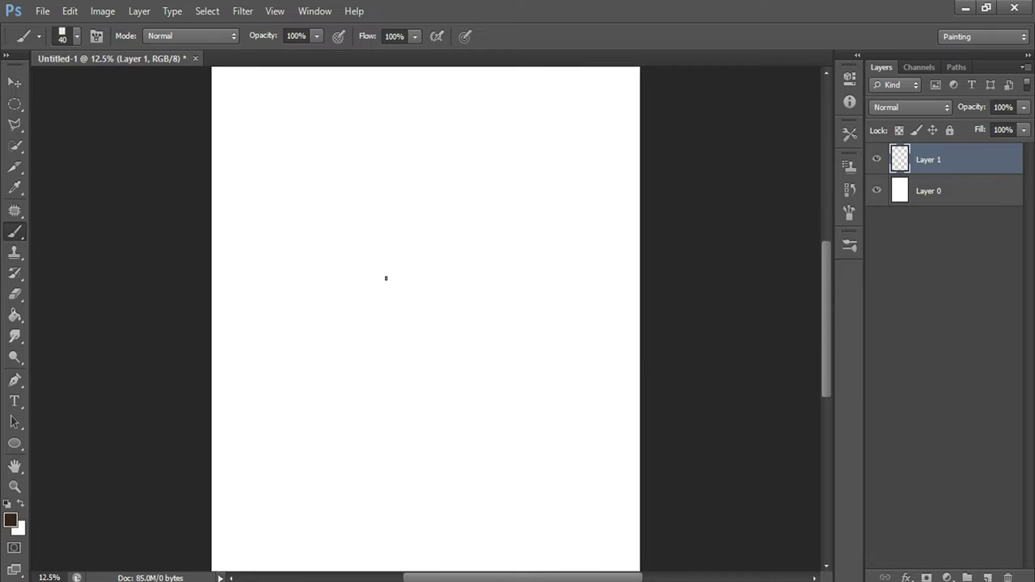
# Step: Sketch the iris circle and the upper and lower eyelid arcs in dark brown on Layer 1
pyautogui.moveTo(383, 277)
pyautogui.mouseDown()
pyautogui.moveTo(431, 279)
pyautogui.moveTo(382, 277)
pyautogui.moveTo(410, 316)
pyautogui.mouseUp()
pyautogui.moveTo(437, 277); pyautogui.dragTo(412, 314)
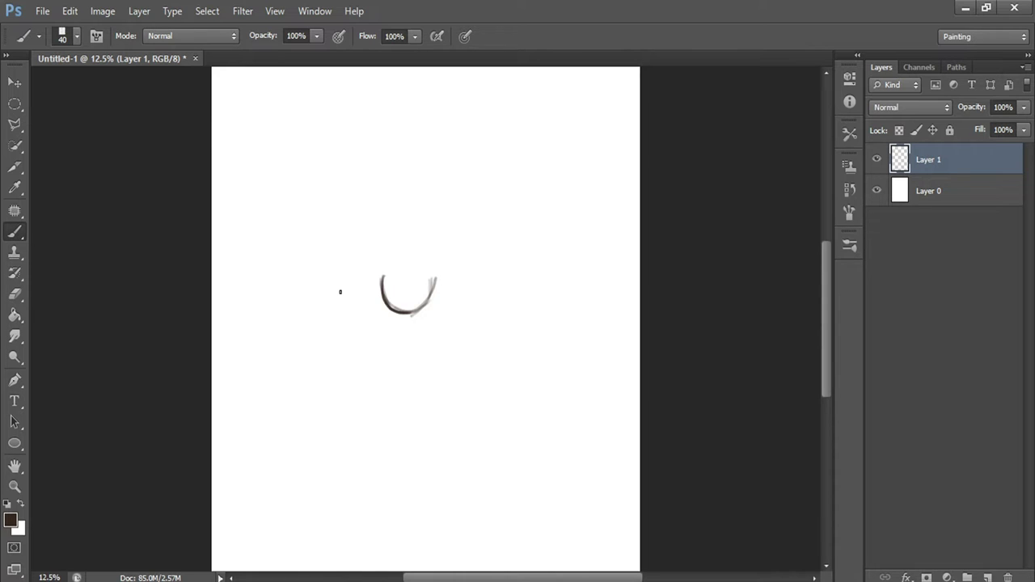
pyautogui.moveTo(348, 293)
pyautogui.mouseDown()
pyautogui.moveTo(409, 318)
pyautogui.moveTo(396, 268)
pyautogui.moveTo(447, 267)
pyautogui.mouseUp()
pyautogui.moveTo(370, 275)
pyautogui.mouseDown()
pyautogui.moveTo(435, 273)
pyautogui.moveTo(475, 299)
pyautogui.mouseUp()
pyautogui.moveTo(346, 290); pyautogui.dragTo(370, 275)
pyautogui.moveTo(385, 312)
pyautogui.mouseDown()
pyautogui.moveTo(451, 313)
pyautogui.moveTo(471, 298)
pyautogui.mouseUp()
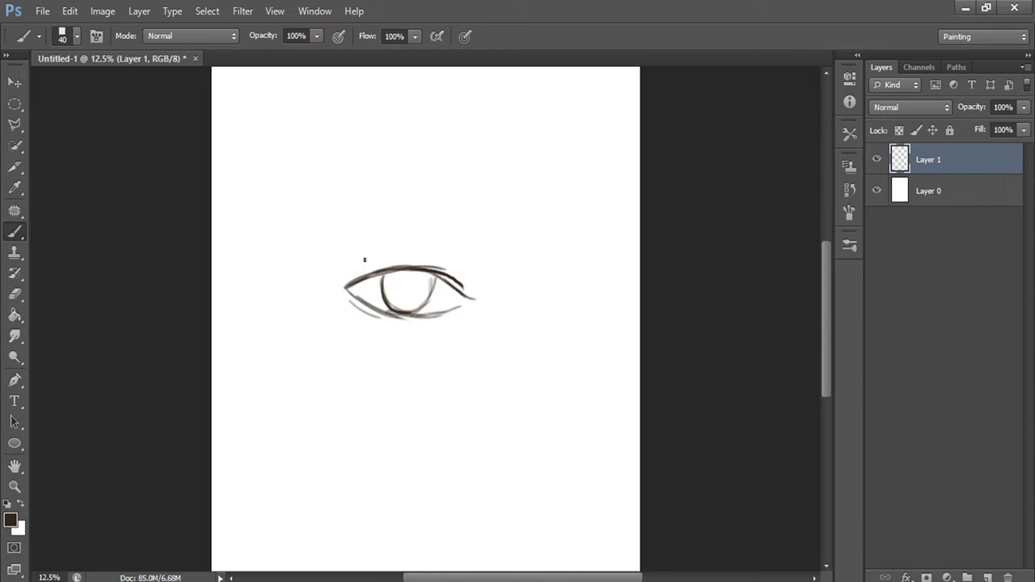
# Step: Add crease lines above the eye and extend the lower-lid line toward the outer corner
pyautogui.moveTo(357, 255)
pyautogui.mouseDown()
pyautogui.moveTo(399, 243)
pyautogui.moveTo(386, 246)
pyautogui.mouseUp()
pyautogui.moveTo(337, 273)
pyautogui.mouseDown()
pyautogui.moveTo(359, 256)
pyautogui.moveTo(328, 288)
pyautogui.mouseUp()
pyautogui.moveTo(422, 245)
pyautogui.mouseDown()
pyautogui.moveTo(457, 242)
pyautogui.moveTo(494, 289)
pyautogui.mouseUp()
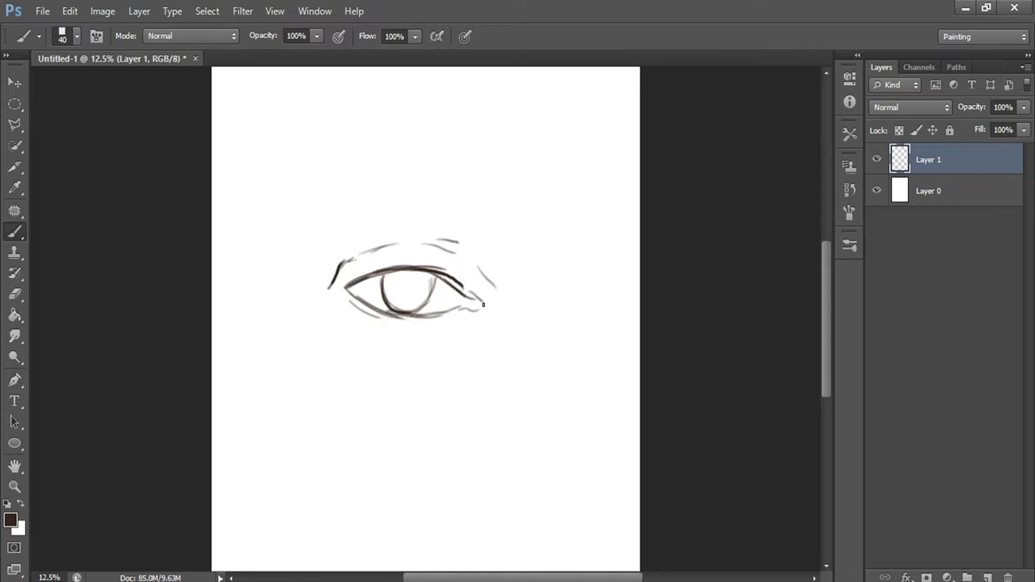
pyautogui.moveTo(467, 309); pyautogui.dragTo(484, 301)
pyautogui.moveTo(386, 325)
pyautogui.mouseDown()
pyautogui.moveTo(411, 334)
pyautogui.moveTo(462, 315)
pyautogui.mouseUp()
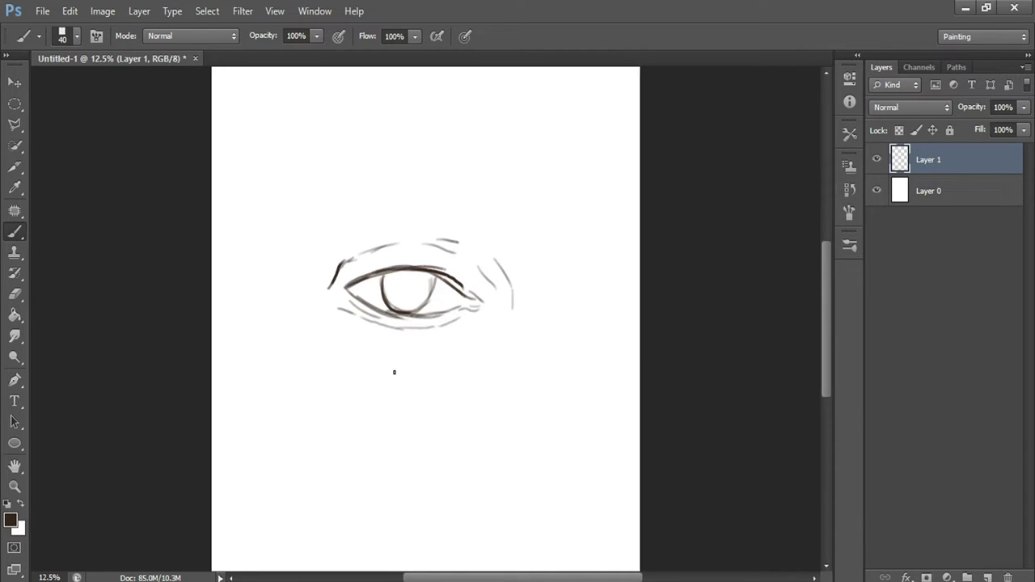
# Step: Add under-eye, outer-corner and brow strokes to the sketch, then create a new empty layer
pyautogui.moveTo(344, 349); pyautogui.dragTo(407, 367)
pyautogui.moveTo(473, 336); pyautogui.dragTo(484, 326)
pyautogui.moveTo(427, 238); pyautogui.dragTo(468, 242)
pyautogui.moveTo(467, 219); pyautogui.dragTo(485, 236)
pyautogui.moveTo(412, 217)
pyautogui.mouseDown()
pyautogui.moveTo(324, 222)
pyautogui.moveTo(288, 248)
pyautogui.moveTo(315, 293)
pyautogui.mouseUp()
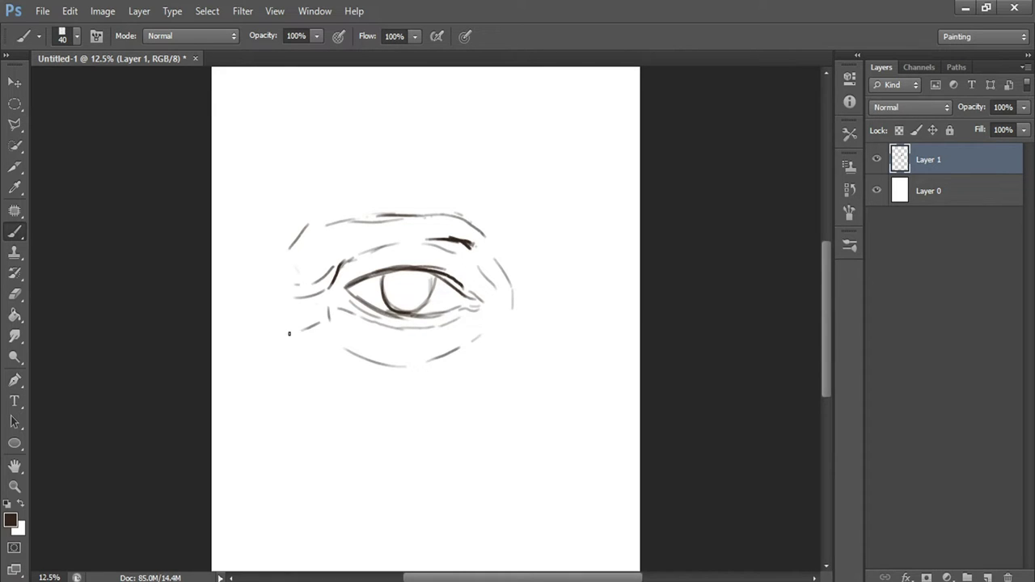
pyautogui.moveTo(348, 351); pyautogui.dragTo(386, 362)
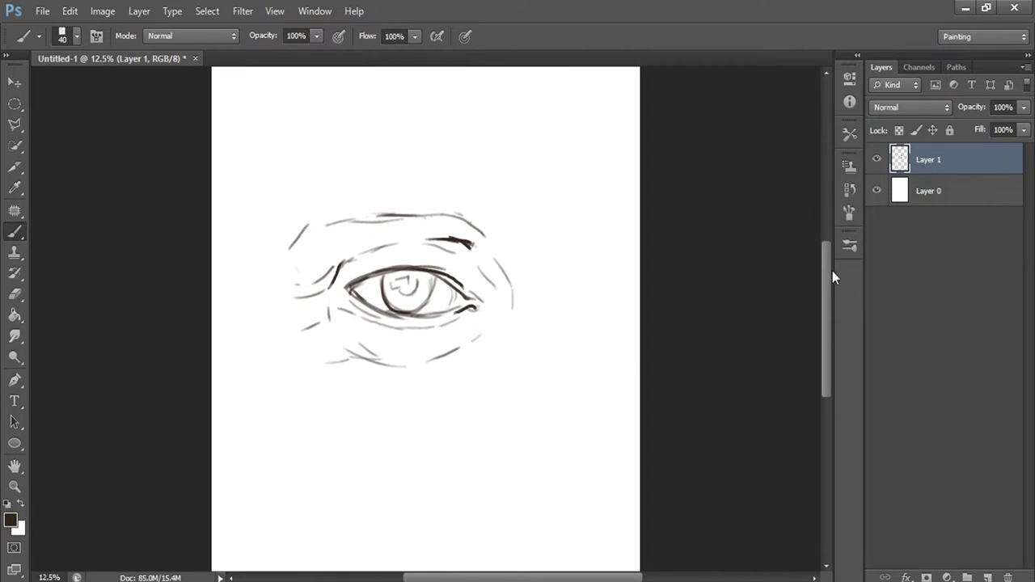
pyautogui.click(988, 577)
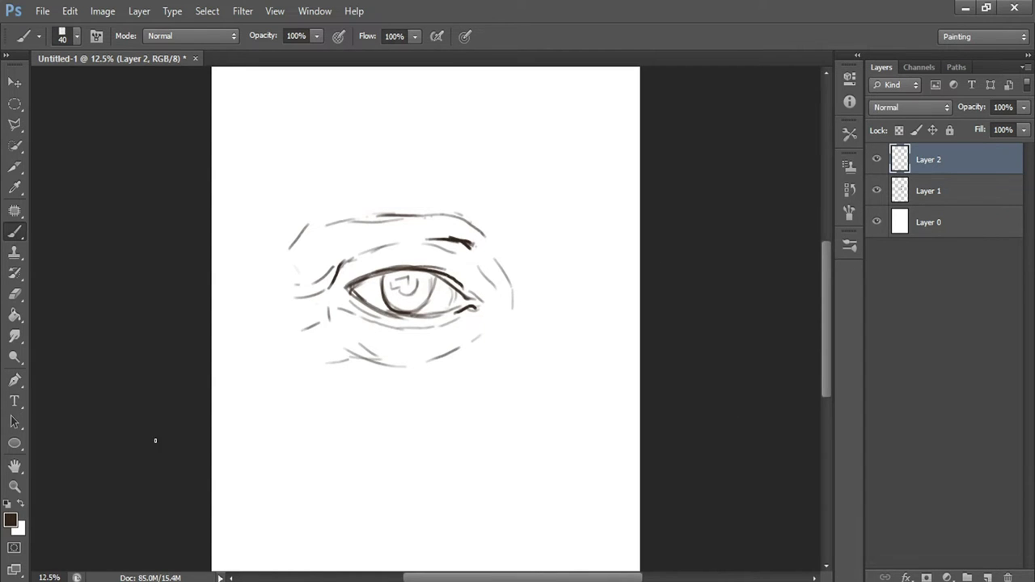
# Step: Set the foreground to dark teal and fill the iris with a larger brush
pyautogui.click(11, 521)
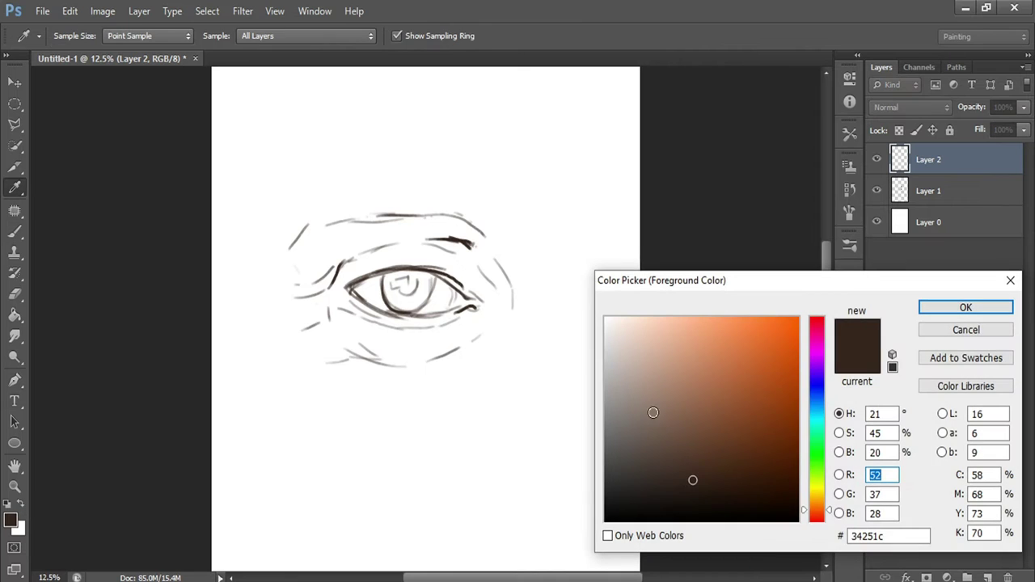
pyautogui.moveTo(821, 469); pyautogui.dragTo(816, 415)
pyautogui.moveTo(748, 447)
pyautogui.mouseDown()
pyautogui.moveTo(723, 444)
pyautogui.moveTo(696, 459)
pyautogui.mouseUp()
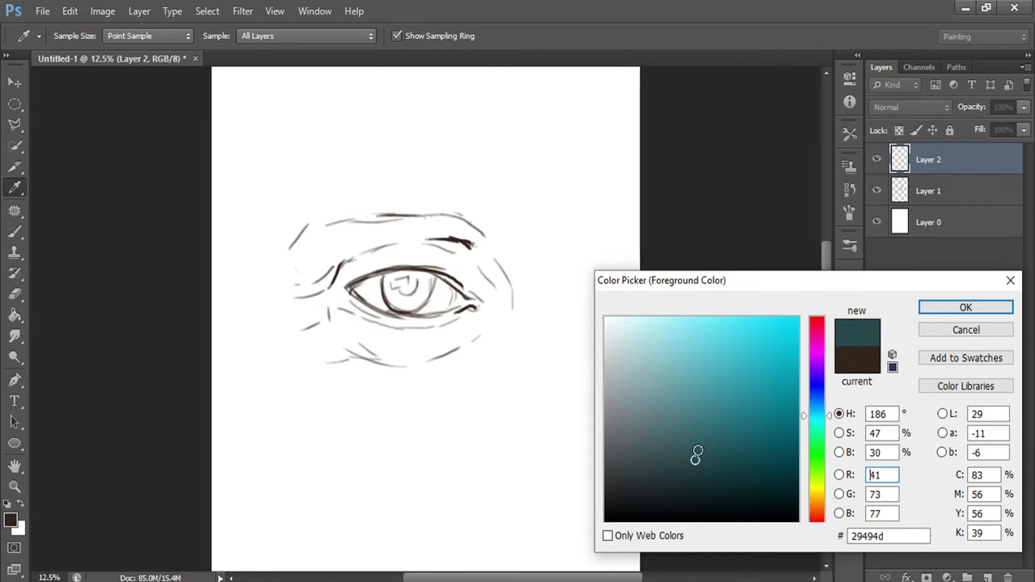
pyautogui.press('Return')
pyautogui.moveTo(397, 296)
pyautogui.mouseDown()
pyautogui.moveTo(394, 285)
pyautogui.moveTo(392, 302)
pyautogui.moveTo(387, 275)
pyautogui.moveTo(386, 299)
pyautogui.moveTo(400, 309)
pyautogui.moveTo(384, 278)
pyautogui.moveTo(434, 281)
pyautogui.moveTo(398, 291)
pyautogui.moveTo(419, 287)
pyautogui.moveTo(429, 301)
pyautogui.moveTo(419, 308)
pyautogui.moveTo(414, 285)
pyautogui.moveTo(425, 289)
pyautogui.mouseUp()
pyautogui.press(']')
pyautogui.press(']')
pyautogui.press(']')
pyautogui.press(']')
pyautogui.press(']')
pyautogui.press('[')
pyautogui.press('[')
pyautogui.press('[')
pyautogui.press(']')
pyautogui.press(']')
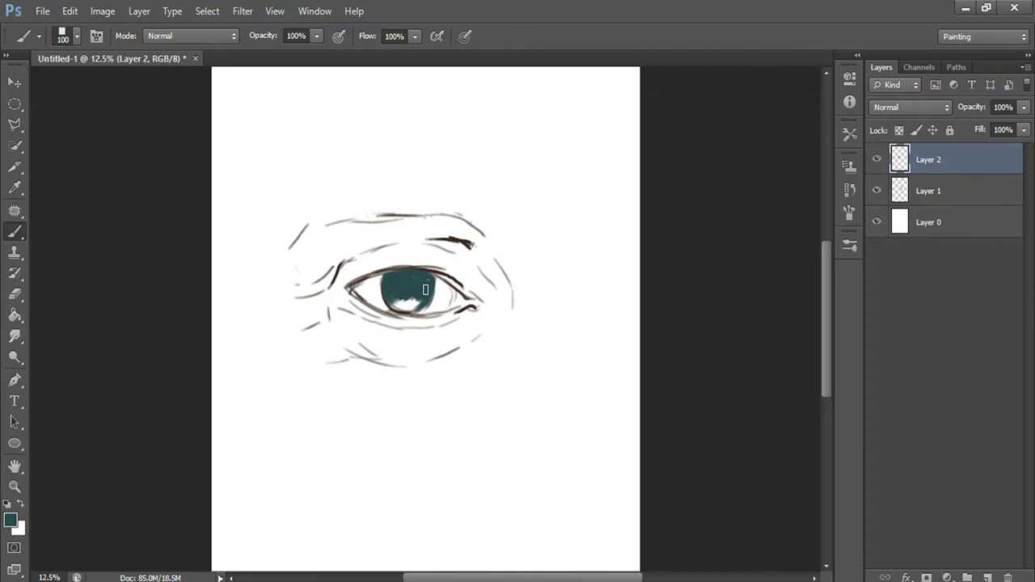
pyautogui.moveTo(399, 299); pyautogui.dragTo(412, 305)
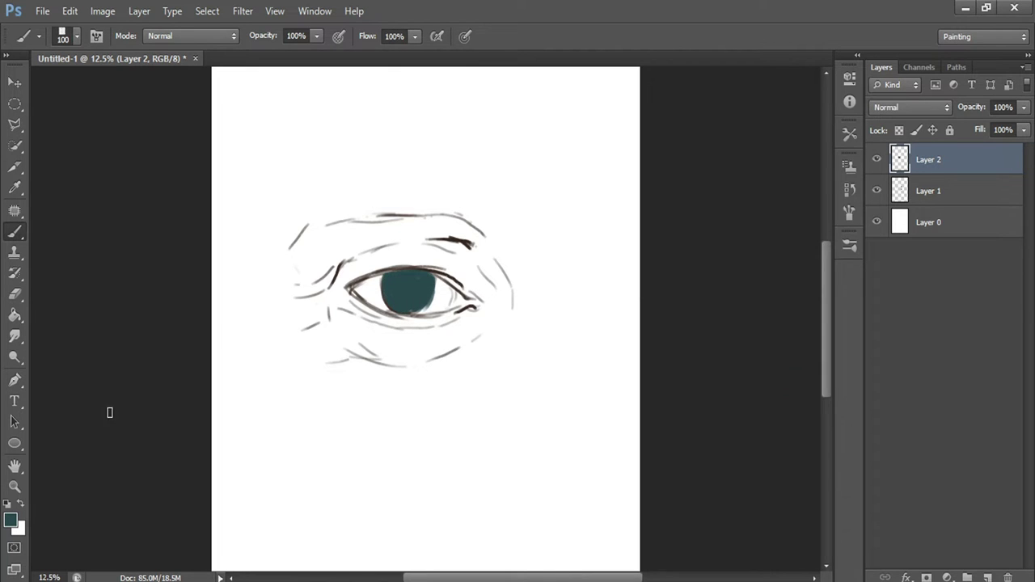
# Step: Paint a darker pupil at the center of the teal iris
pyautogui.click(10, 519)
pyautogui.click(650, 499)
pyautogui.press('Return')
pyautogui.moveTo(406, 287); pyautogui.dragTo(406, 290)
pyautogui.press('[')
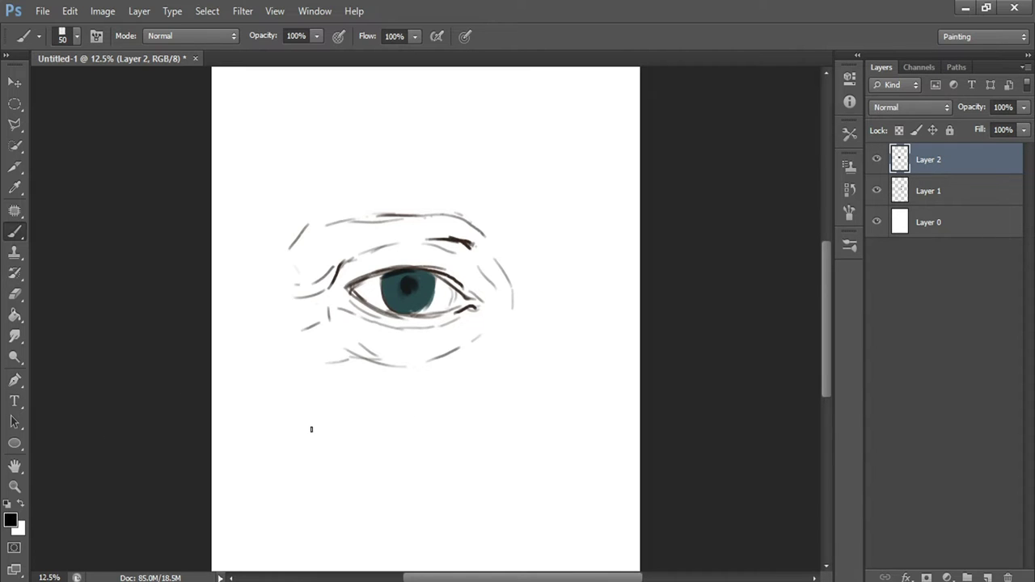
# Step: Pick grey-blue 8699a4 and paint the eye white on both sides of the iris
pyautogui.click(13, 520)
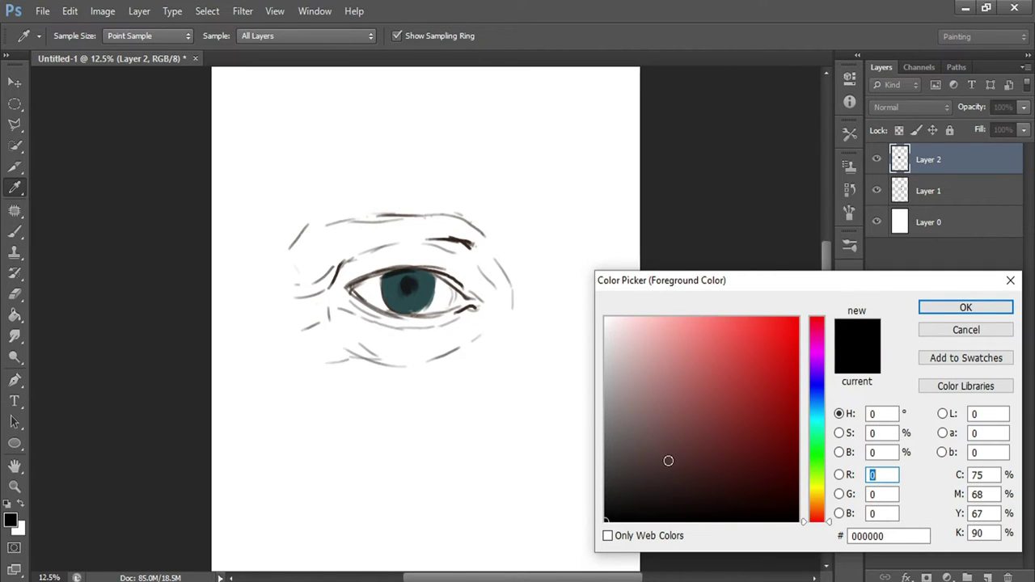
pyautogui.click(817, 408)
pyautogui.moveTo(647, 439); pyautogui.dragTo(639, 388)
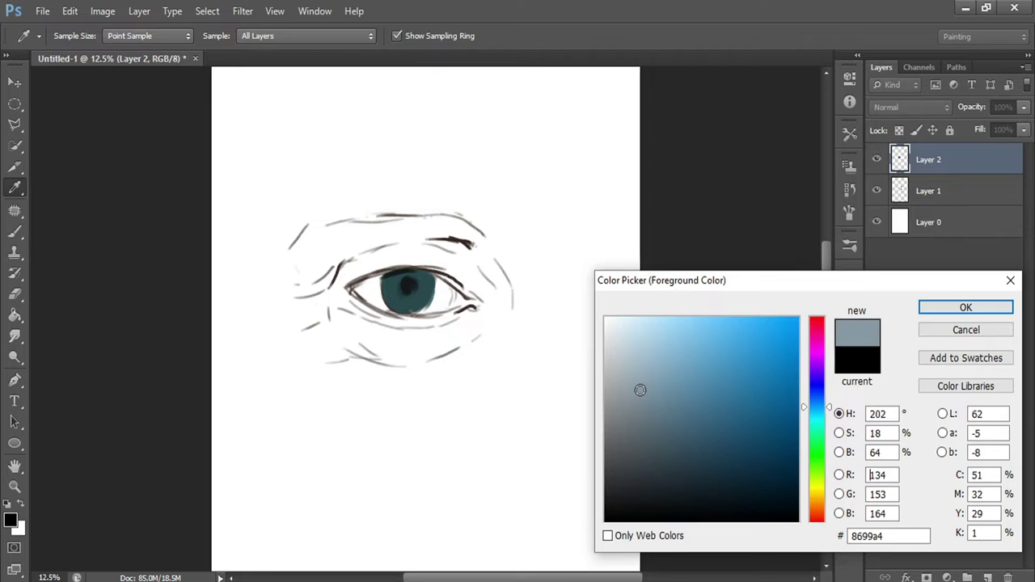
pyautogui.press('Return')
pyautogui.press('b')
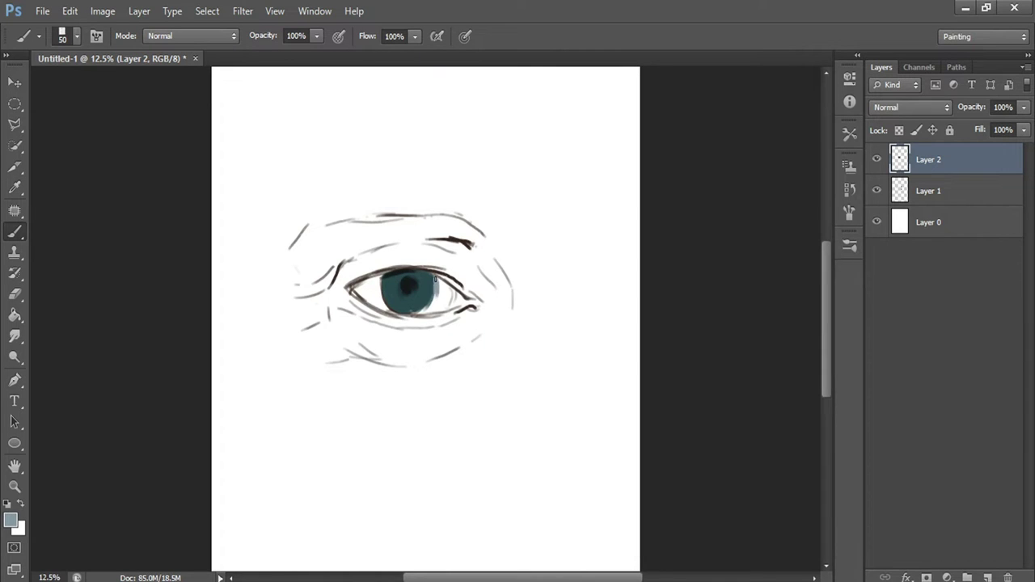
pyautogui.press(']')
pyautogui.moveTo(446, 289)
pyautogui.mouseDown()
pyautogui.moveTo(428, 313)
pyautogui.moveTo(456, 297)
pyautogui.mouseUp()
pyautogui.click(11, 519)
pyautogui.press('Escape')
pyautogui.moveTo(356, 288); pyautogui.dragTo(373, 297)
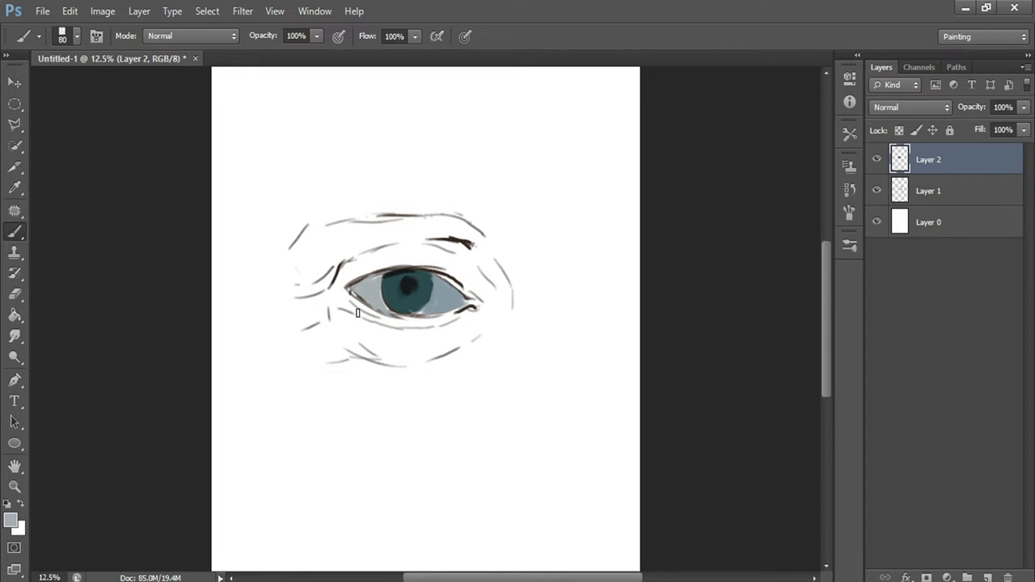
# Step: Pick a dark red and paint it along the upper eyelid, enlarging the brush to 175
pyautogui.click(10, 520)
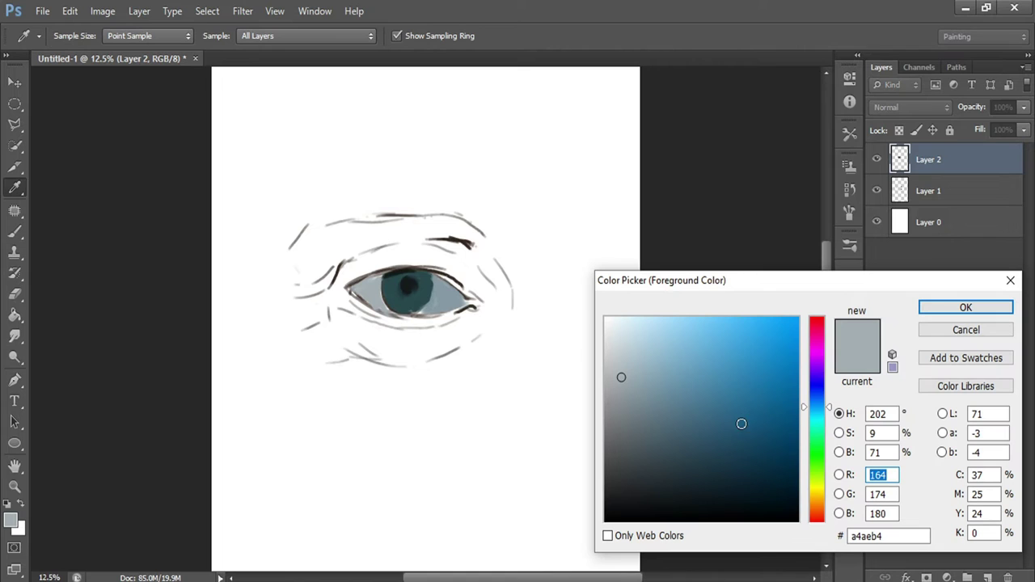
pyautogui.moveTo(822, 467); pyautogui.dragTo(814, 518)
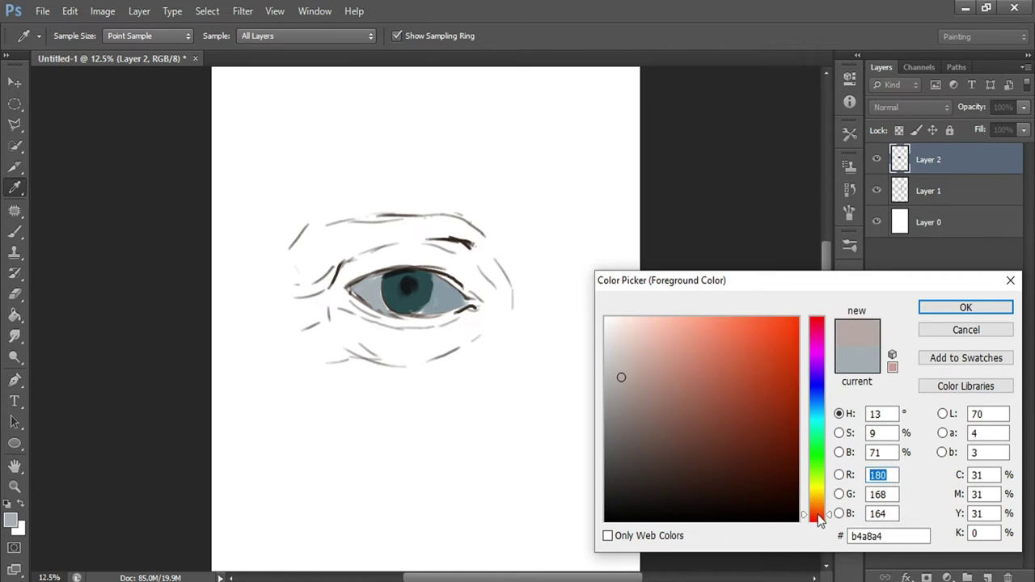
pyautogui.moveTo(817, 329); pyautogui.dragTo(818, 320)
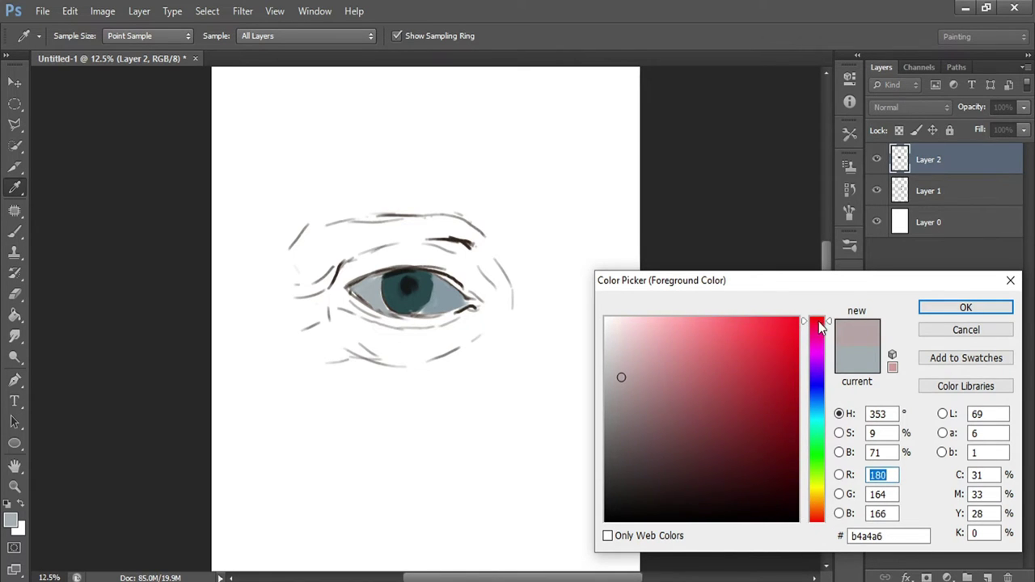
pyautogui.moveTo(679, 357)
pyautogui.mouseDown()
pyautogui.moveTo(709, 434)
pyautogui.moveTo(716, 412)
pyautogui.moveTo(724, 419)
pyautogui.mouseUp()
pyautogui.press('Return')
pyautogui.press(']')
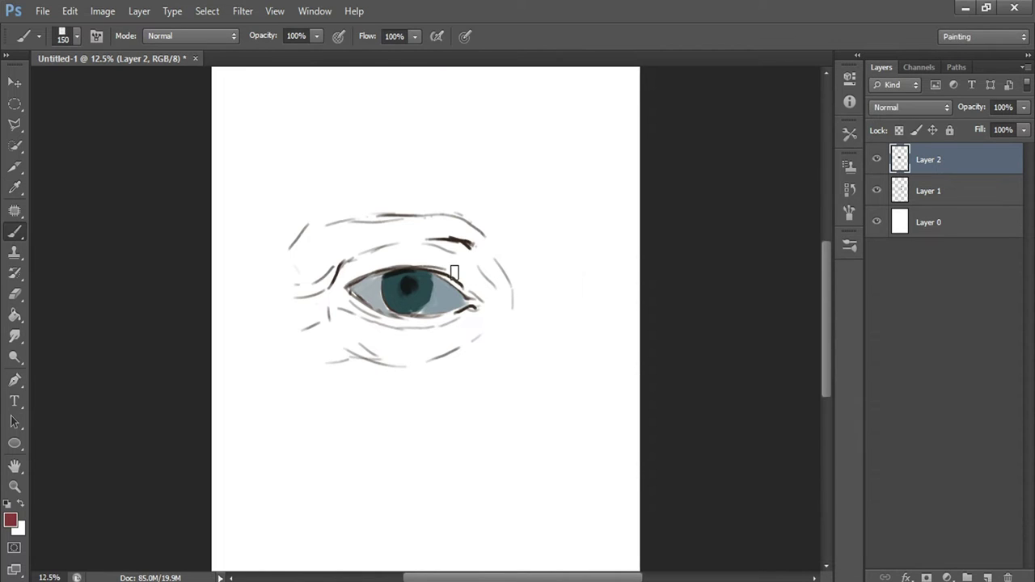
pyautogui.press(']')
pyautogui.moveTo(354, 259)
pyautogui.mouseDown()
pyautogui.moveTo(440, 245)
pyautogui.moveTo(481, 278)
pyautogui.moveTo(473, 287)
pyautogui.moveTo(495, 309)
pyautogui.mouseUp()
pyautogui.press(']')
pyautogui.press(']')
pyautogui.press(']')
pyautogui.press('[')
pyautogui.press('[')
pyautogui.press('[')
pyautogui.press('[')
pyautogui.press(']')
pyautogui.press(']')
pyautogui.press(']')
# Step: Switch to a muted red-brown and paint the outer corner and lower eyelid
pyautogui.click(11, 522)
pyautogui.moveTo(815, 522); pyautogui.dragTo(813, 511)
pyautogui.click(700, 429)
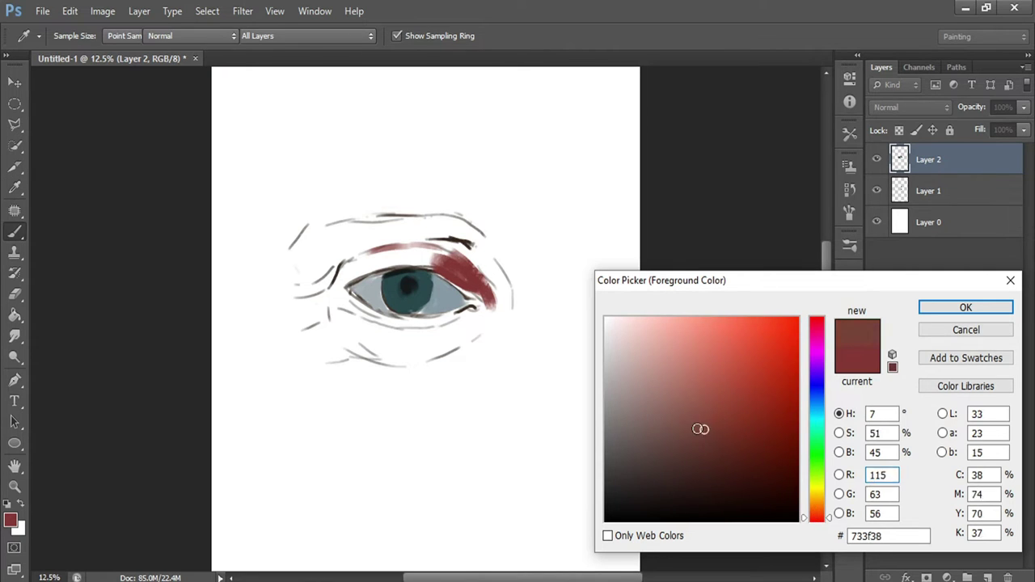
pyautogui.press('Return')
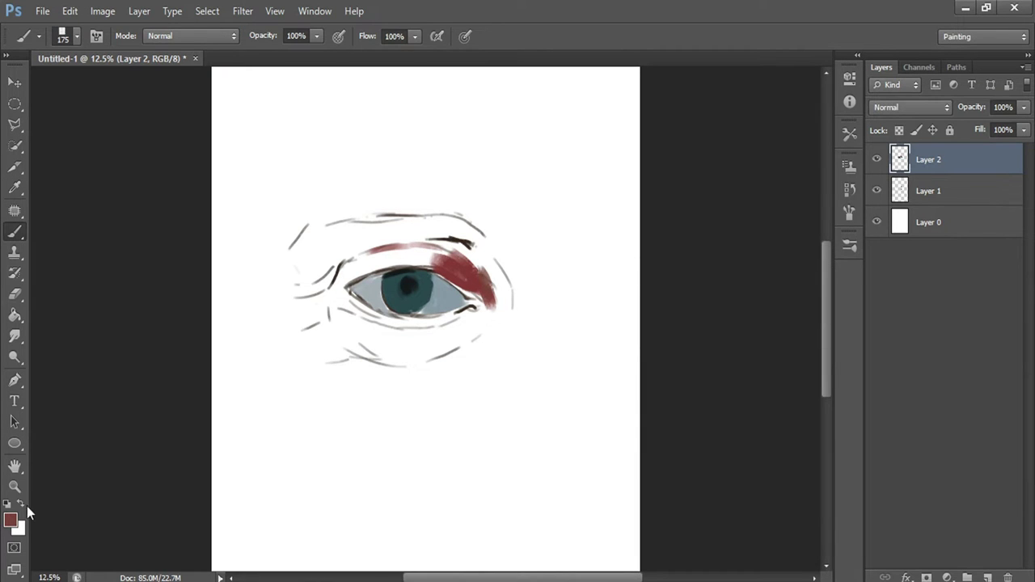
pyautogui.click(11, 521)
pyautogui.press('Return')
pyautogui.moveTo(490, 301); pyautogui.dragTo(489, 328)
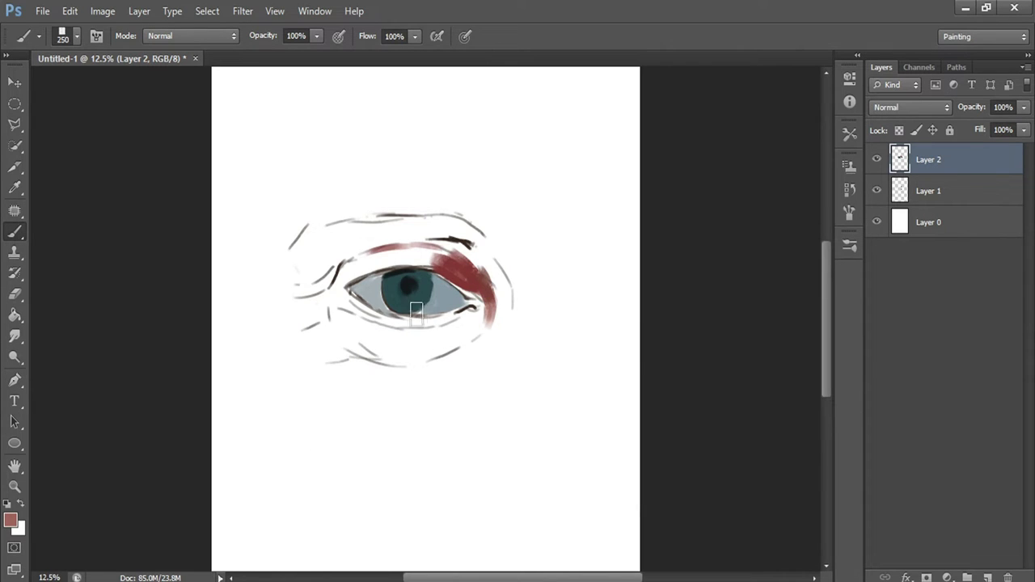
pyautogui.moveTo(365, 309)
pyautogui.mouseDown()
pyautogui.moveTo(416, 325)
pyautogui.moveTo(483, 312)
pyautogui.mouseUp()
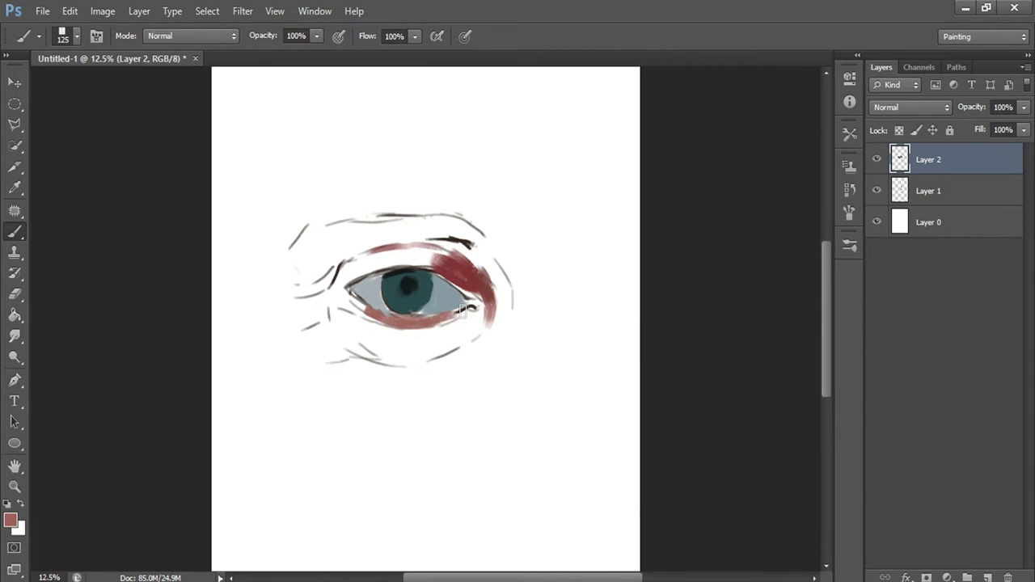
# Step: Repaint the upper lid and outer corner with a larger brush, then zoom in on the eye
pyautogui.press(']')
pyautogui.press(']')
pyautogui.moveTo(432, 256); pyautogui.dragTo(338, 279)
pyautogui.press(']')
pyautogui.press(']')
pyautogui.press(']')
pyautogui.moveTo(497, 323)
pyautogui.mouseDown()
pyautogui.moveTo(481, 323)
pyautogui.moveTo(459, 298)
pyautogui.mouseUp()
pyautogui.press('[')
pyautogui.press('[')
pyautogui.press('[')
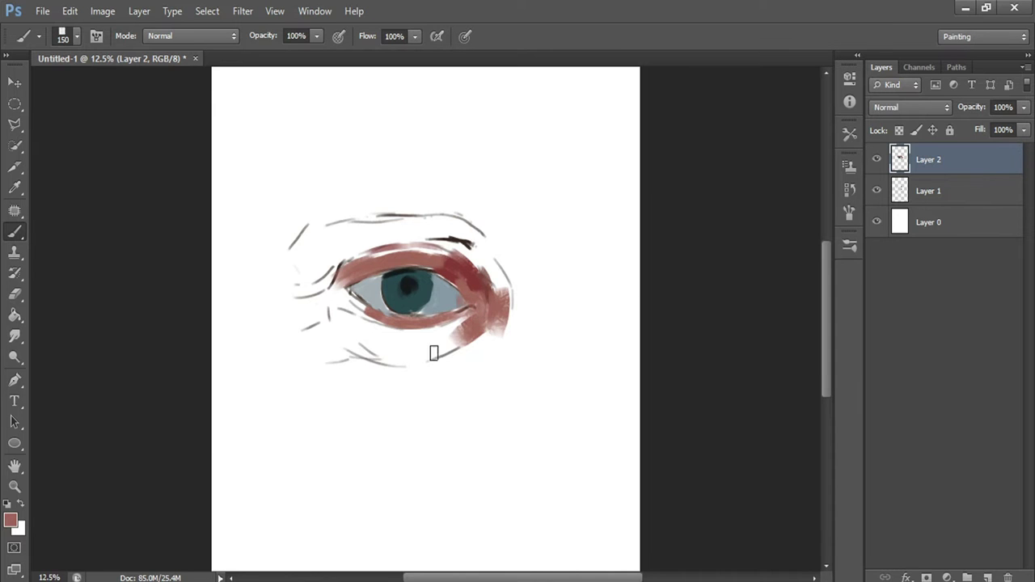
pyautogui.hotkey('ctrl', '+')
pyautogui.click(10, 520)
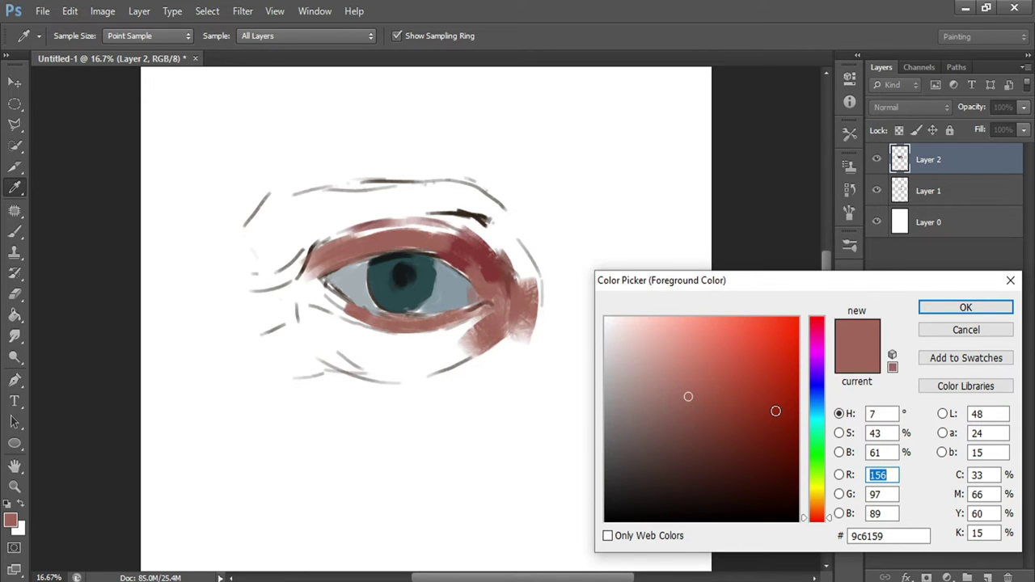
# Step: Sample the iris teal, lighten it, and paint the iris's right side with a size-90 brush
pyautogui.click(419, 263)
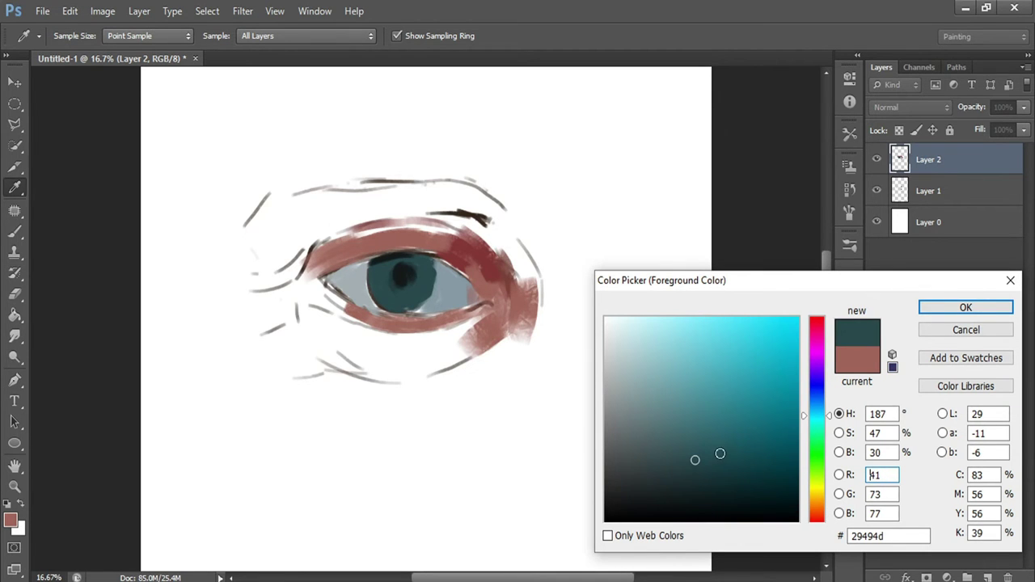
pyautogui.moveTo(679, 439); pyautogui.dragTo(721, 428)
pyautogui.press('Return')
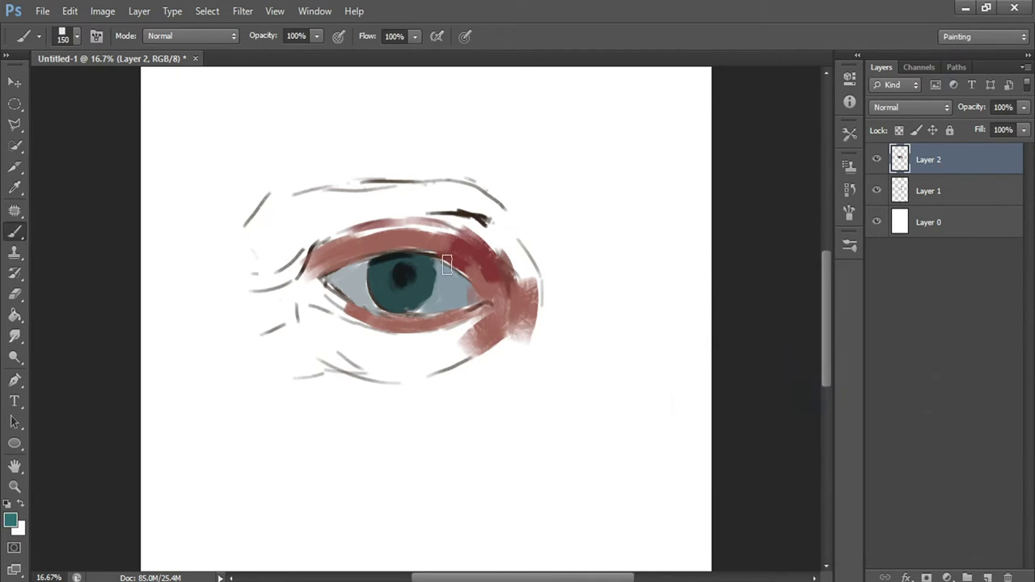
pyautogui.press('[')
pyautogui.press('[')
pyautogui.press('[')
pyautogui.moveTo(425, 275); pyautogui.dragTo(422, 285)
# Step: Choose a darker teal and use it to darken and extend the iris's right edge
pyautogui.click(11, 519)
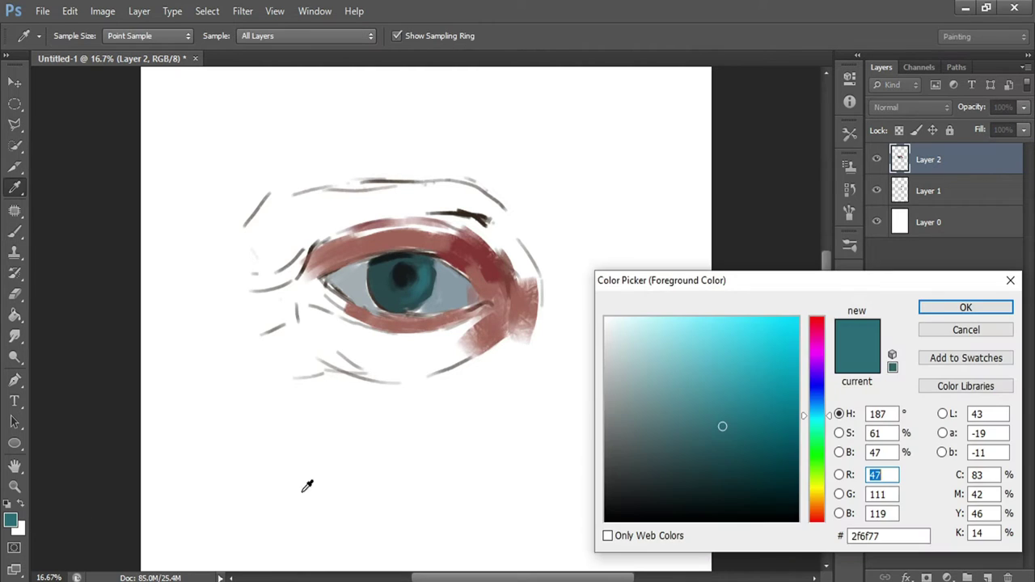
pyautogui.click(701, 408)
pyautogui.press('Return')
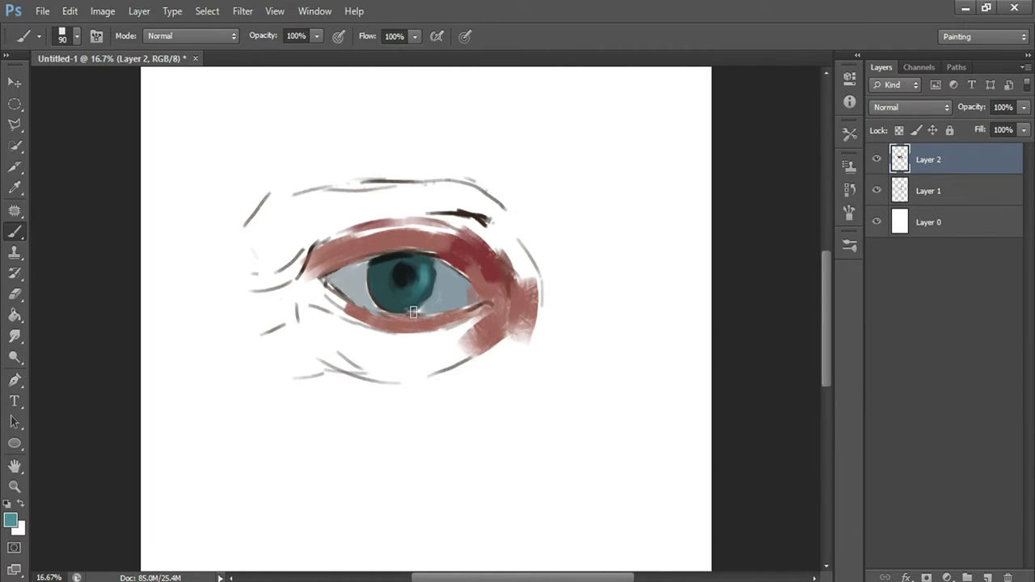
pyautogui.click(10, 520)
pyautogui.click(414, 301)
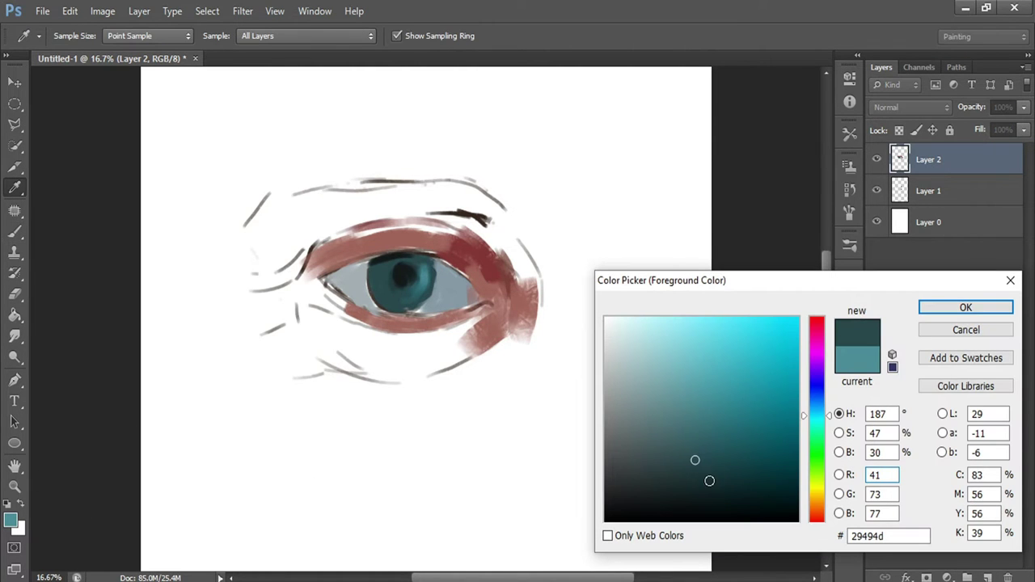
pyautogui.click(708, 481)
pyautogui.press('Return')
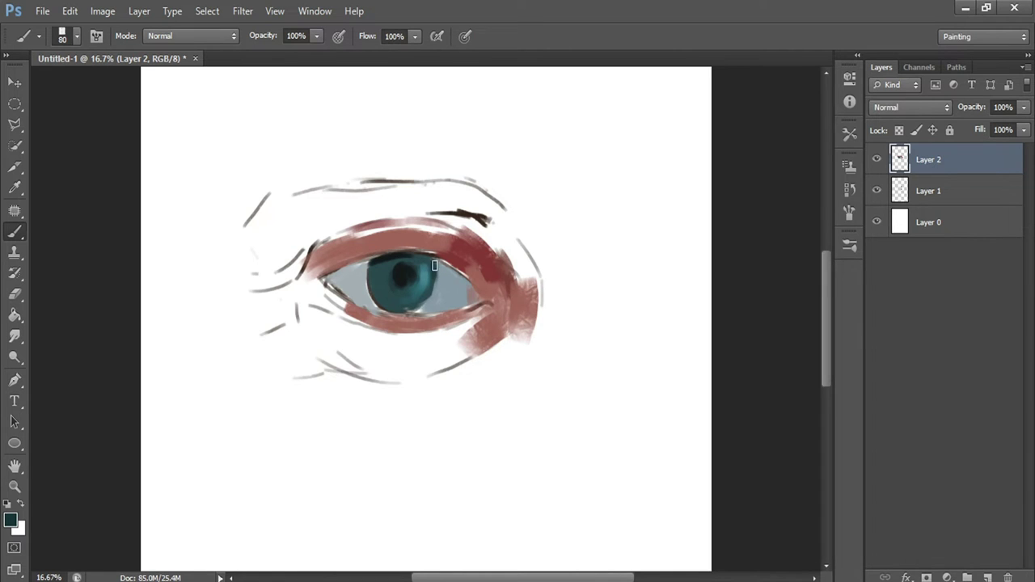
pyautogui.moveTo(431, 280); pyautogui.dragTo(413, 315)
# Step: Set the brush size to 100 and alternate between lighter and darker teal colours
pyautogui.click(16, 517)
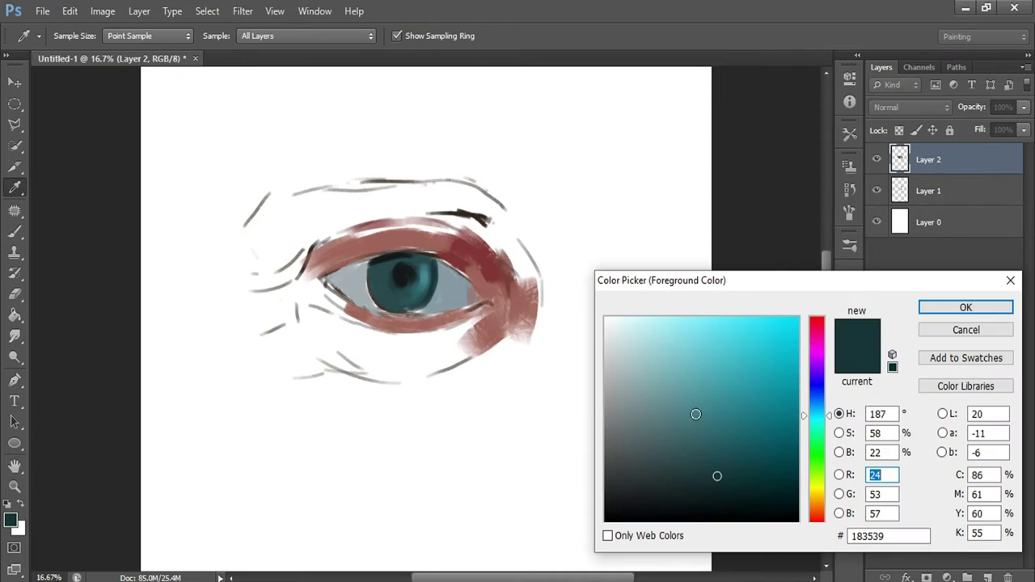
pyautogui.press('Return')
pyautogui.press(']')
pyautogui.press(']')
pyautogui.press(']')
pyautogui.press('[')
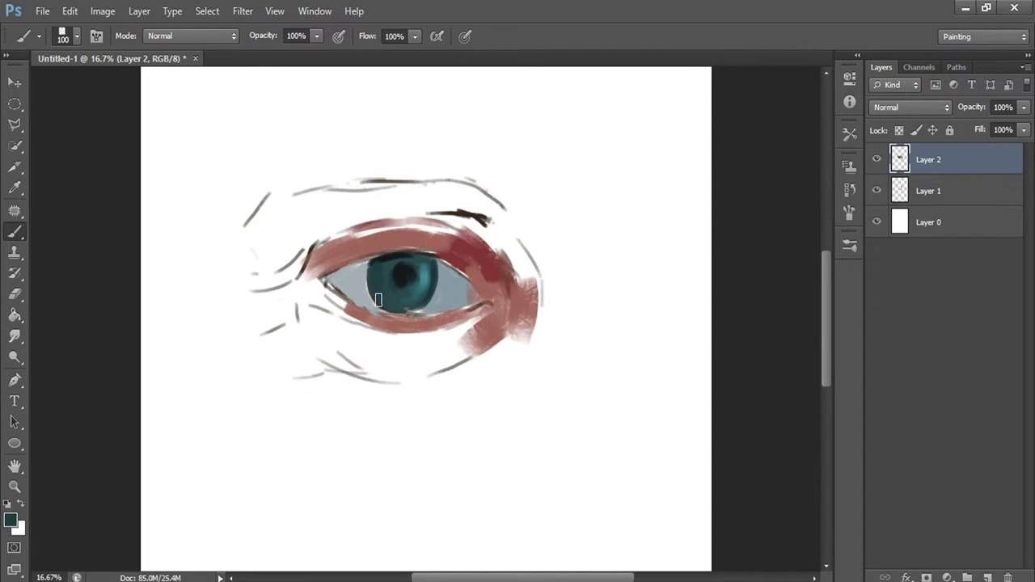
pyautogui.click(14, 521)
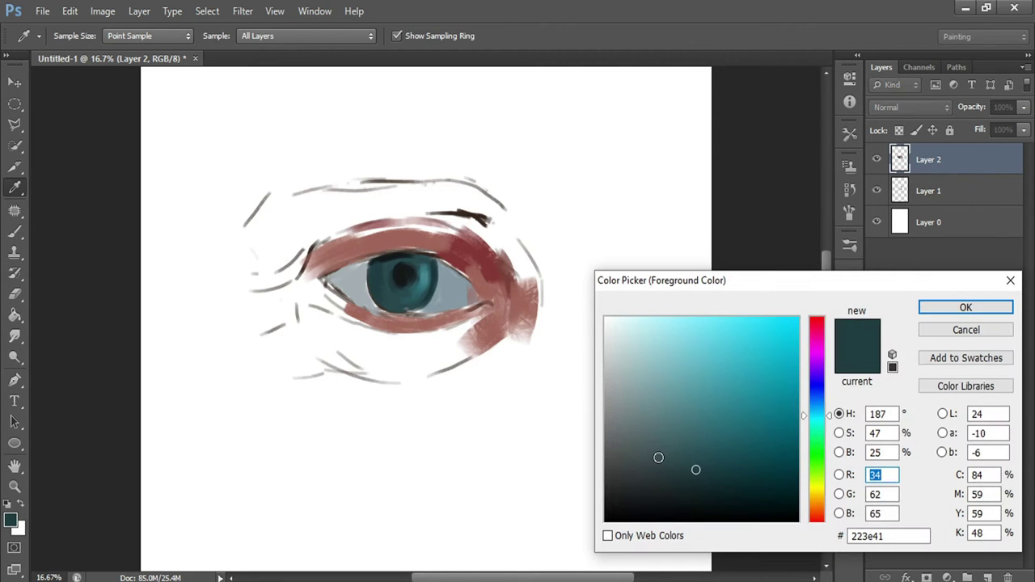
pyautogui.click(702, 434)
pyautogui.press('Return')
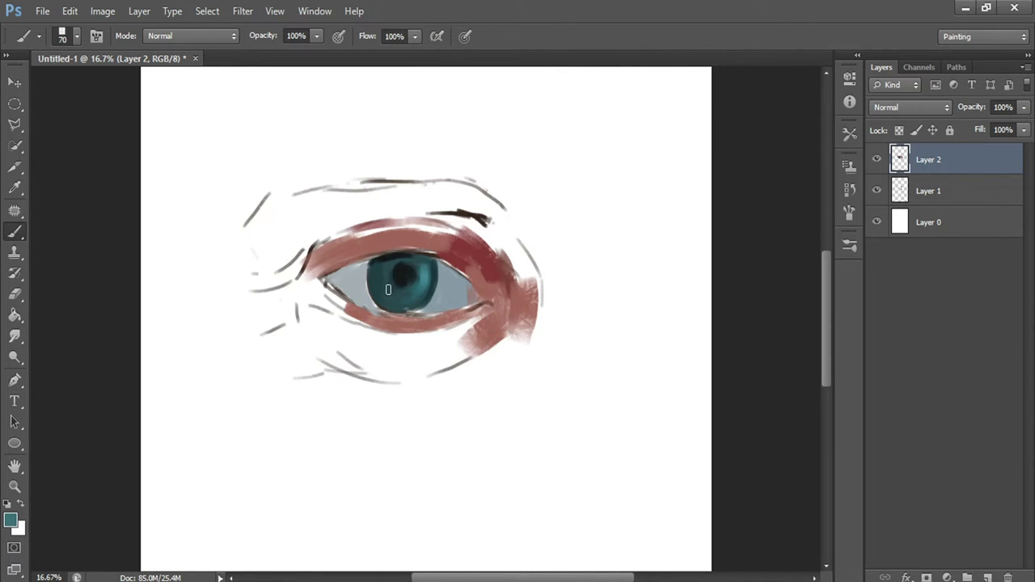
pyautogui.click(11, 520)
pyautogui.click(700, 479)
pyautogui.press('Return')
pyautogui.click(11, 520)
pyautogui.press('Return')
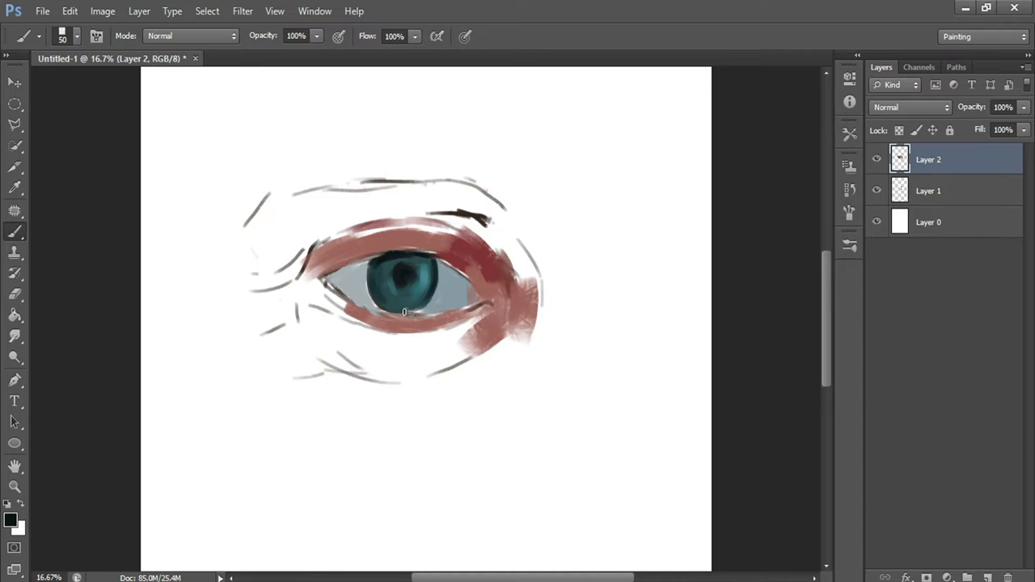
# Step: Sample a teal from the iris, enlarge the brush to 80, and choose a darker teal
pyautogui.click(11, 520)
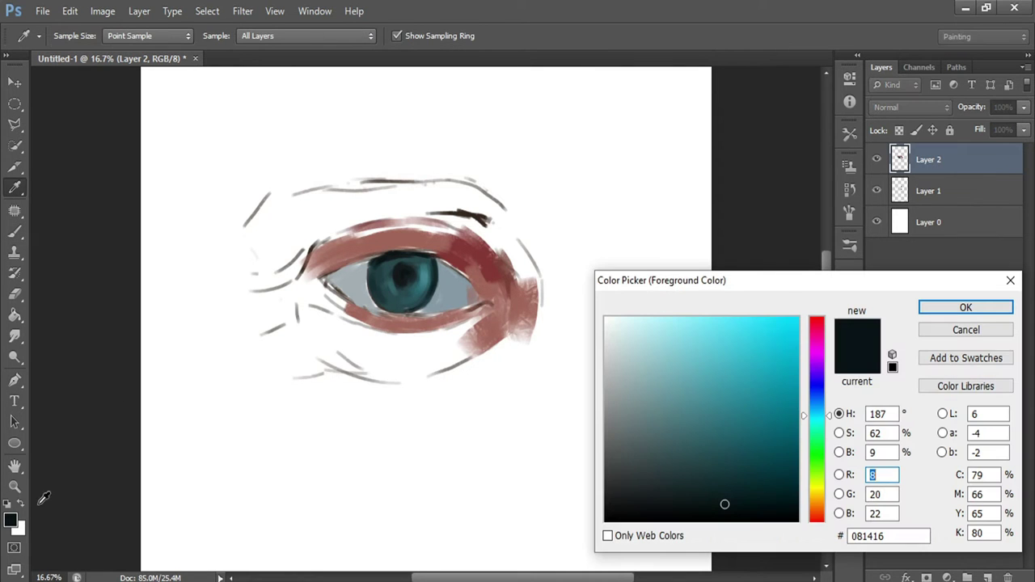
pyautogui.click(429, 294)
pyautogui.press('Return')
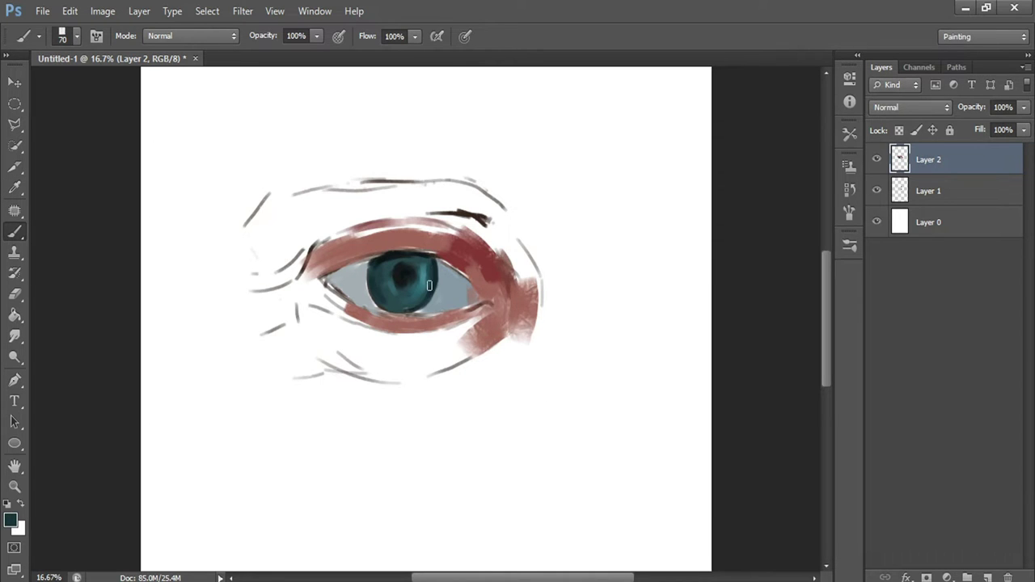
pyautogui.press(']')
pyautogui.click(11, 520)
pyautogui.press('Return')
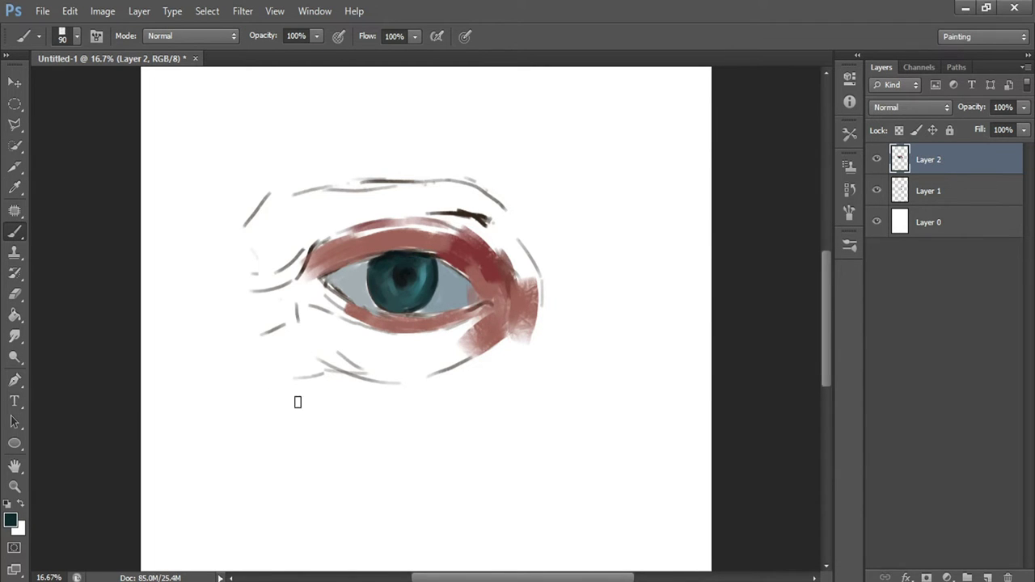
pyautogui.click(12, 520)
pyautogui.moveTo(728, 485); pyautogui.dragTo(742, 500)
pyautogui.press('Return')
# Step: Sample the eyelid red and set the foreground to deep dark red-brown #592217
pyautogui.click(11, 520)
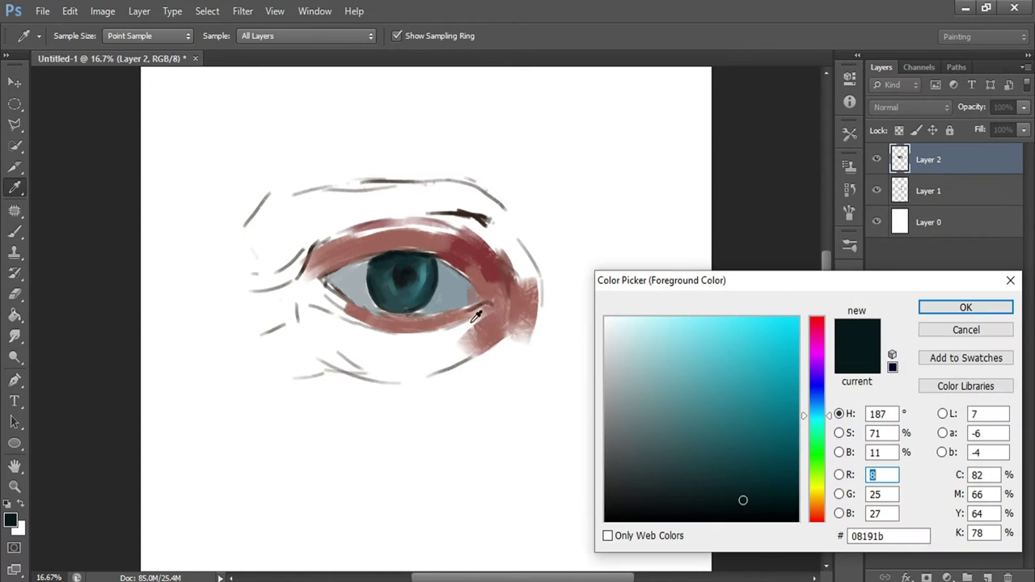
pyautogui.click(493, 263)
pyautogui.click(816, 519)
pyautogui.click(749, 450)
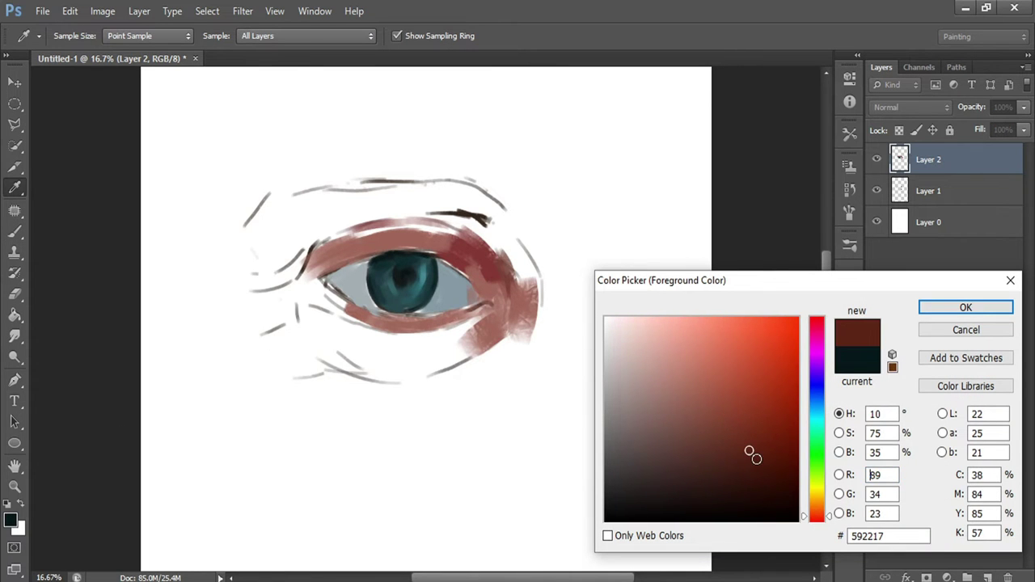
pyautogui.press('Return')
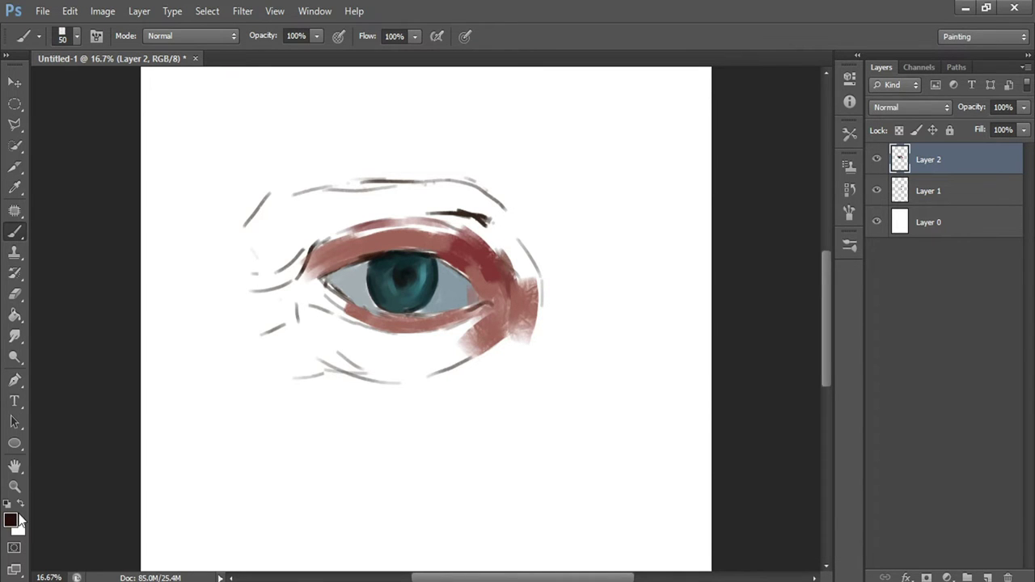
# Step: Sample the grey-blue of the eye white as the brush colour
pyautogui.click(16, 517)
pyautogui.click(363, 284)
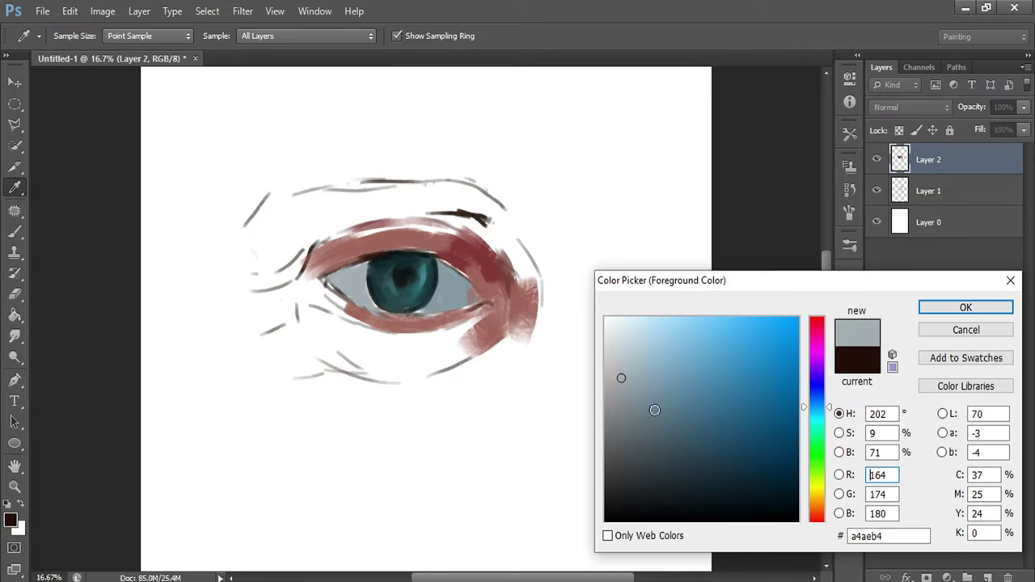
pyautogui.press('Return')
pyautogui.press('b')
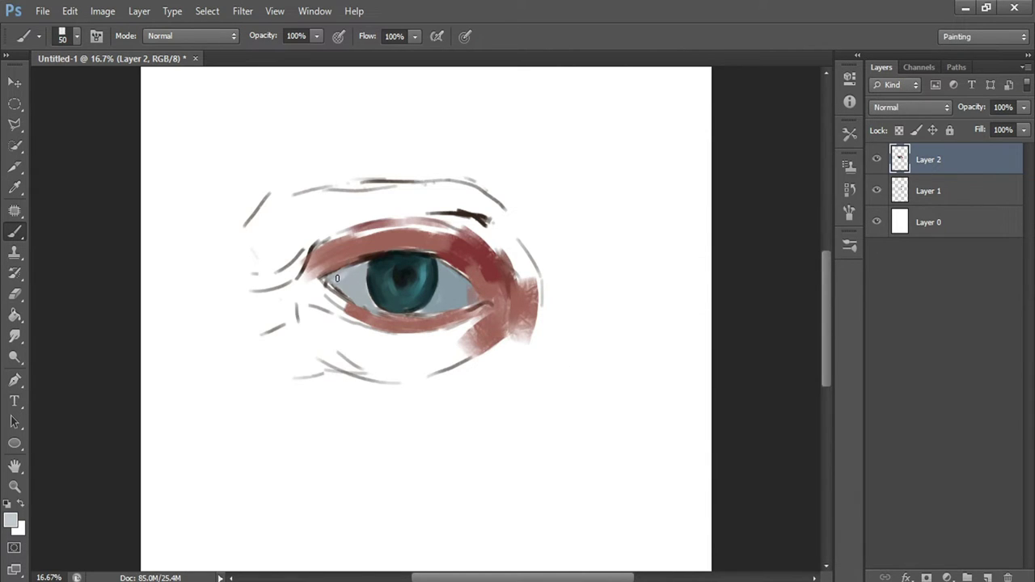
# Step: Sample a light grey from the eye white and enlarge the brush to 100
pyautogui.click(11, 521)
pyautogui.click(344, 287)
pyautogui.press('Return')
pyautogui.press(']')
pyautogui.press(']')
pyautogui.press(']')
# Step: Pick a slightly darker grey for the eye white
pyautogui.click(11, 521)
pyautogui.click(607, 359)
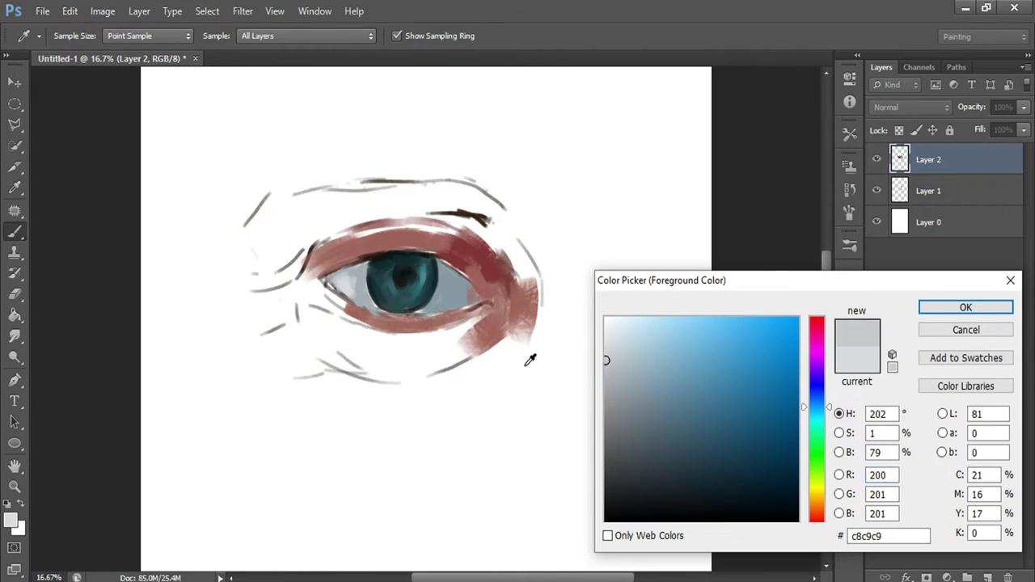
pyautogui.press('Return')
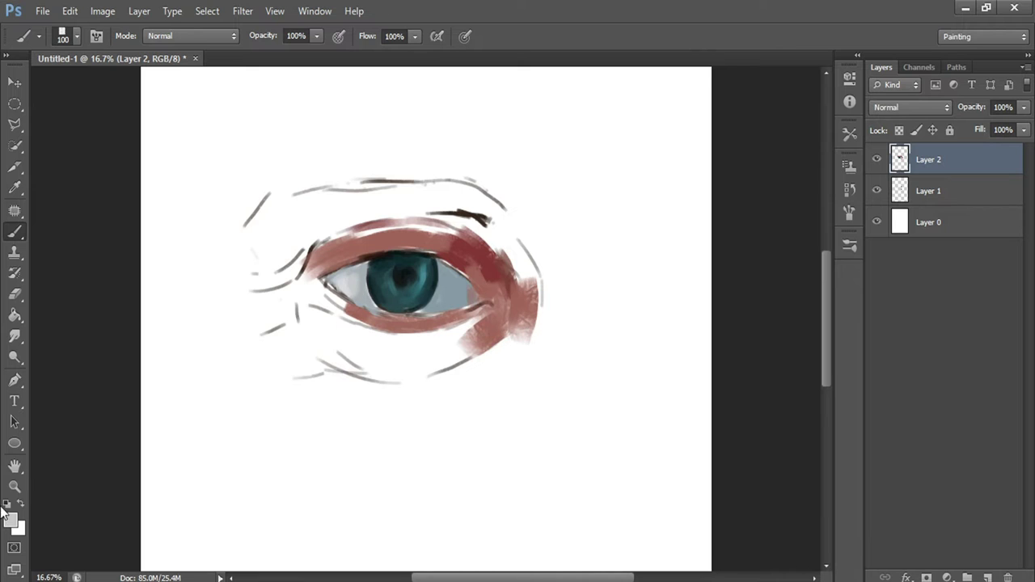
pyautogui.click(11, 520)
pyautogui.press('Return')
# Step: Switch to a lighter grey for the sclera and enlarge the brush to 100
pyautogui.click(11, 520)
pyautogui.click(615, 378)
pyautogui.press('Return')
pyautogui.click(11, 521)
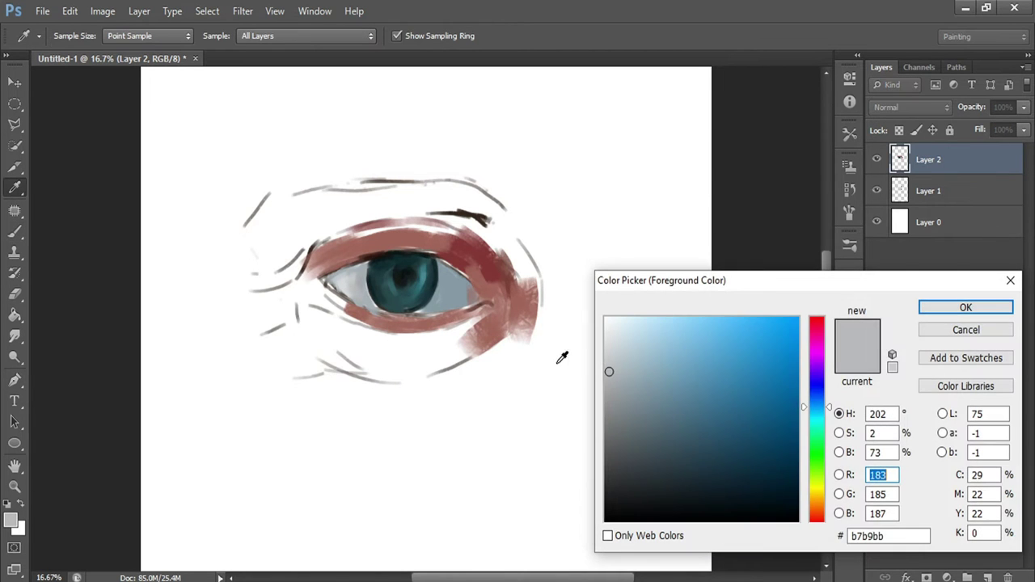
pyautogui.press('Return')
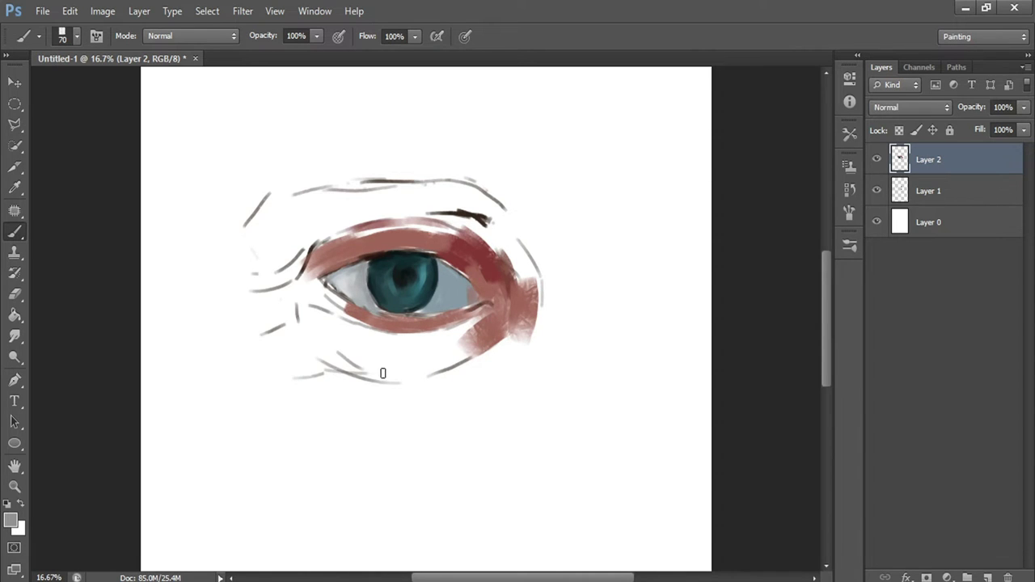
pyautogui.click(9, 520)
pyautogui.press('Return')
pyautogui.press(']')
pyautogui.press(']')
# Step: Choose a dark red as the paint colour and set the brush to 90
pyautogui.click(11, 520)
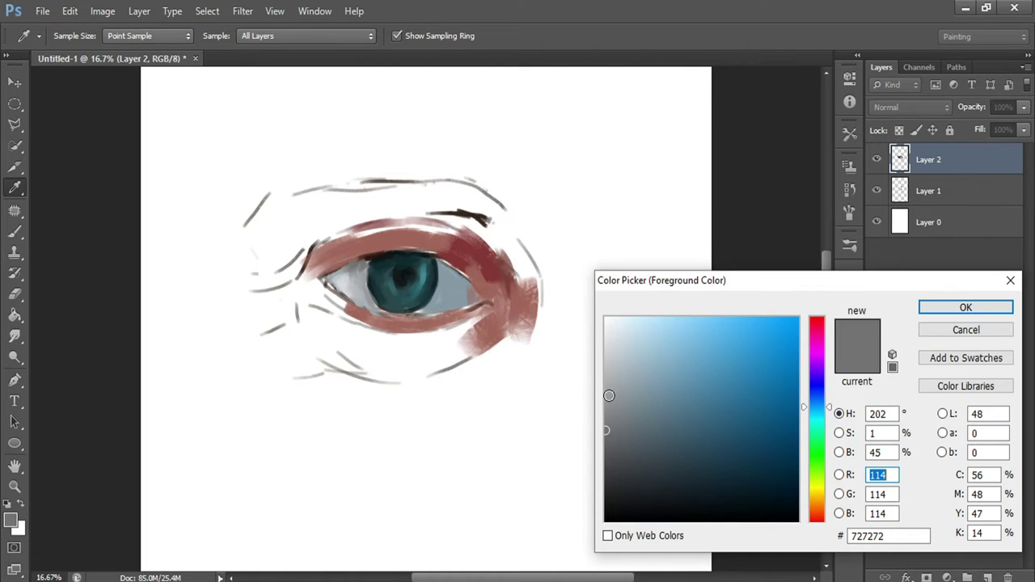
pyautogui.click(818, 522)
pyautogui.moveTo(787, 449); pyautogui.dragTo(745, 459)
pyautogui.press('Return')
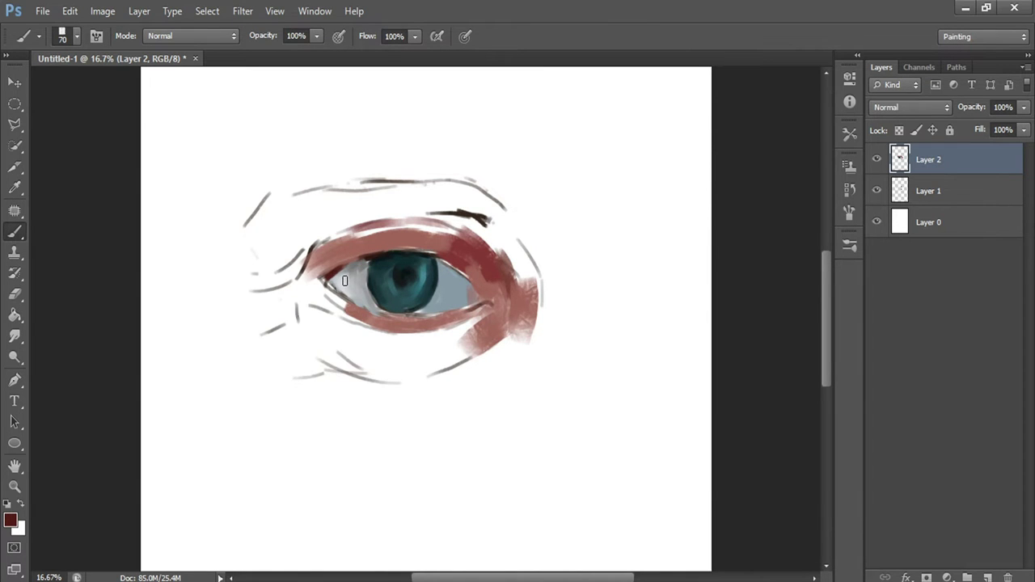
pyautogui.click(10, 520)
pyautogui.press('Escape')
pyautogui.click(10, 520)
pyautogui.press('Escape')
pyautogui.press(']')
pyautogui.press(']')
# Step: Sample the corner's dark brown and darken the upper lid line at the inner corner
pyautogui.click(11, 519)
pyautogui.click(335, 280)
pyautogui.press('Return')
pyautogui.moveTo(311, 257); pyautogui.dragTo(318, 247)
# Step: Sample the iris teal and pick an even darker teal for the iris shading
pyautogui.click(10, 519)
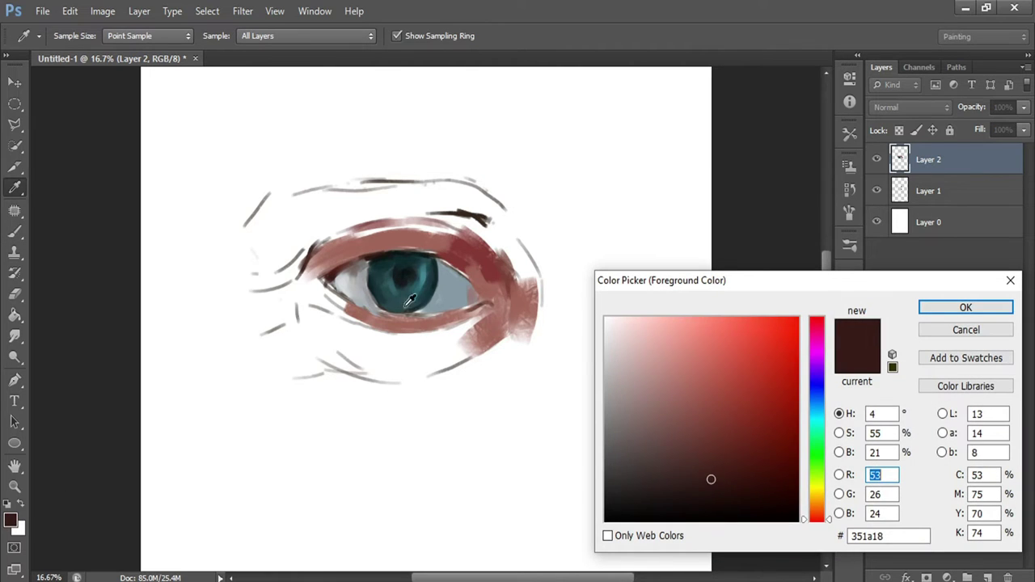
pyautogui.click(381, 286)
pyautogui.click(699, 481)
pyautogui.press('Return')
pyautogui.press('b')
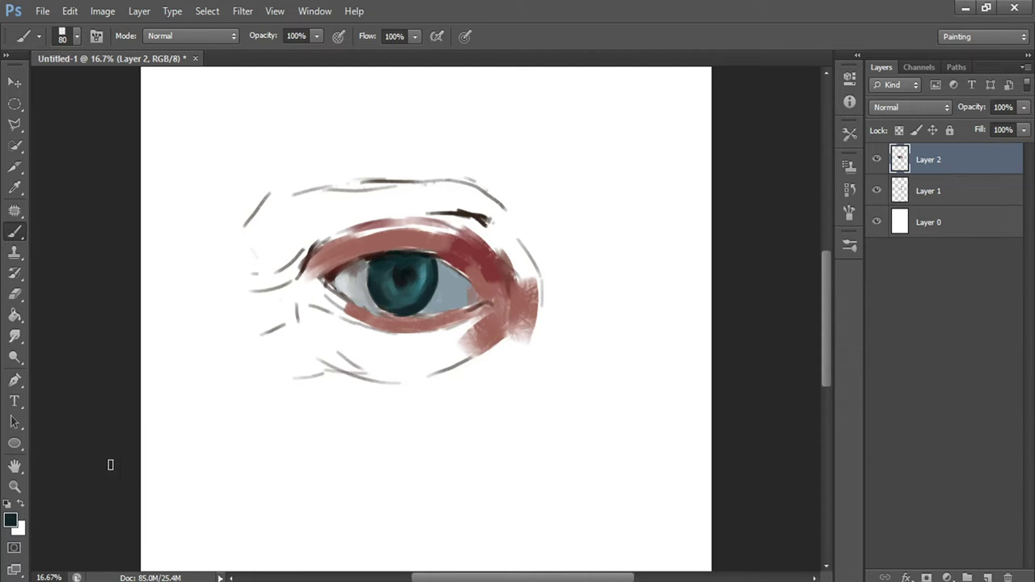
# Step: Pick a light grey as the foreground colour
pyautogui.click(13, 521)
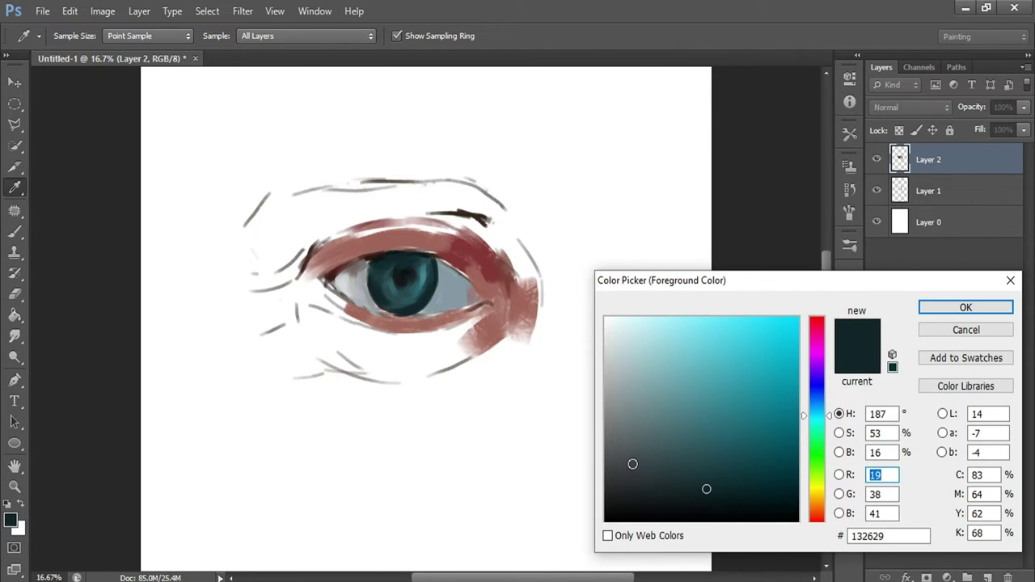
pyautogui.click(615, 405)
pyautogui.press('Return')
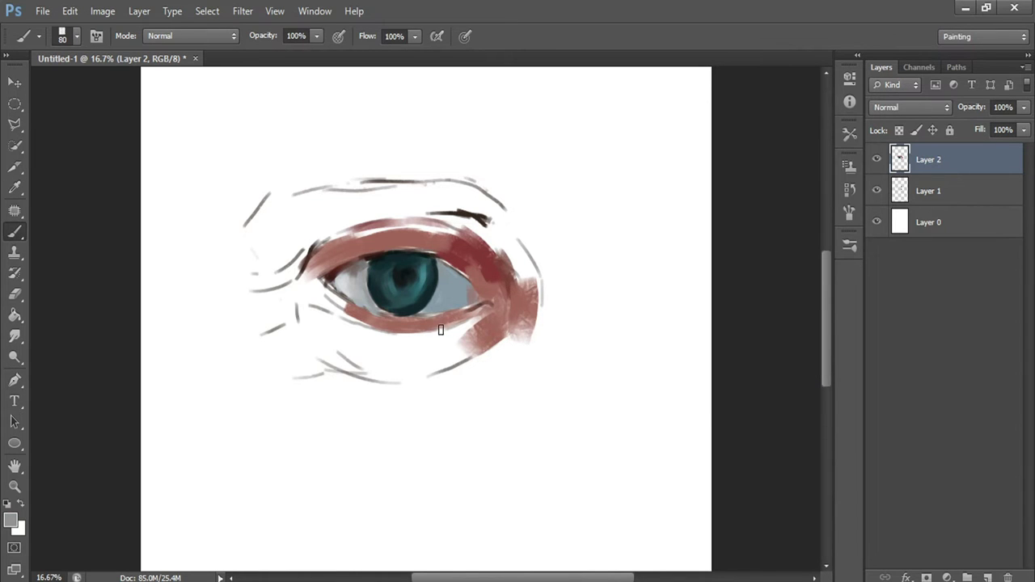
pyautogui.click(10, 521)
pyautogui.press('Return')
# Step: Paint darker teal-grey shading on the eye white, then set the brush to 80
pyautogui.click(11, 520)
pyautogui.click(639, 461)
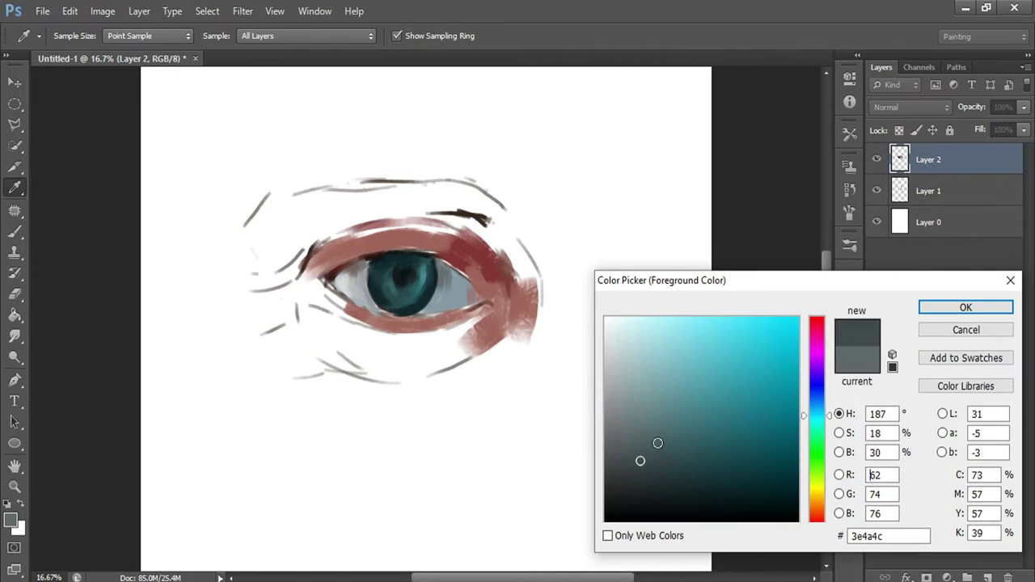
pyautogui.click(816, 404)
pyautogui.press('Return')
pyautogui.press('b')
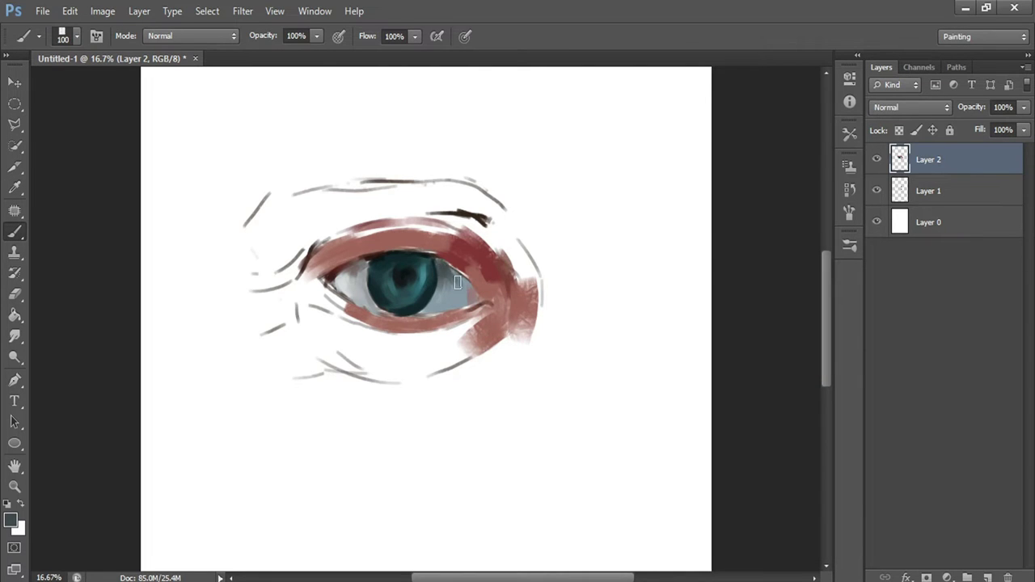
pyautogui.moveTo(434, 314)
pyautogui.mouseDown()
pyautogui.moveTo(420, 317)
pyautogui.moveTo(449, 303)
pyautogui.mouseUp()
pyautogui.press(']')
pyautogui.press(']')
pyautogui.press('[')
pyautogui.press('[')
pyautogui.press('[')
pyautogui.press('[')
# Step: Switch to a greyer teal shade
pyautogui.click(10, 520)
pyautogui.press('Return')
pyautogui.click(10, 519)
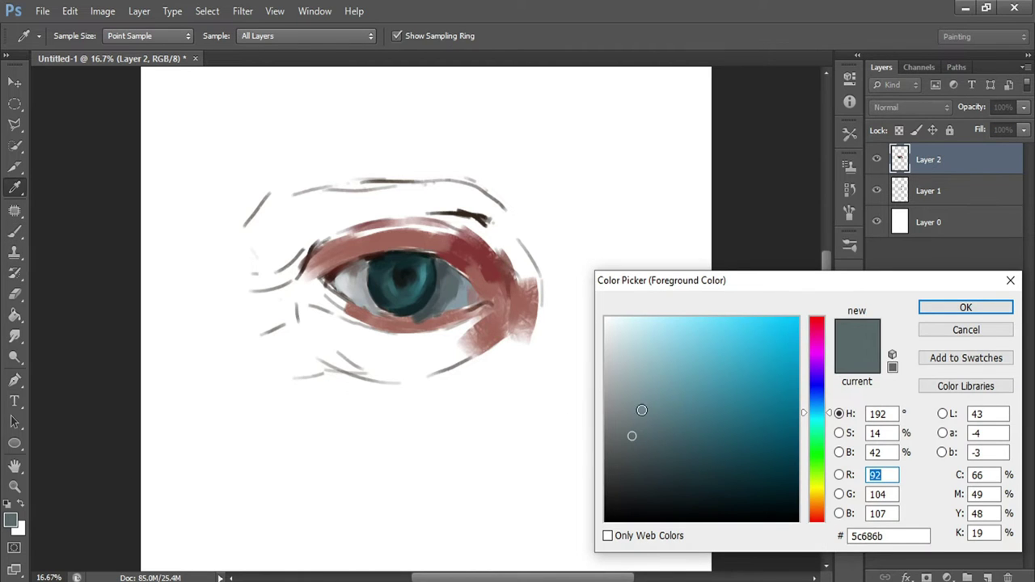
pyautogui.click(619, 414)
pyautogui.press('Return')
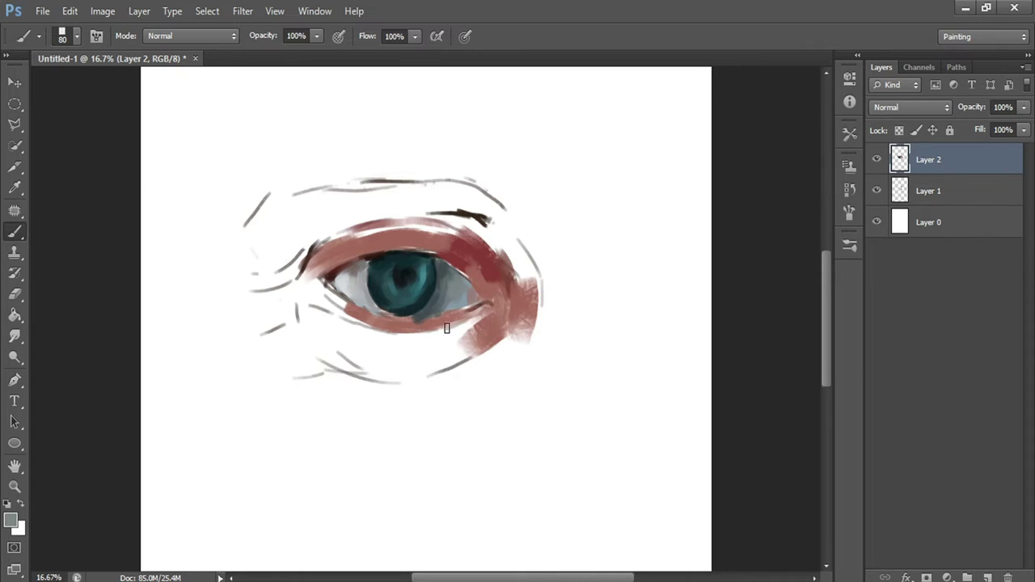
# Step: Choose a muted dark red (#6c4242) for the lids
pyautogui.click(11, 519)
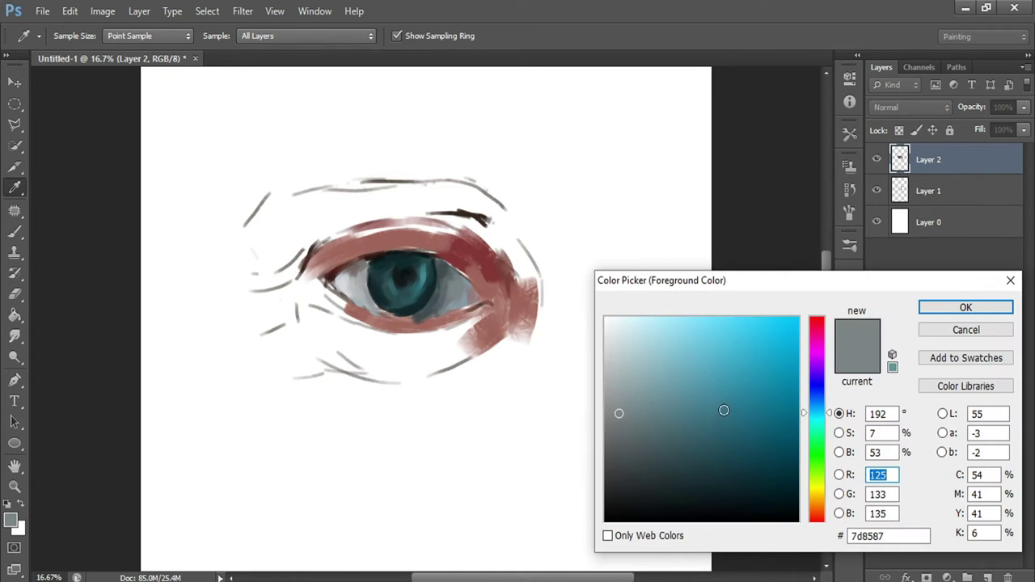
pyautogui.moveTo(818, 518); pyautogui.dragTo(814, 315)
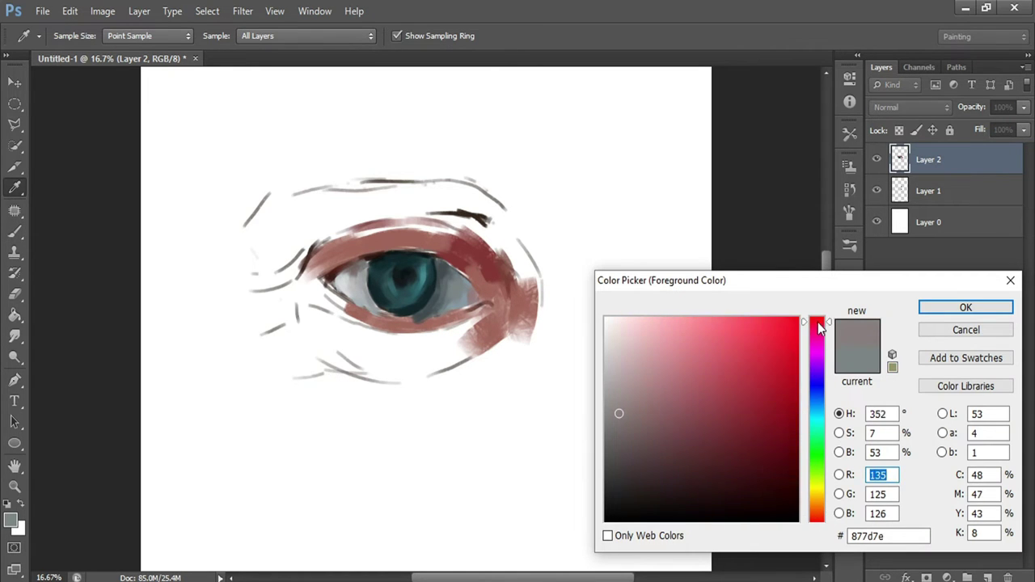
pyautogui.click(816, 521)
pyautogui.click(731, 391)
pyautogui.moveTo(732, 391); pyautogui.dragTo(679, 434)
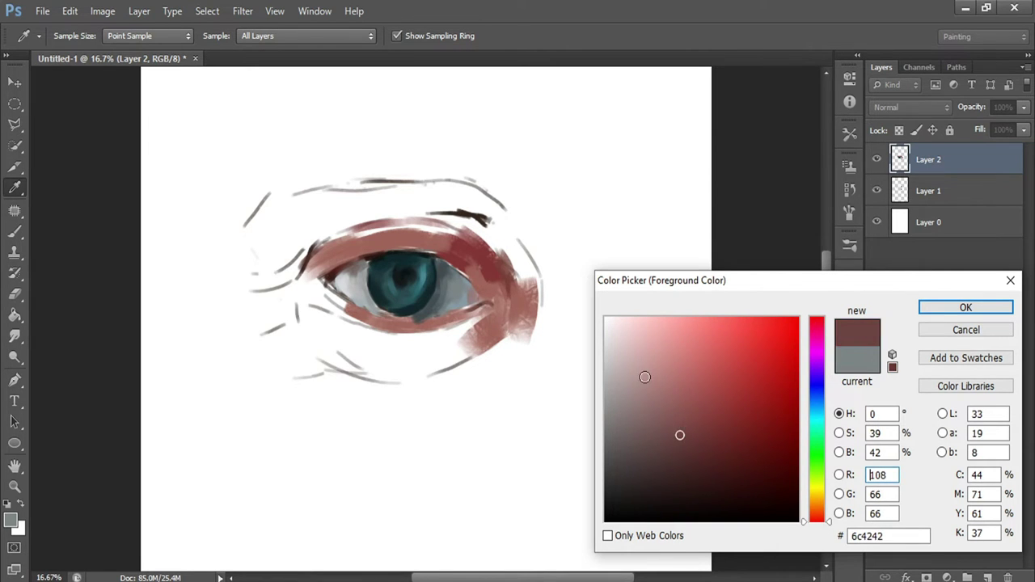
pyautogui.press('Return')
pyautogui.press('b')
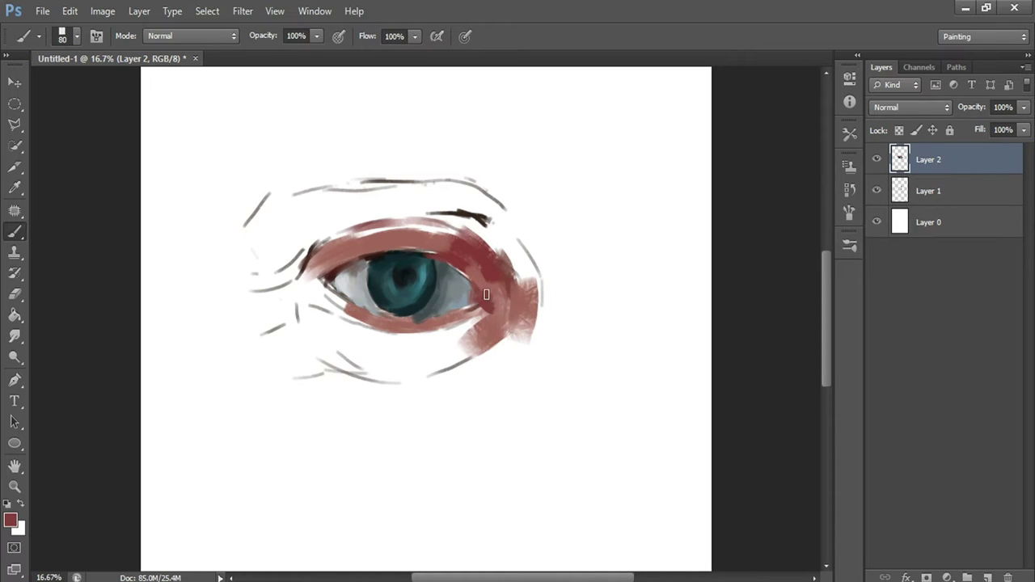
# Step: Enlarge the brush to 125 and pick a slightly adjusted darker red
pyautogui.press(']')
pyautogui.press(']')
pyautogui.press(']')
pyautogui.click(14, 521)
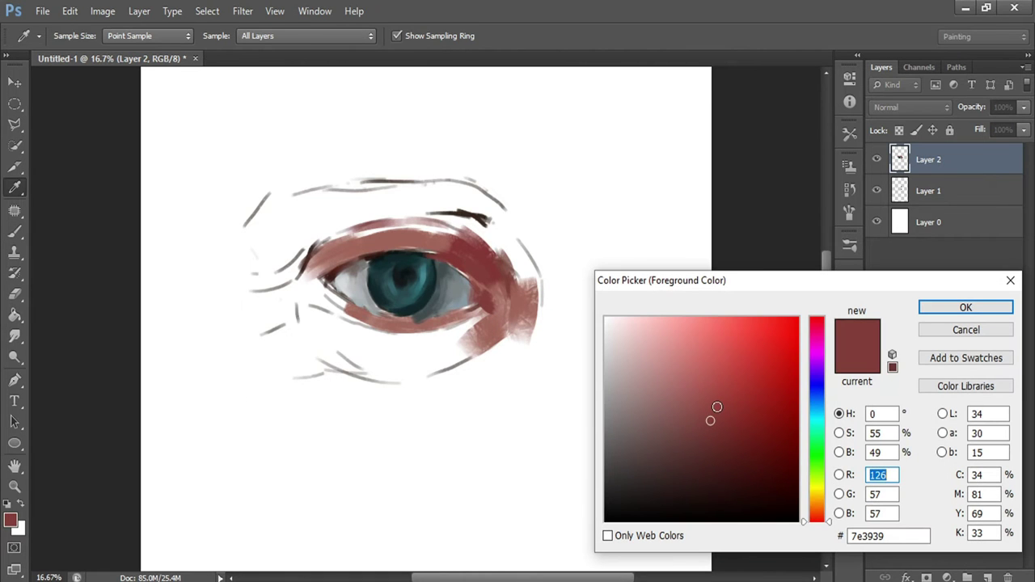
pyautogui.press('Return')
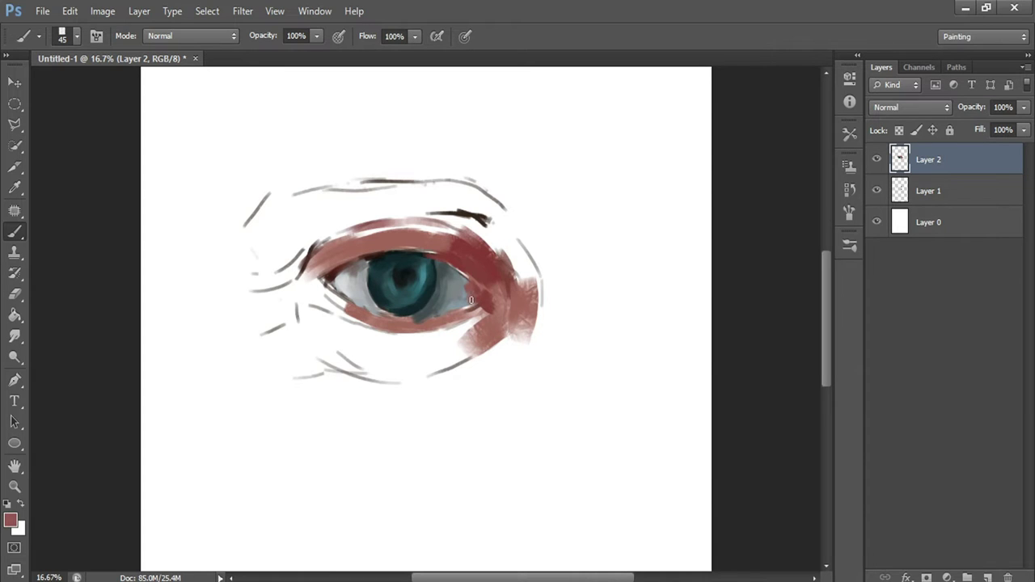
pyautogui.click(11, 520)
pyautogui.click(471, 301)
pyautogui.press('Return')
pyautogui.click(15, 519)
pyautogui.click(739, 423)
pyautogui.press('Return')
# Step: Pick a lighter red for painting
pyautogui.press('i')
pyautogui.click(11, 519)
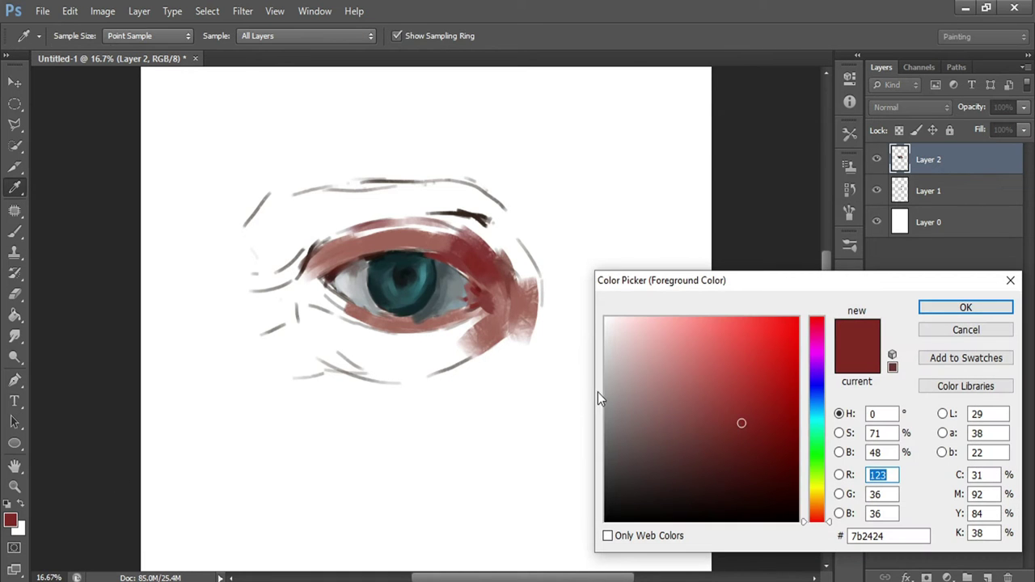
pyautogui.click(666, 394)
pyautogui.press('Return')
pyautogui.press('b')
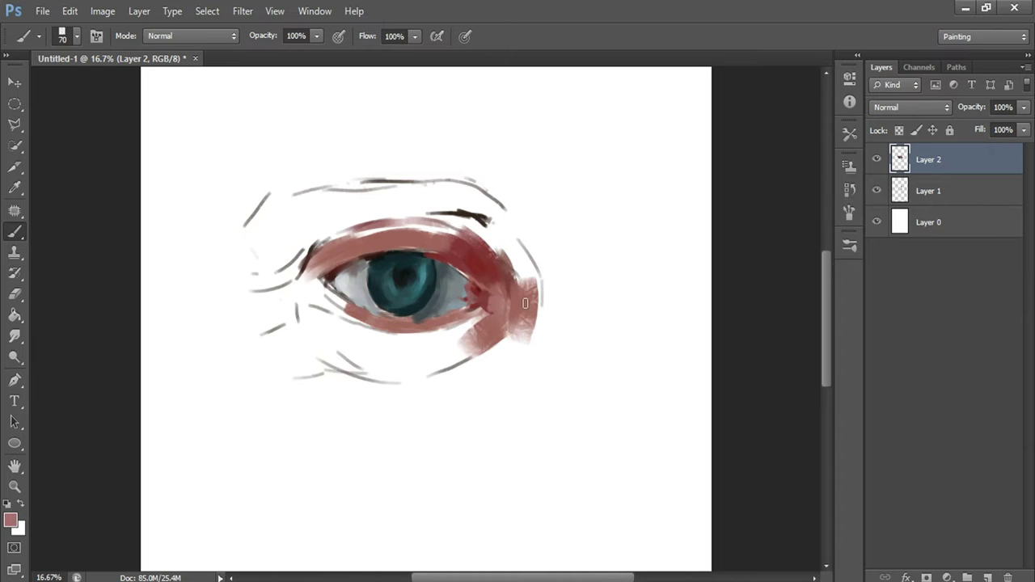
# Step: Sample grey, then a lighter grey, from the eye white for highlights
pyautogui.click(11, 519)
pyautogui.click(371, 292)
pyautogui.press('Return')
pyautogui.press('b')
pyautogui.click(11, 518)
pyautogui.click(493, 302)
pyautogui.press('Return')
pyautogui.press('b')
# Step: Sample a reddish colour from the painting and shrink the brush to 100
pyautogui.click(11, 518)
pyautogui.click(420, 320)
pyautogui.press('Return')
pyautogui.press('b')
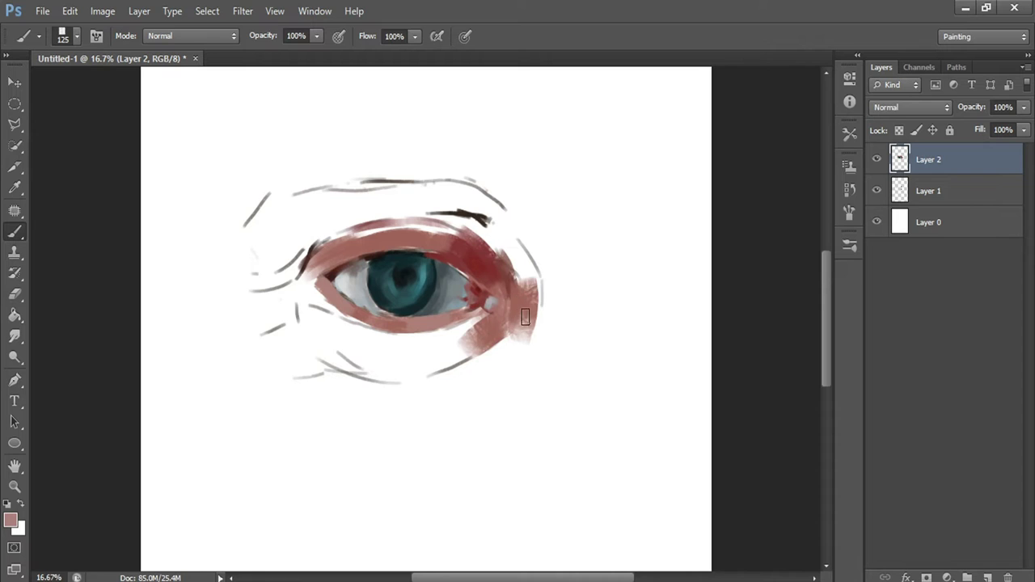
pyautogui.press('[')
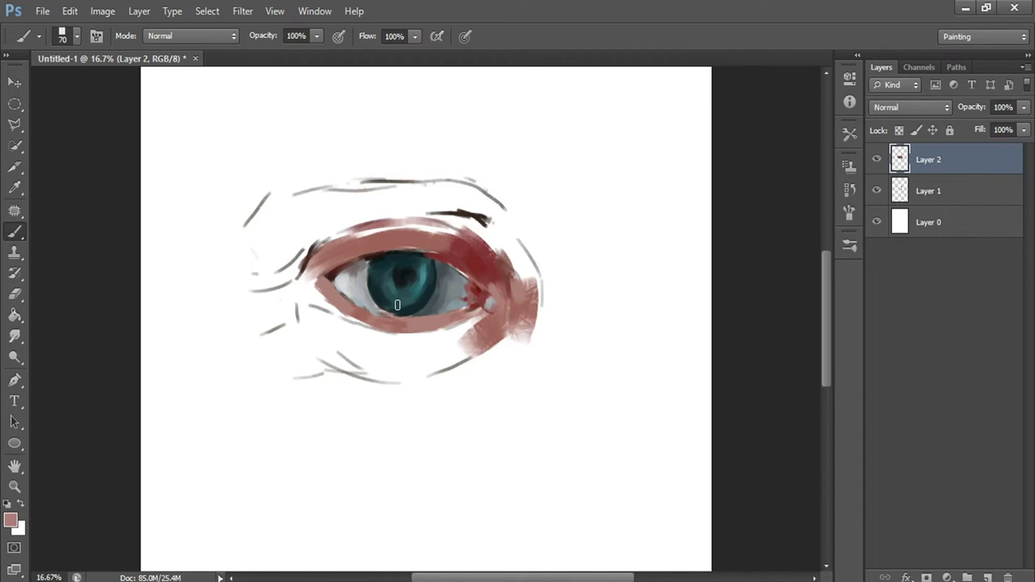
# Step: Darken the upper lid near the inner corner with a brownish red
pyautogui.click(10, 522)
pyautogui.click(384, 249)
pyautogui.press('Return')
pyautogui.moveTo(371, 241); pyautogui.dragTo(394, 243)
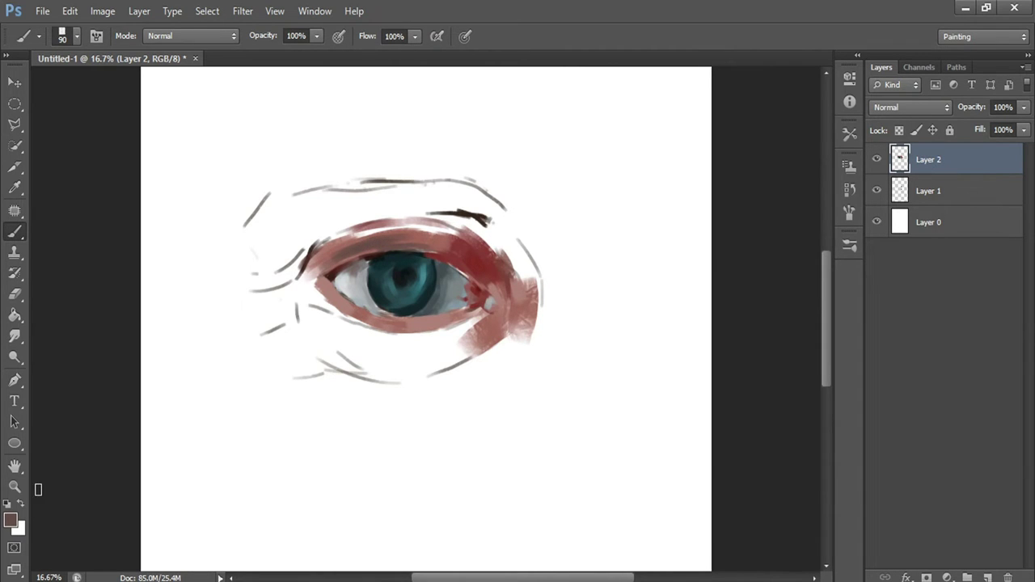
pyautogui.click(11, 519)
pyautogui.press('Escape')
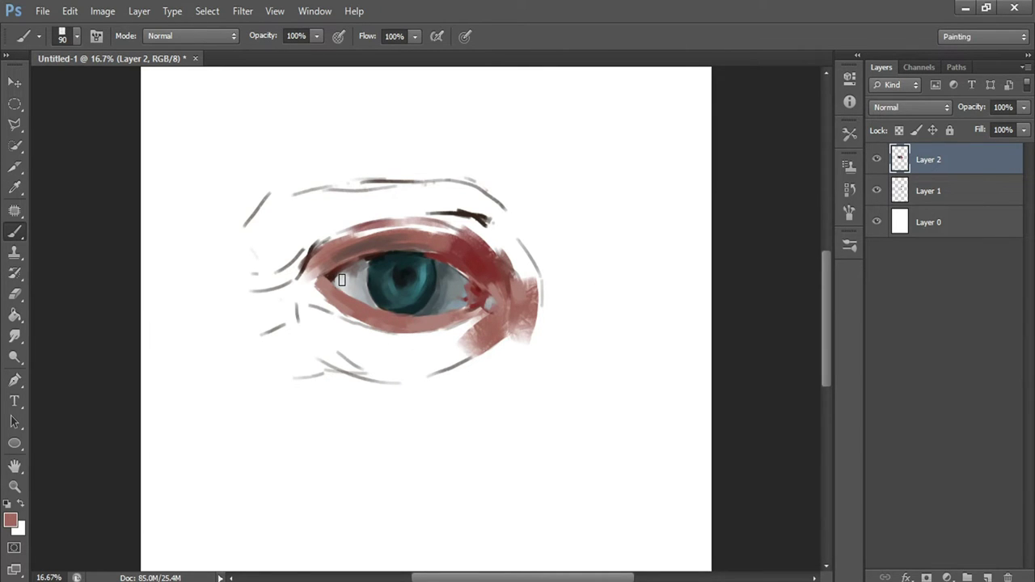
# Step: Paint dark red along the upper eyelid, then enlarge the brush to 150
pyautogui.click(11, 520)
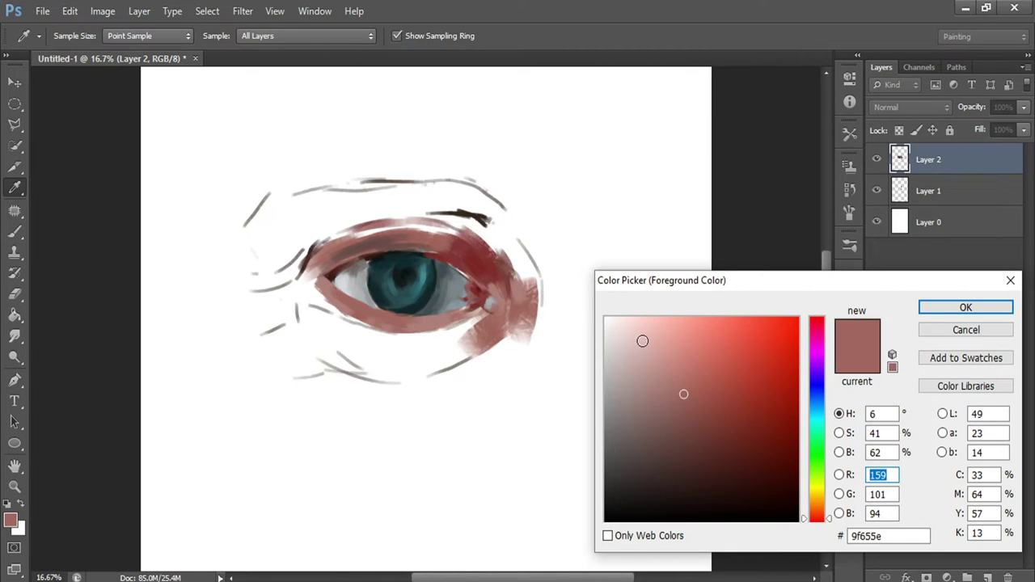
pyautogui.click(739, 451)
pyautogui.press('Return')
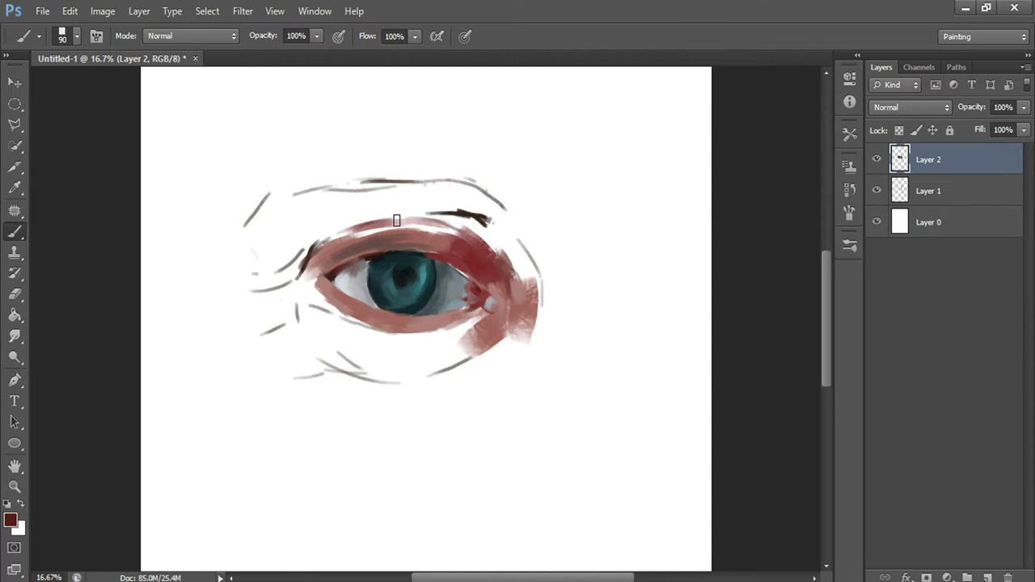
pyautogui.moveTo(399, 229)
pyautogui.mouseDown()
pyautogui.moveTo(466, 227)
pyautogui.moveTo(428, 220)
pyautogui.moveTo(444, 220)
pyautogui.moveTo(507, 244)
pyautogui.moveTo(473, 230)
pyautogui.moveTo(446, 237)
pyautogui.mouseUp()
pyautogui.press(']')
pyautogui.press(']')
pyautogui.press(']')
pyautogui.press(']')
pyautogui.press(']')
pyautogui.press(']')
# Step: Sample an eyelid red and darken part of the upper eyelid
pyautogui.click(10, 519)
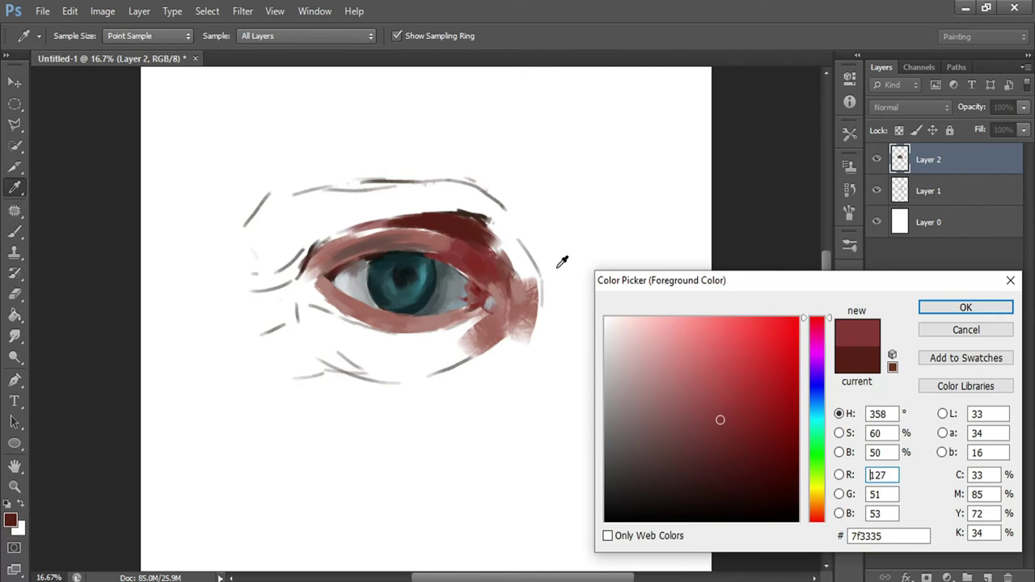
pyautogui.click(737, 455)
pyautogui.press('Return')
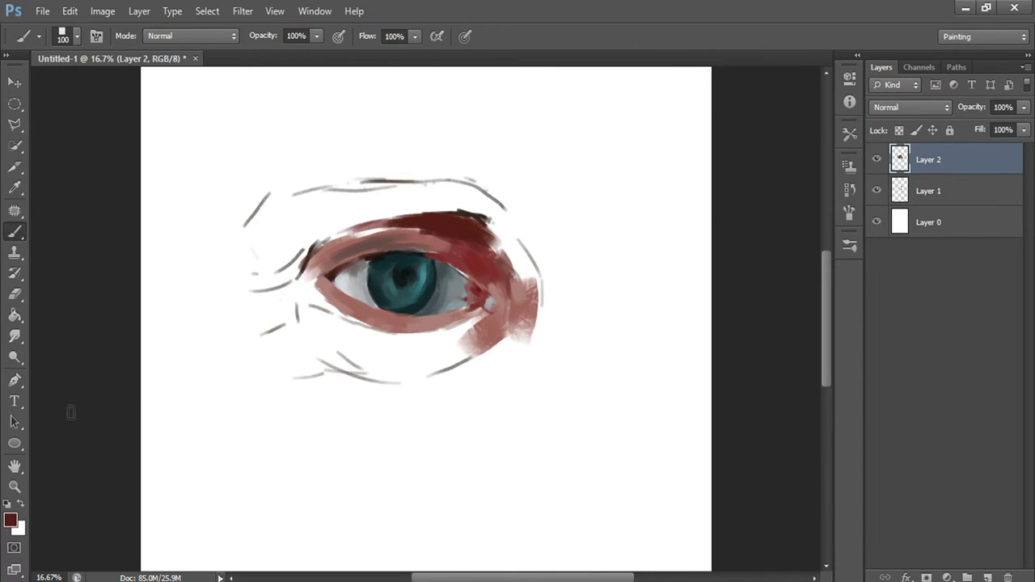
pyautogui.click(11, 520)
pyautogui.click(434, 233)
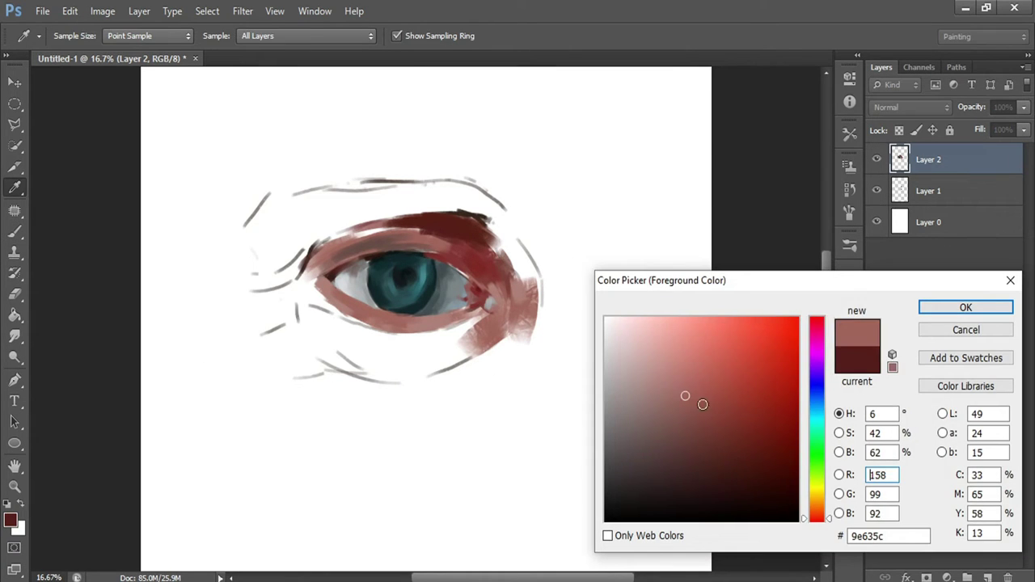
pyautogui.press('Return')
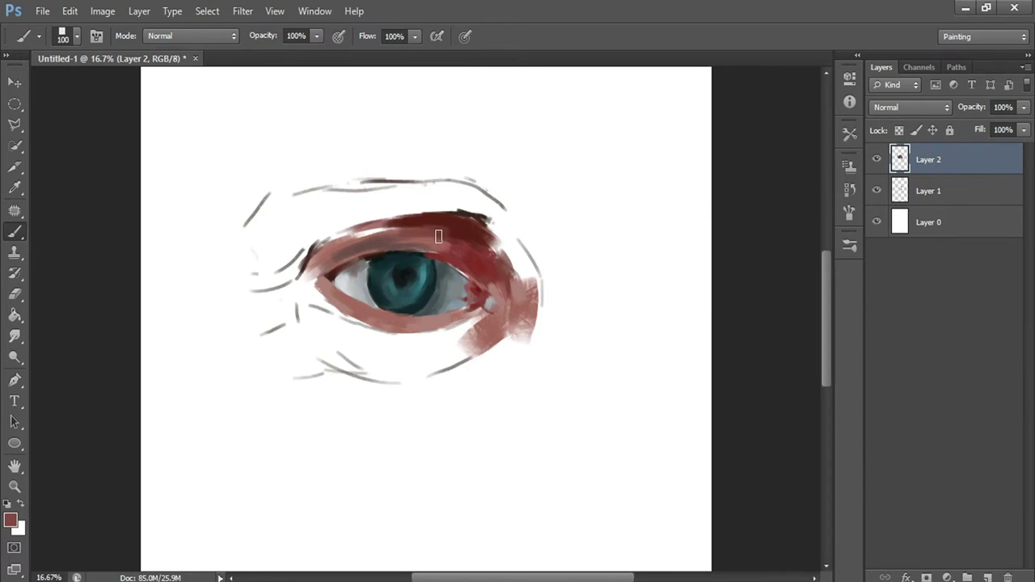
pyautogui.moveTo(442, 246); pyautogui.dragTo(459, 243)
# Step: Paint a deep dark red across the upper eyelid and its right part
pyautogui.click(11, 520)
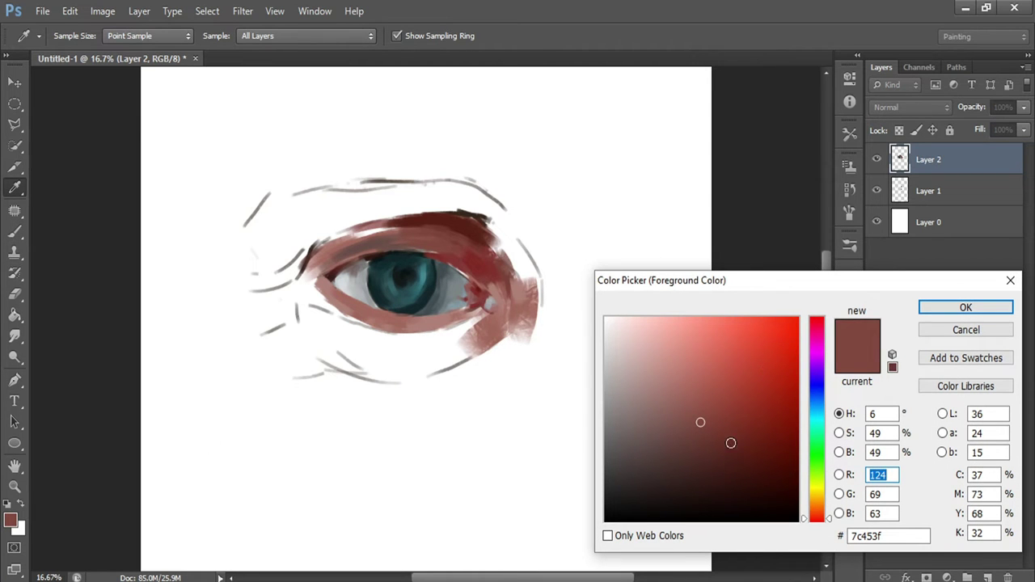
pyautogui.click(734, 444)
pyautogui.click(768, 429)
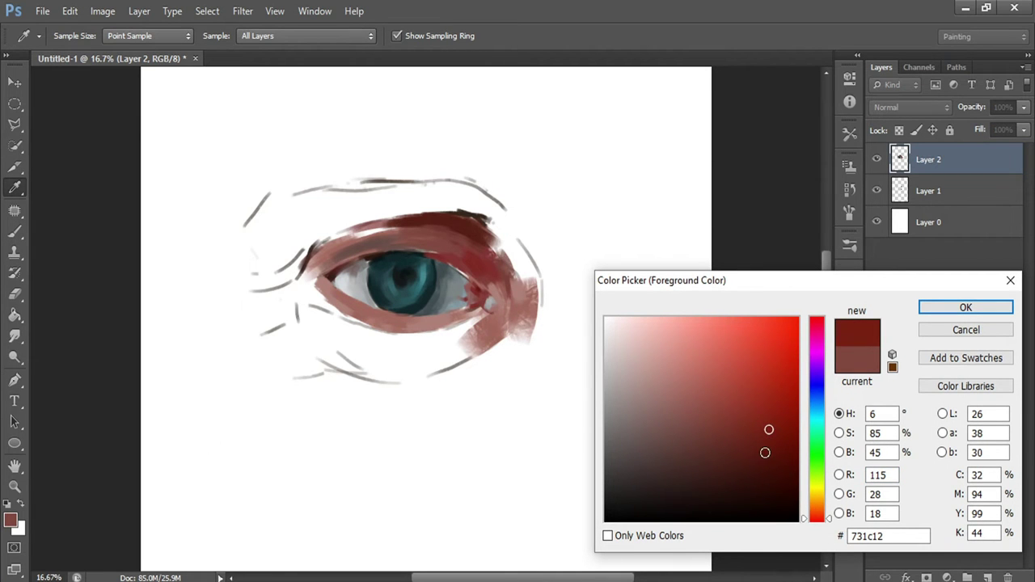
pyautogui.press('Return')
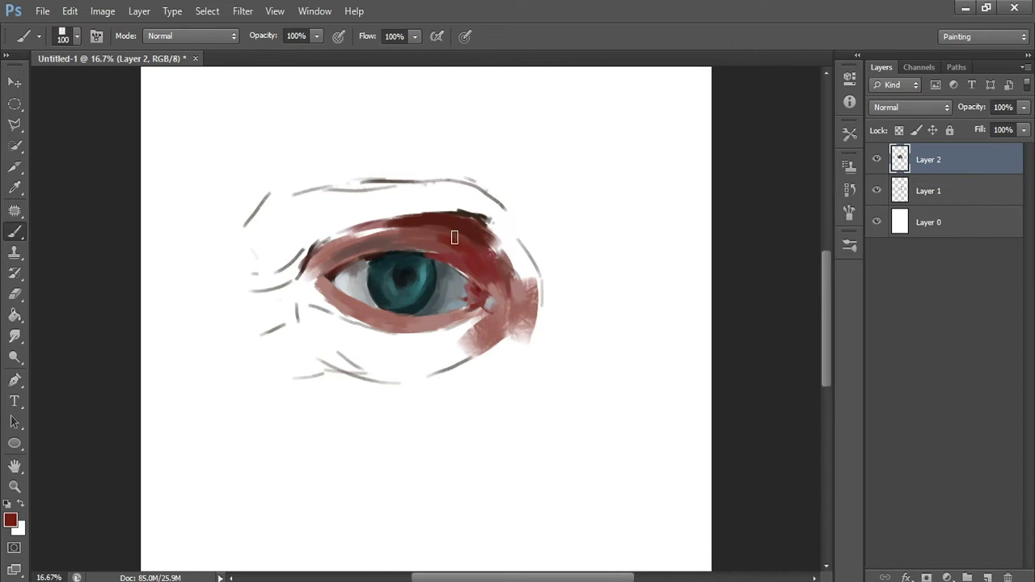
pyautogui.moveTo(352, 235)
pyautogui.mouseDown()
pyautogui.moveTo(404, 226)
pyautogui.moveTo(467, 242)
pyautogui.mouseUp()
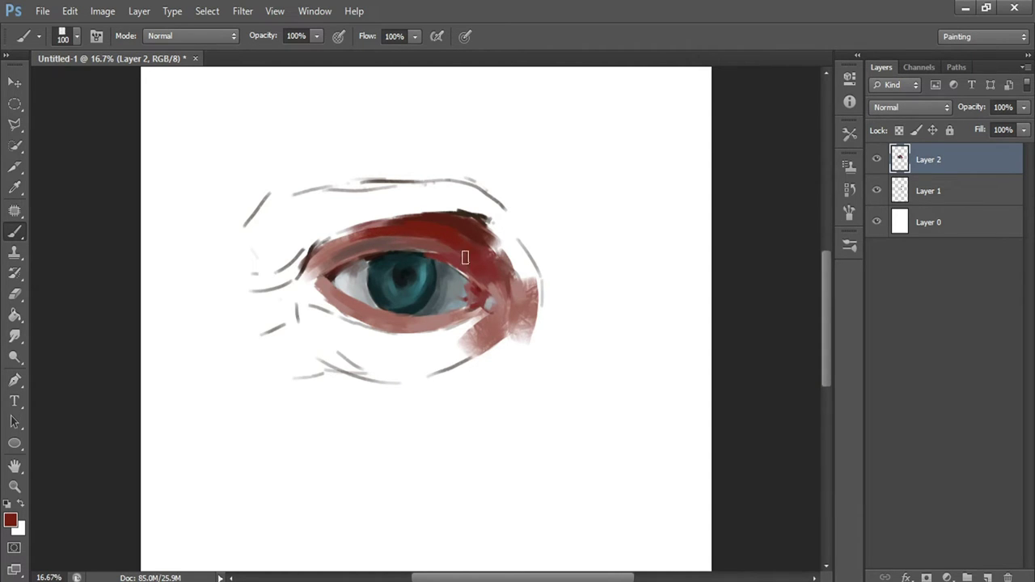
pyautogui.moveTo(456, 248); pyautogui.dragTo(463, 253)
# Step: Sample a darker eyelid red, set the brush to 90, and darken near the inner corner
pyautogui.click(9, 504)
pyautogui.click(11, 518)
pyautogui.click(488, 241)
pyautogui.click(449, 236)
pyautogui.press('b')
pyautogui.press('Return')
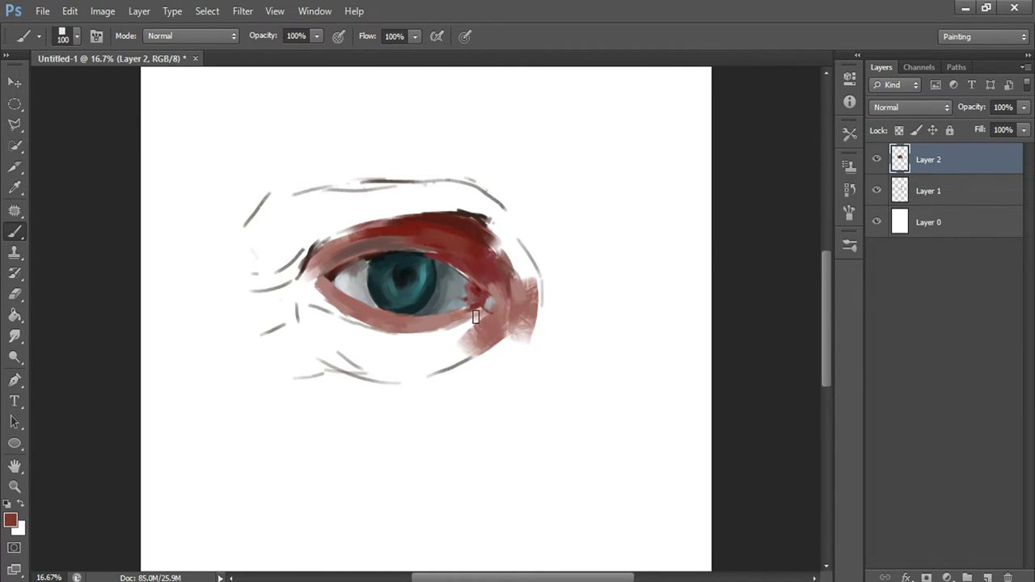
pyautogui.press('[')
pyautogui.moveTo(473, 321); pyautogui.dragTo(478, 317)
pyautogui.click(10, 520)
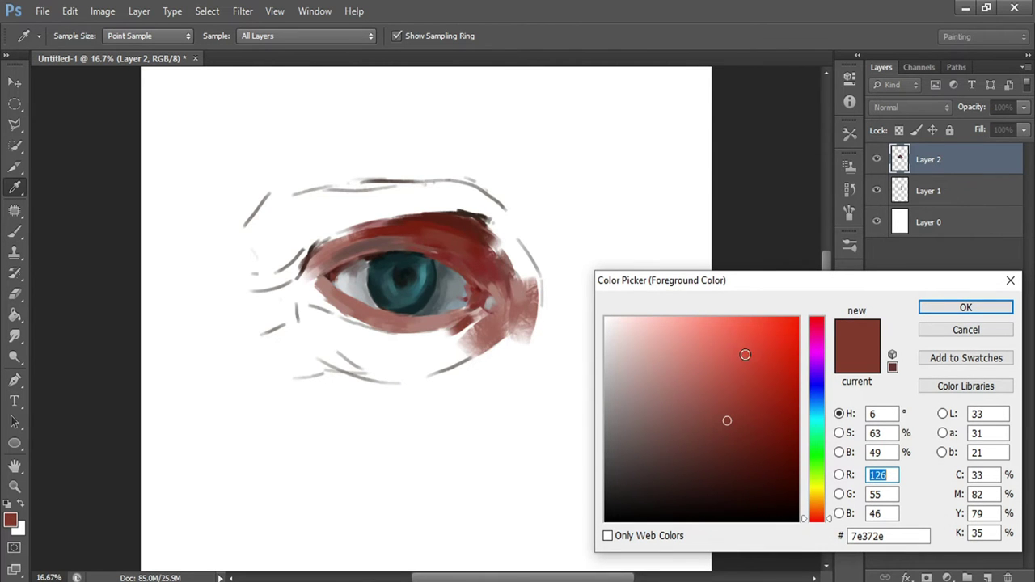
# Step: Paint lighter reddish strokes over the outer eye corner and above the upper eyelid
pyautogui.moveTo(645, 432); pyautogui.dragTo(679, 431)
pyautogui.press('Return')
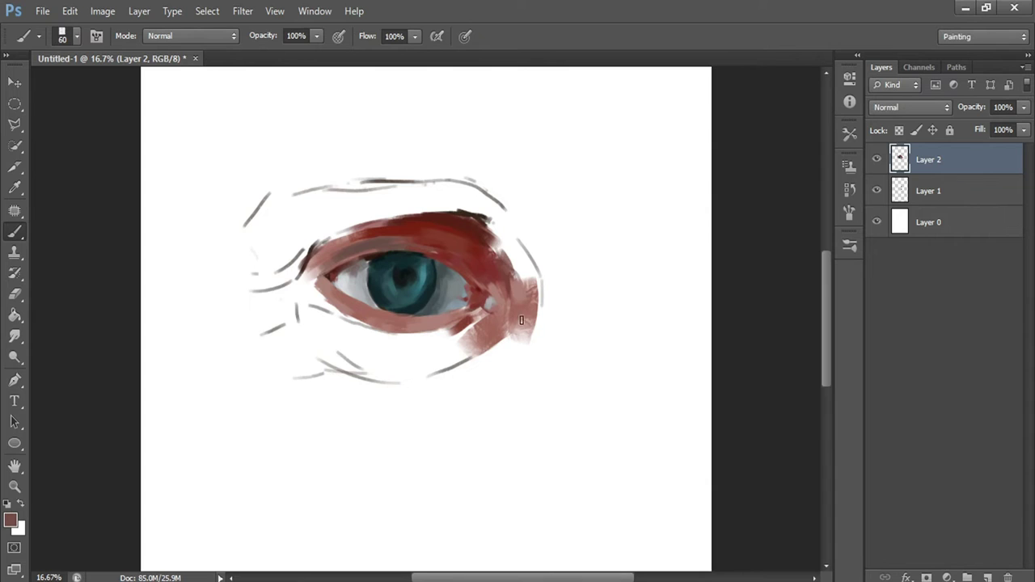
pyautogui.press(']')
pyautogui.press(']')
pyautogui.press(']')
pyautogui.moveTo(511, 243); pyautogui.dragTo(533, 276)
pyautogui.press('[')
pyautogui.press('[')
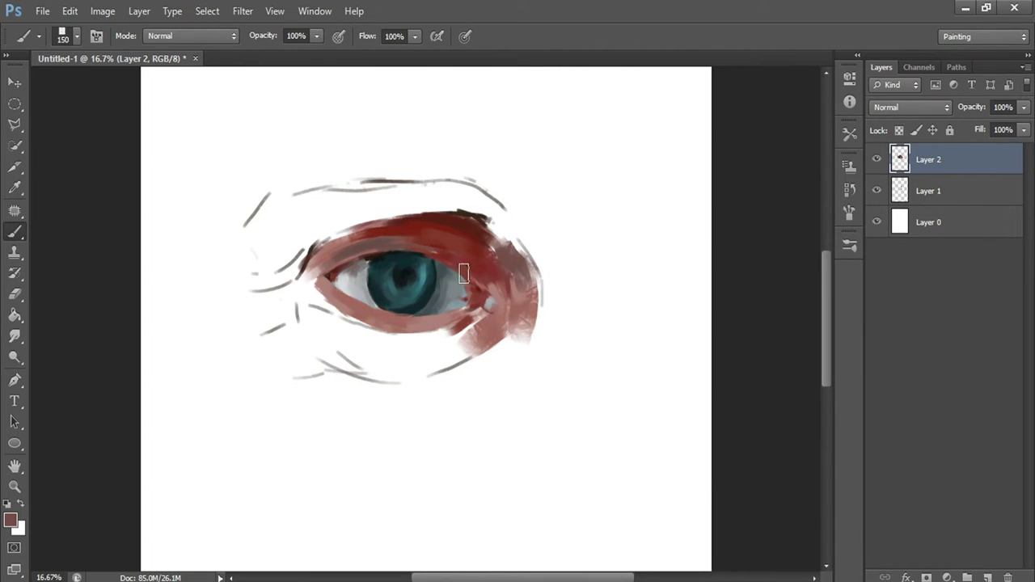
pyautogui.press(']')
pyautogui.moveTo(385, 222)
pyautogui.mouseDown()
pyautogui.moveTo(405, 203)
pyautogui.moveTo(380, 212)
pyautogui.moveTo(436, 212)
pyautogui.mouseUp()
# Step: Paint dark brown strokes above the upper eyelid with a 200 brush, extending them leftward
pyautogui.click(18, 524)
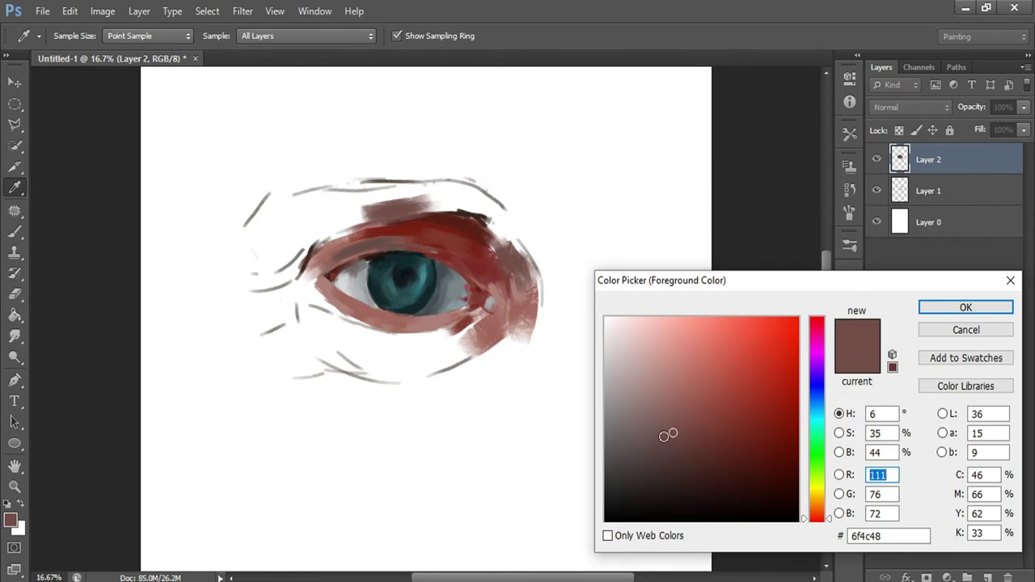
pyautogui.click(687, 450)
pyautogui.press('Return')
pyautogui.press(']')
pyautogui.moveTo(400, 214)
pyautogui.mouseDown()
pyautogui.moveTo(449, 194)
pyautogui.moveTo(395, 194)
pyautogui.moveTo(462, 201)
pyautogui.mouseUp()
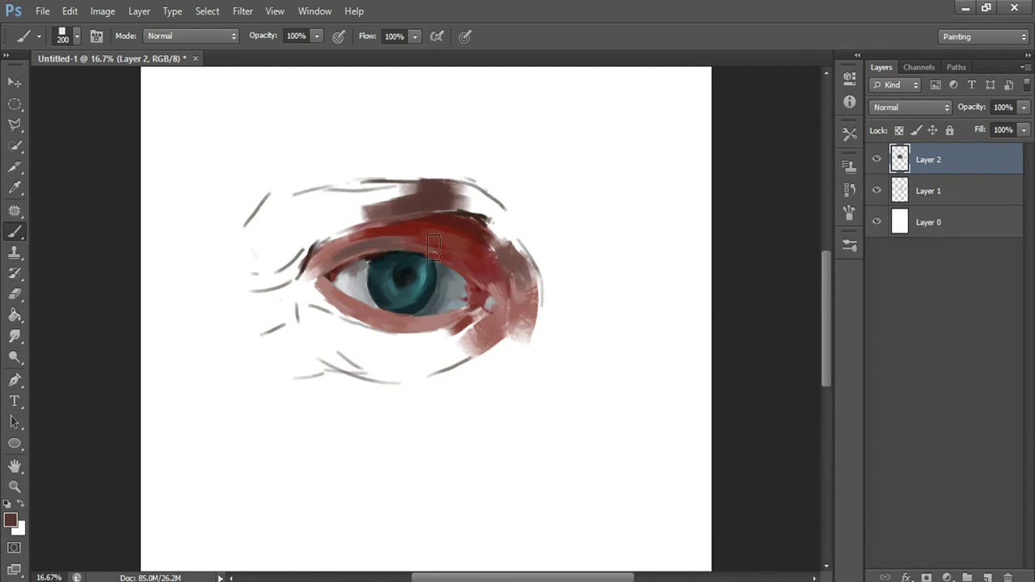
pyautogui.click(11, 521)
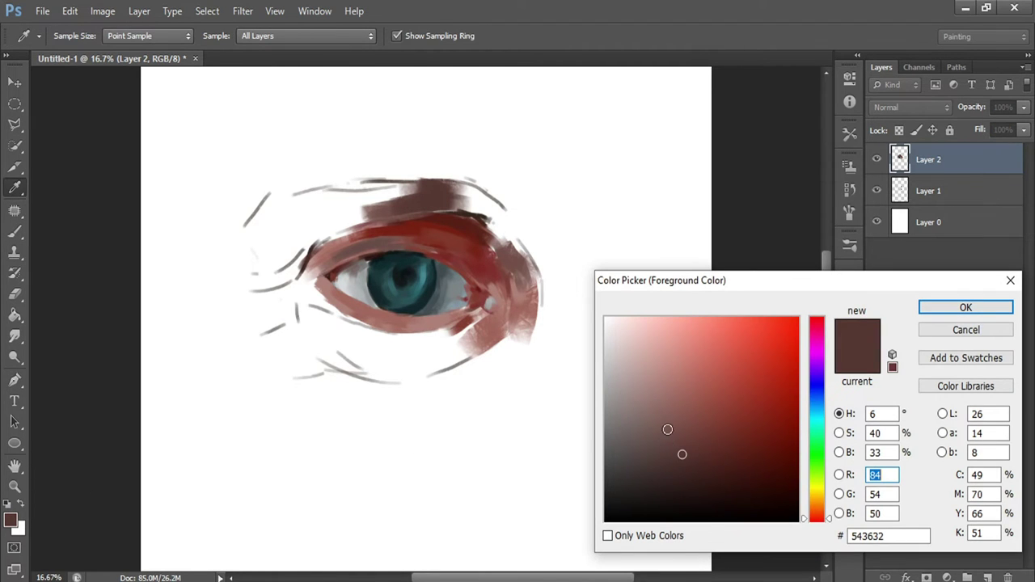
pyautogui.press('Return')
pyautogui.moveTo(396, 209)
pyautogui.mouseDown()
pyautogui.moveTo(333, 202)
pyautogui.moveTo(408, 194)
pyautogui.moveTo(287, 207)
pyautogui.mouseUp()
# Step: Sample the eyelid red, repaint the brow stroke leftward, and enlarge the brush to 300
pyautogui.click(11, 521)
pyautogui.press('Return')
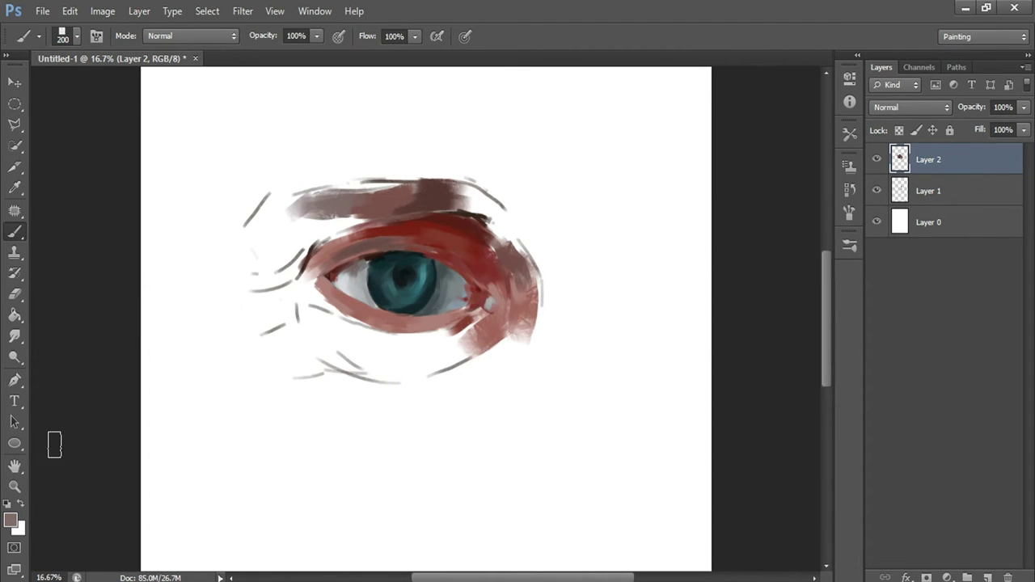
pyautogui.click(11, 521)
pyautogui.click(365, 233)
pyautogui.press('Return')
pyautogui.moveTo(365, 233)
pyautogui.mouseDown()
pyautogui.moveTo(307, 212)
pyautogui.moveTo(407, 192)
pyautogui.moveTo(307, 215)
pyautogui.moveTo(271, 236)
pyautogui.mouseUp()
pyautogui.press(']')
pyautogui.click(12, 519)
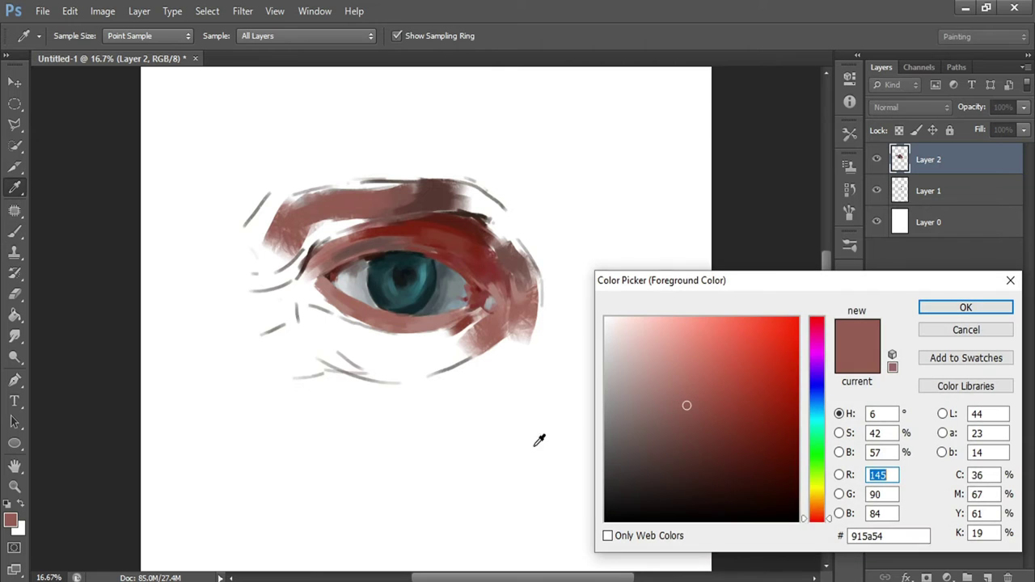
# Step: Paint a light pinkish skin tone along the left brow corner and below the inner corner
pyautogui.click(815, 514)
pyautogui.click(704, 389)
pyautogui.click(663, 370)
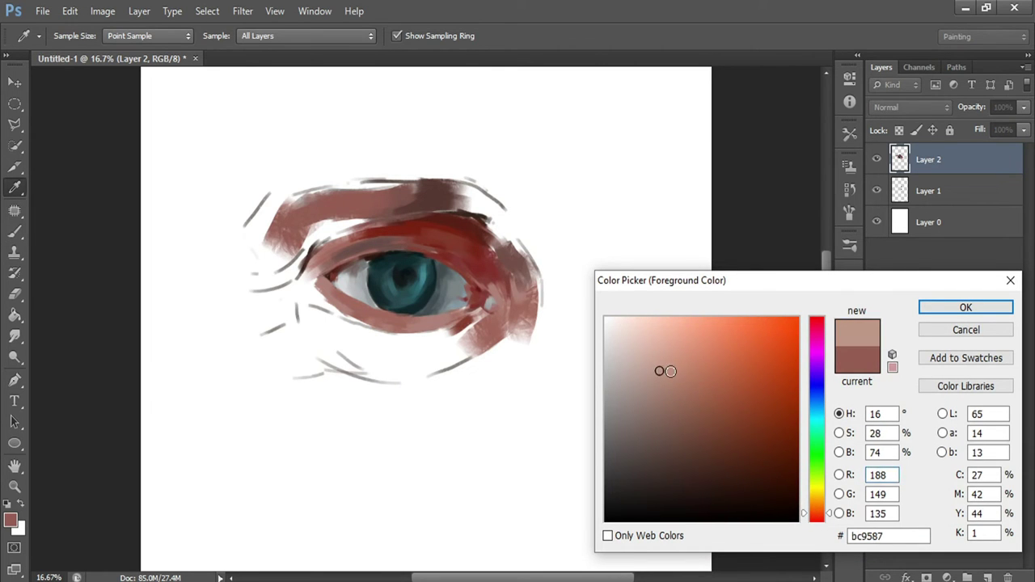
pyautogui.press('Return')
pyautogui.moveTo(296, 215)
pyautogui.mouseDown()
pyautogui.moveTo(277, 243)
pyautogui.moveTo(267, 221)
pyautogui.moveTo(290, 254)
pyautogui.moveTo(273, 291)
pyautogui.mouseUp()
pyautogui.press(']')
pyautogui.press(']')
pyautogui.press(']')
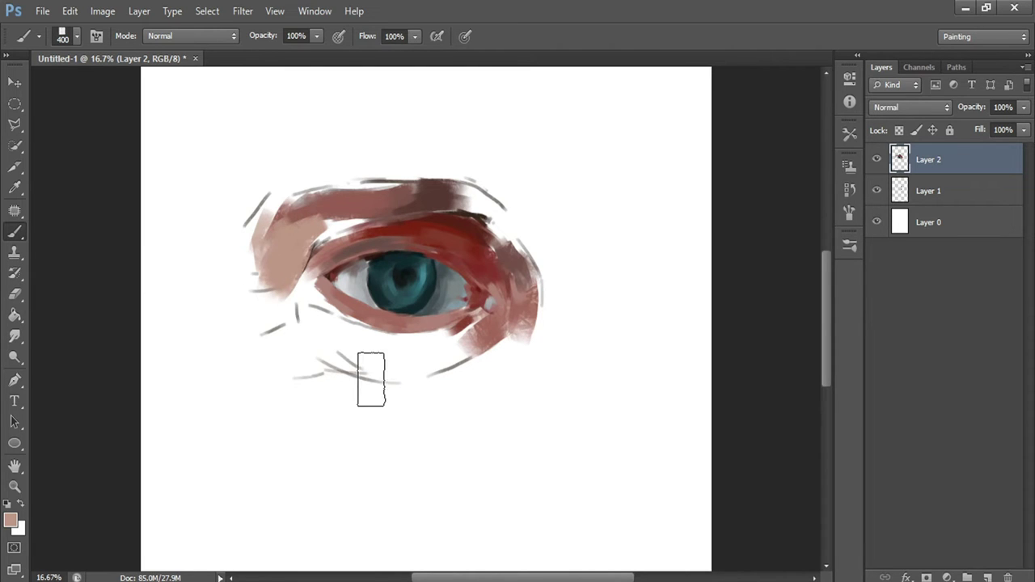
pyautogui.moveTo(287, 344); pyautogui.dragTo(335, 401)
pyautogui.press('[')
pyautogui.press('[')
pyautogui.moveTo(282, 285)
pyautogui.mouseDown()
pyautogui.moveTo(261, 277)
pyautogui.moveTo(272, 295)
pyautogui.mouseUp()
# Step: Extend and touch up the red upper-eyelid band in darker pink with a 125 brush
pyautogui.click(10, 520)
pyautogui.click(680, 397)
pyautogui.press('Return')
pyautogui.press('[')
pyautogui.press('[')
pyautogui.press('[')
pyautogui.moveTo(339, 210)
pyautogui.mouseDown()
pyautogui.moveTo(346, 219)
pyautogui.moveTo(307, 234)
pyautogui.moveTo(356, 226)
pyautogui.mouseUp()
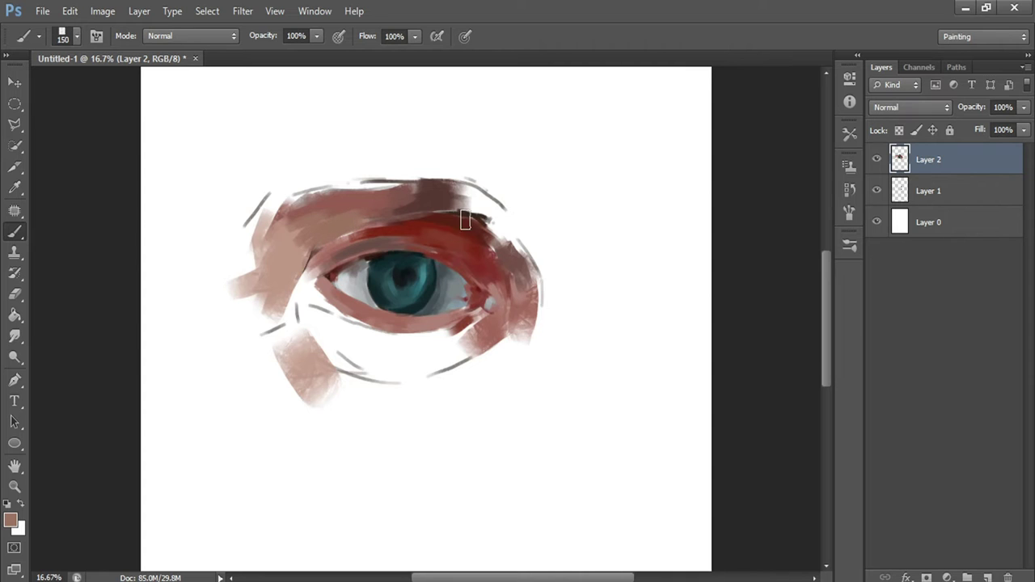
pyautogui.moveTo(462, 215); pyautogui.dragTo(422, 213)
# Step: Pick a lighter brown and set the brush to 100
pyautogui.press(']')
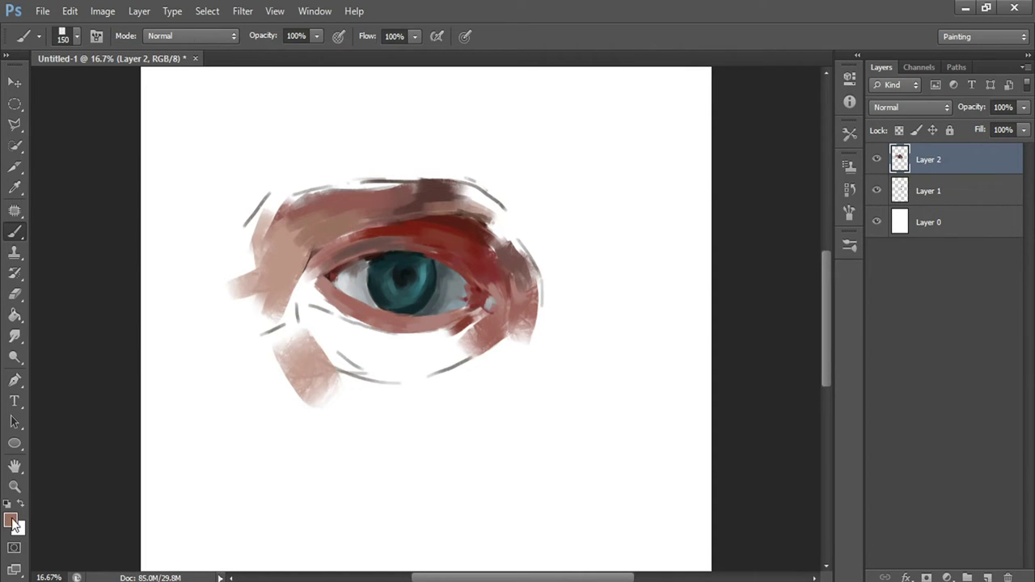
pyautogui.click(10, 519)
pyautogui.click(678, 413)
pyautogui.click(660, 395)
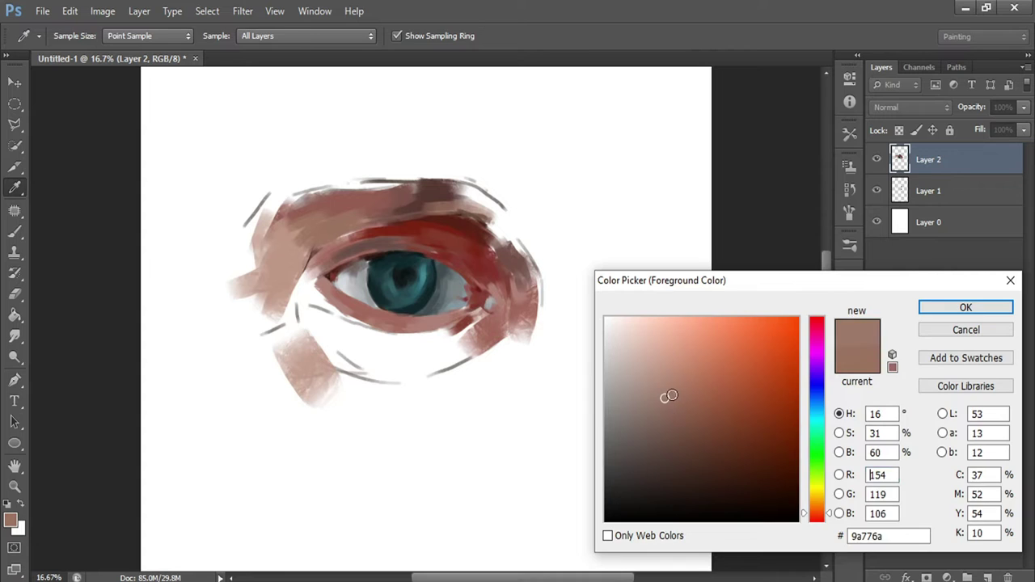
pyautogui.press('Return')
pyautogui.press('b')
pyautogui.press('[')
pyautogui.press('[')
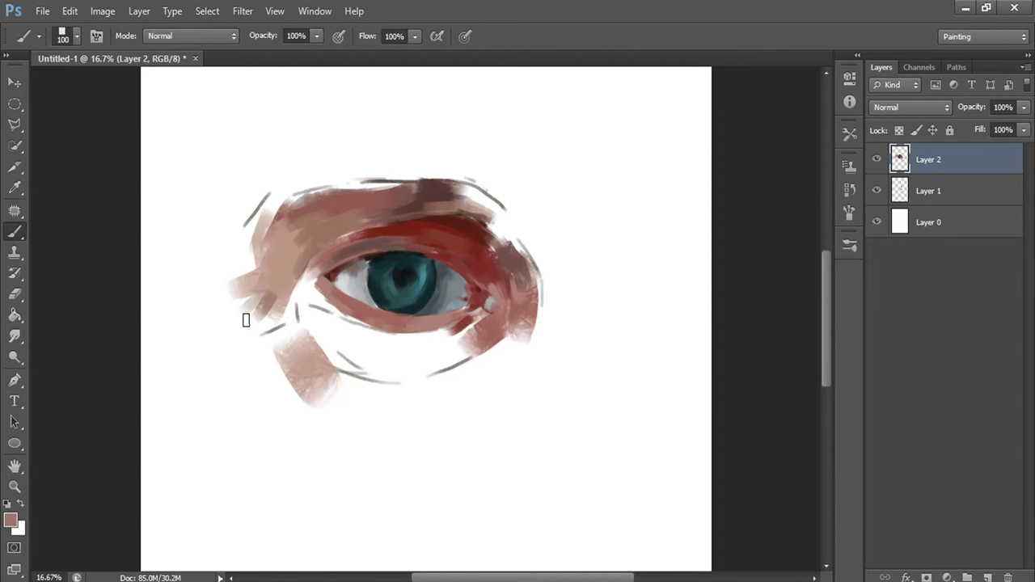
# Step: Sample a skin tone from the painting and warm it into a brighter skin colour
pyautogui.press('i')
pyautogui.click(11, 520)
pyautogui.click(353, 299)
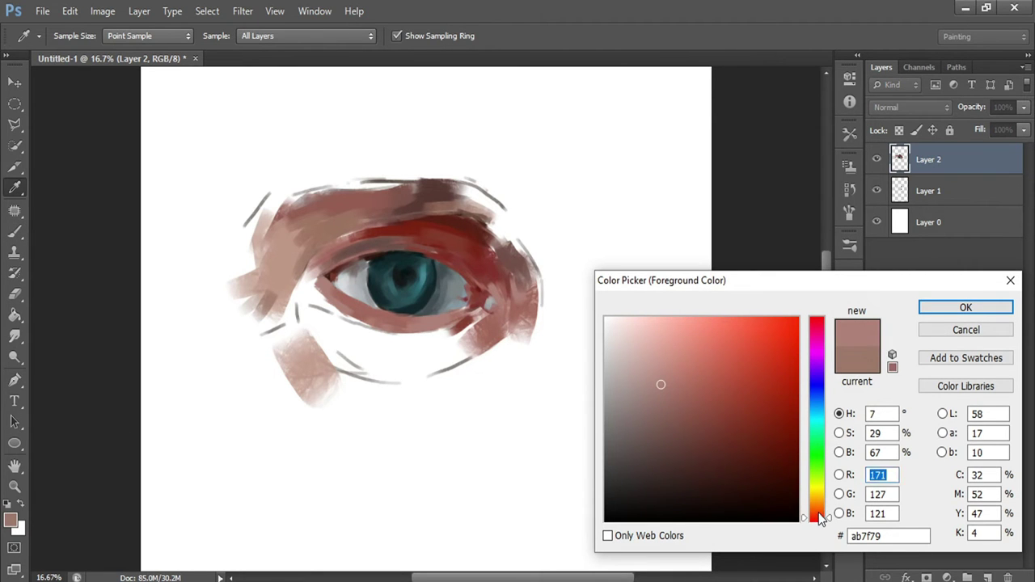
pyautogui.moveTo(821, 518); pyautogui.dragTo(821, 512)
pyautogui.click(679, 408)
pyautogui.click(674, 372)
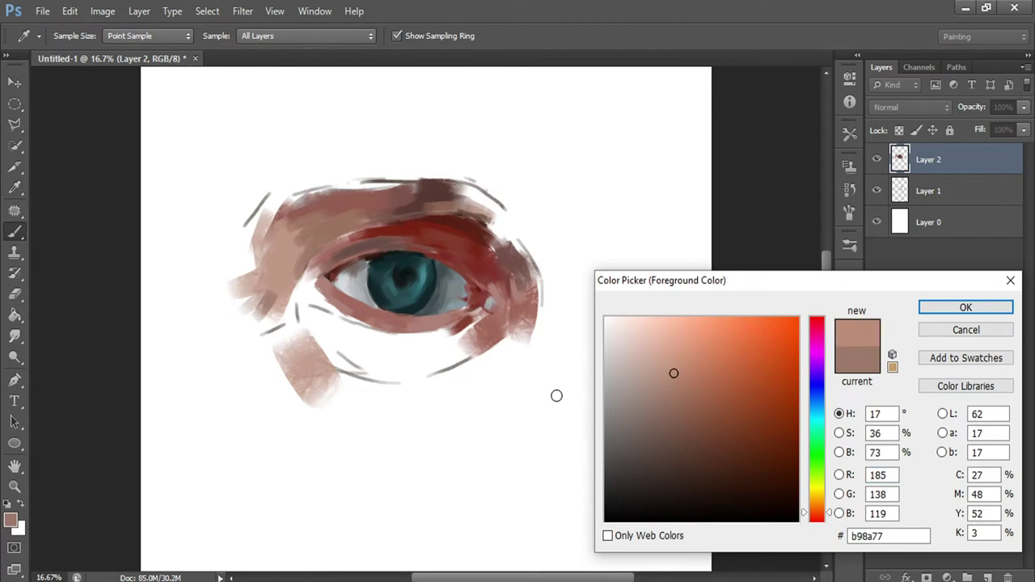
pyautogui.press('Return')
pyautogui.press('b')
# Step: Paint warm skin tone at the lower-left corner and below the inner lower eyelid
pyautogui.moveTo(312, 296); pyautogui.dragTo(324, 307)
pyautogui.moveTo(356, 350)
pyautogui.mouseDown()
pyautogui.moveTo(335, 318)
pyautogui.moveTo(351, 328)
pyautogui.mouseUp()
pyautogui.moveTo(304, 273); pyautogui.dragTo(315, 311)
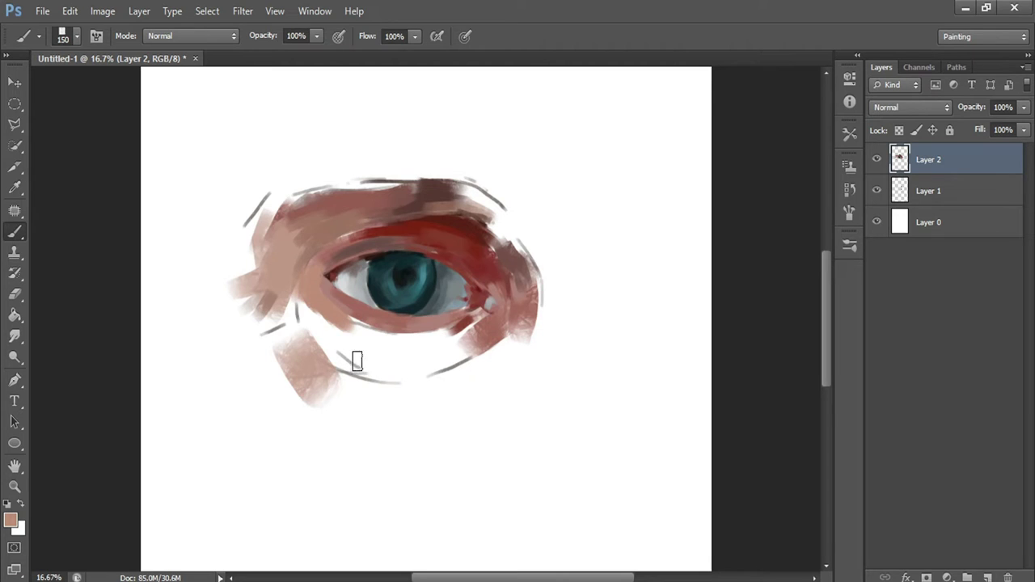
pyautogui.press(']')
pyautogui.press(']')
pyautogui.press(']')
pyautogui.moveTo(307, 296)
pyautogui.mouseDown()
pyautogui.moveTo(321, 349)
pyautogui.moveTo(358, 356)
pyautogui.mouseUp()
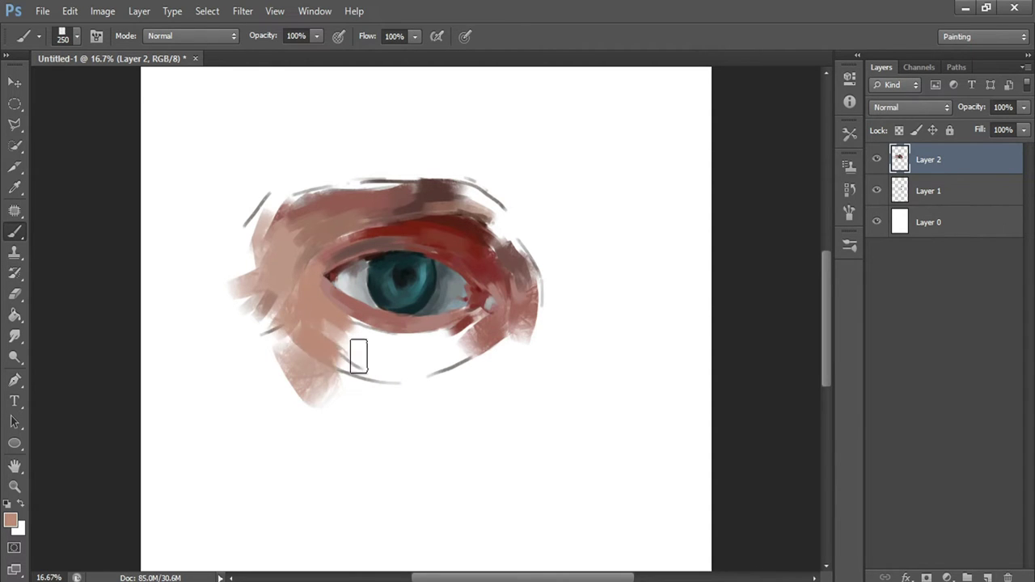
# Step: Paint a darker reddish skin-tone stroke below the eye, then resize the brush to 200
pyautogui.click(11, 520)
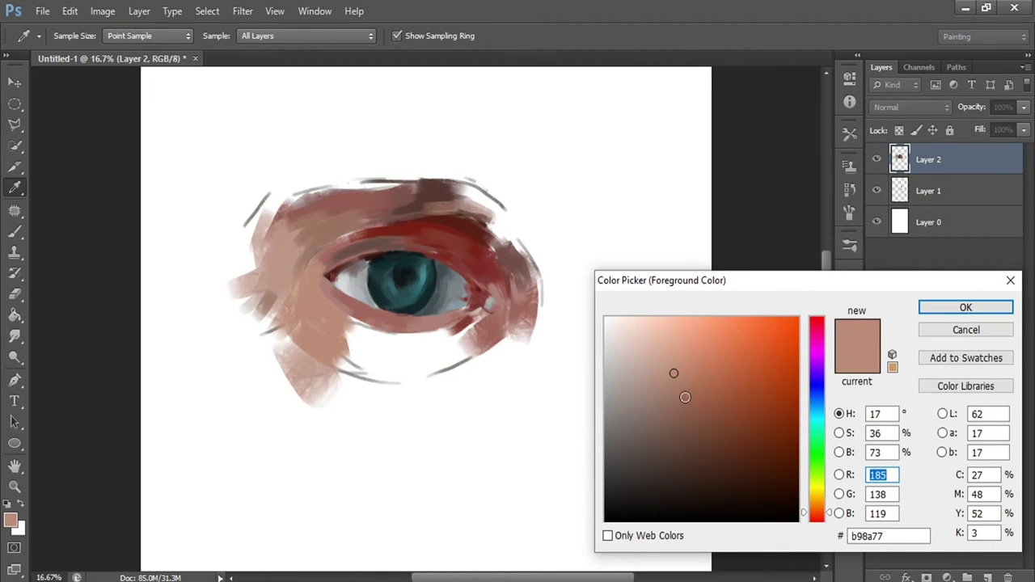
pyautogui.click(816, 519)
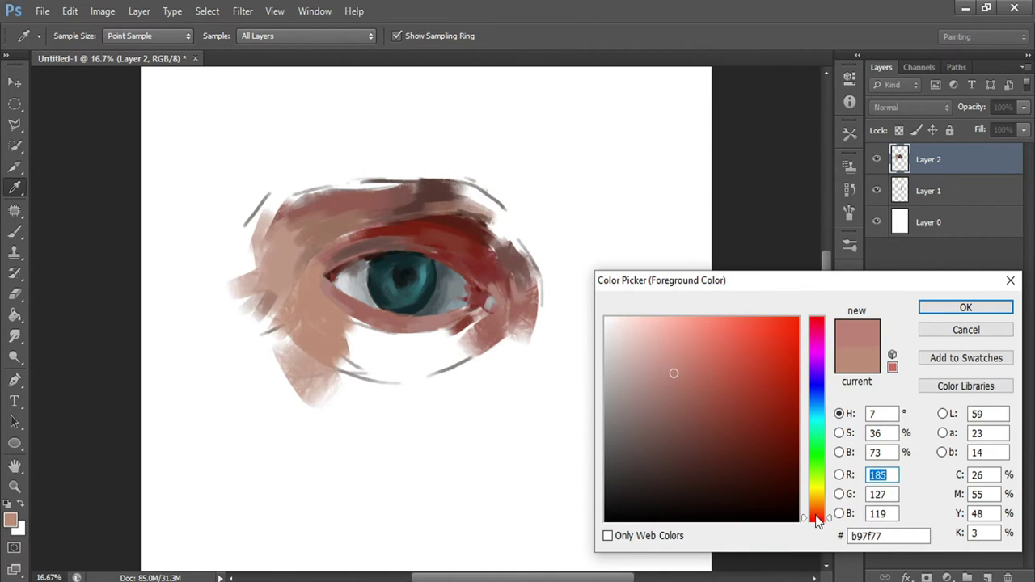
pyautogui.click(816, 515)
pyautogui.click(692, 392)
pyautogui.press('Return')
pyautogui.moveTo(432, 347)
pyautogui.mouseDown()
pyautogui.moveTo(407, 342)
pyautogui.moveTo(474, 323)
pyautogui.moveTo(468, 338)
pyautogui.moveTo(372, 364)
pyautogui.moveTo(365, 344)
pyautogui.mouseUp()
pyautogui.press('[')
pyautogui.press('[')
pyautogui.press('[')
pyautogui.press(']')
pyautogui.press(']')
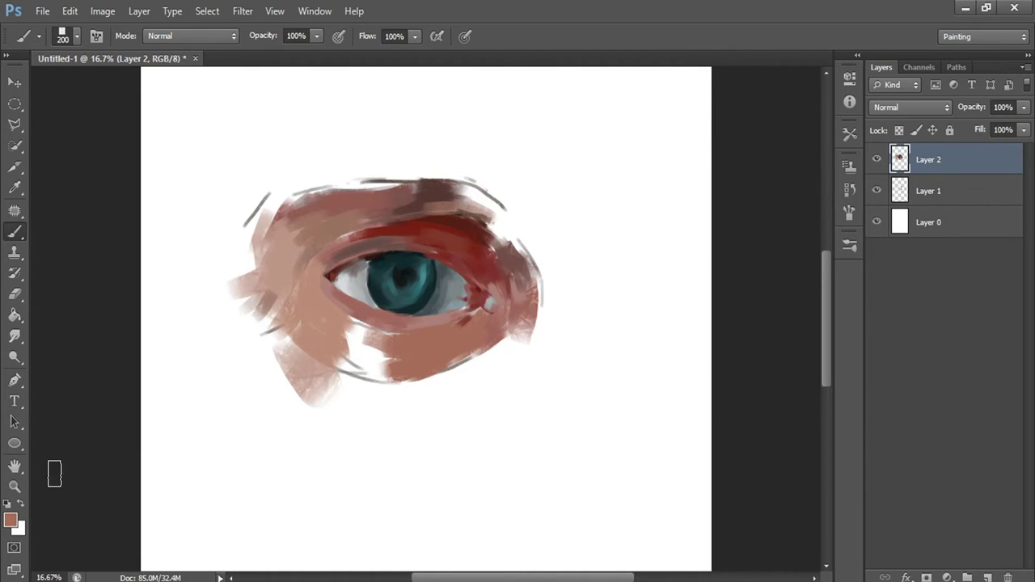
# Step: Brush skin tone over the lower lid and grey line, then shrink the brush to 60
pyautogui.click(10, 520)
pyautogui.press('Return')
pyautogui.moveTo(341, 346); pyautogui.dragTo(402, 380)
pyautogui.press('[')
pyautogui.press('[')
pyautogui.press('[')
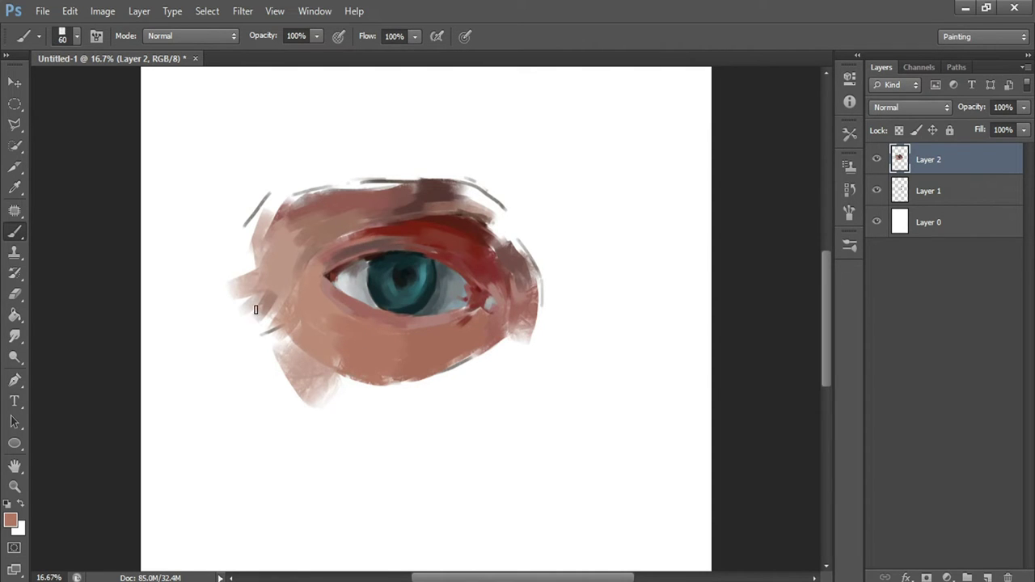
# Step: Choose a darker reddish-brown for the lash line and set the brush to 70
pyautogui.click(11, 522)
pyautogui.press('Return')
pyautogui.click(11, 521)
pyautogui.click(688, 407)
pyautogui.click(953, 305)
pyautogui.click(11, 521)
pyautogui.click(713, 417)
pyautogui.click(938, 305)
pyautogui.press(']')
pyautogui.press(']')
pyautogui.press(']')
pyautogui.press('[')
pyautogui.press('[')
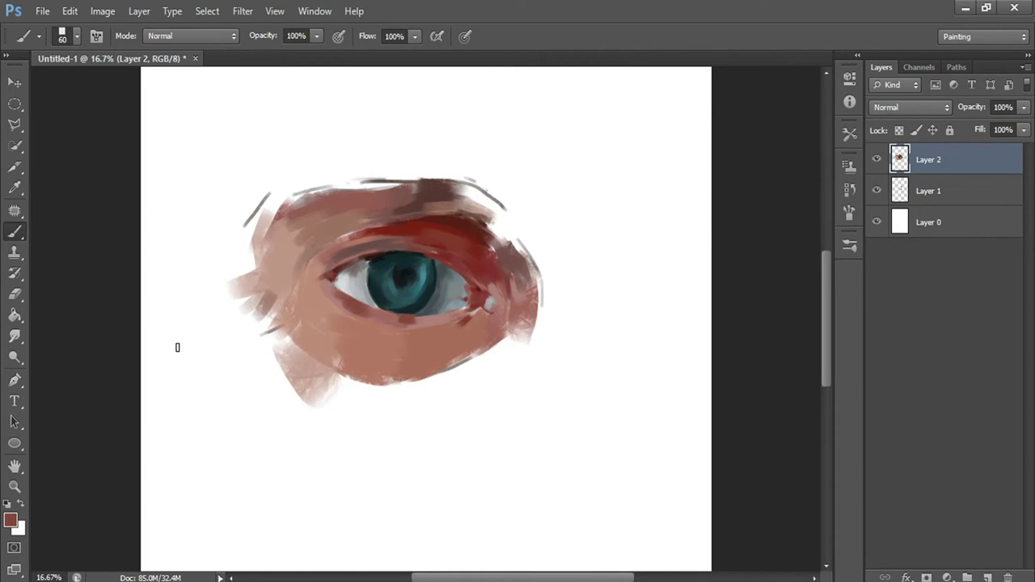
# Step: Switch to a dark maroon with a 45 brush for the lower lash line
pyautogui.click(11, 521)
pyautogui.click(711, 440)
pyautogui.press('Return')
pyautogui.press('[')
pyautogui.press('[')
pyautogui.click(11, 521)
pyautogui.click(762, 468)
pyautogui.press('Return')
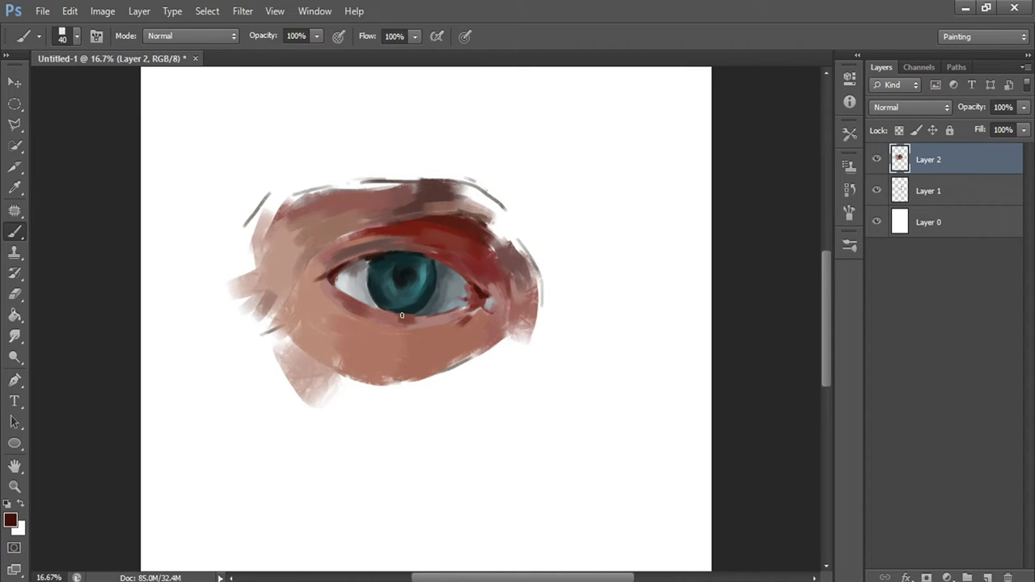
# Step: Pick a very dark teal and paint the pupil darker and larger with a 70 brush
pyautogui.click(12, 522)
pyautogui.click(748, 497)
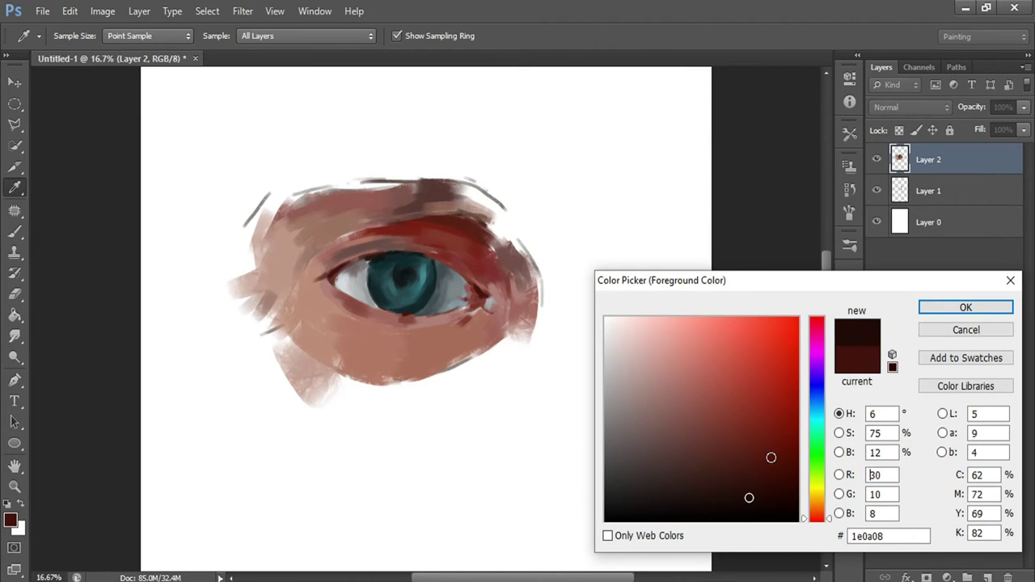
pyautogui.click(430, 289)
pyautogui.press('Return')
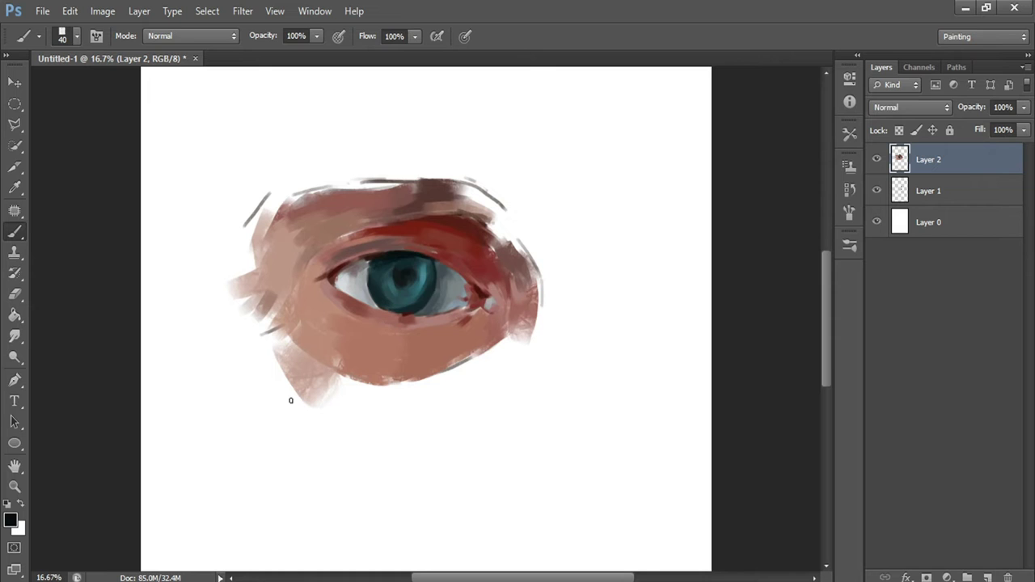
pyautogui.click(11, 521)
pyautogui.click(692, 493)
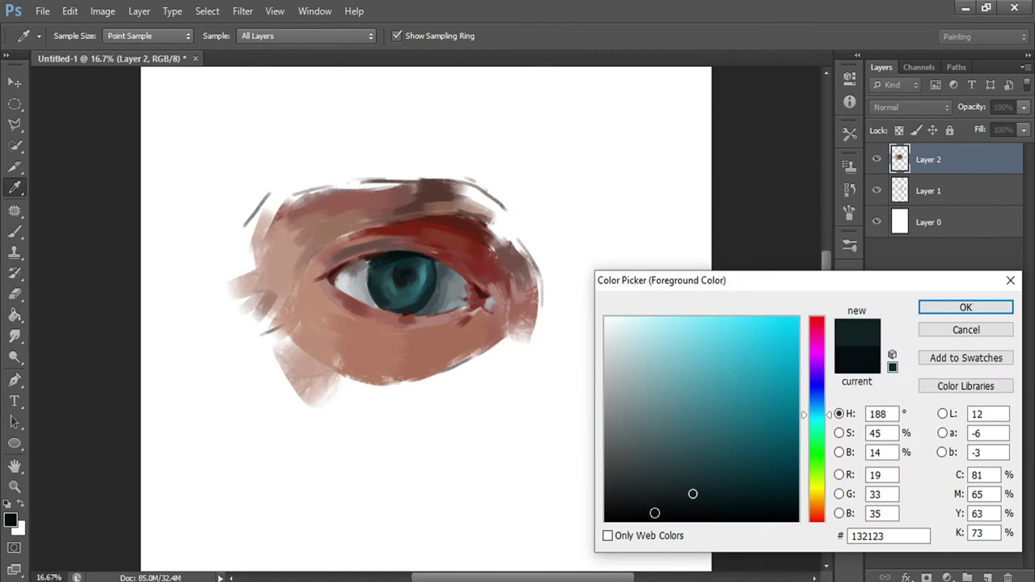
pyautogui.click(654, 513)
pyautogui.press('Return')
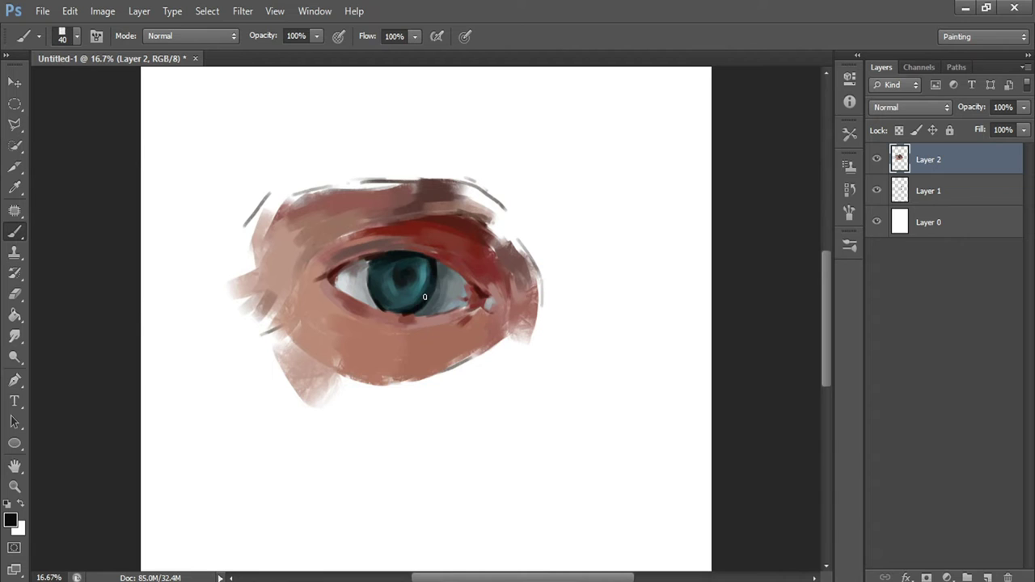
pyautogui.press(']')
pyautogui.press(']')
pyautogui.press(']')
pyautogui.moveTo(396, 277); pyautogui.dragTo(409, 280)
# Step: Sample teal from the eye and darken the iris diagonally with a 125 brush
pyautogui.click(10, 520)
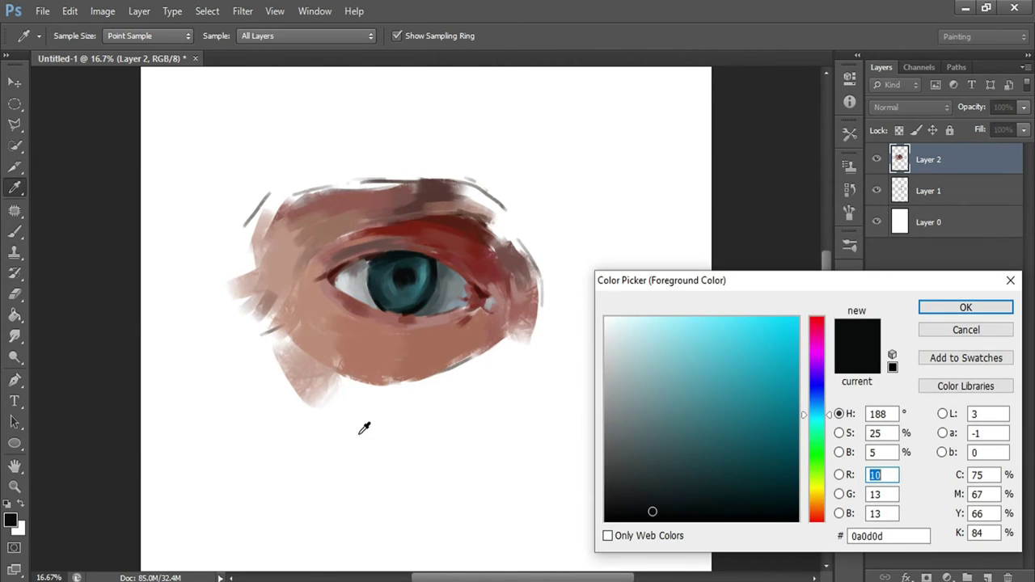
pyautogui.click(391, 293)
pyautogui.press('Return')
pyautogui.press(']')
pyautogui.press(']')
pyautogui.press(']')
pyautogui.moveTo(386, 294)
pyautogui.mouseDown()
pyautogui.moveTo(426, 271)
pyautogui.moveTo(419, 260)
pyautogui.moveTo(411, 277)
pyautogui.mouseUp()
# Step: Paint darker teal over the lower-right iris with a 60 brush
pyautogui.click(14, 524)
pyautogui.click(698, 467)
pyautogui.press('Return')
pyautogui.press('[')
pyautogui.press('[')
pyautogui.press('[')
pyautogui.moveTo(415, 284); pyautogui.dragTo(410, 306)
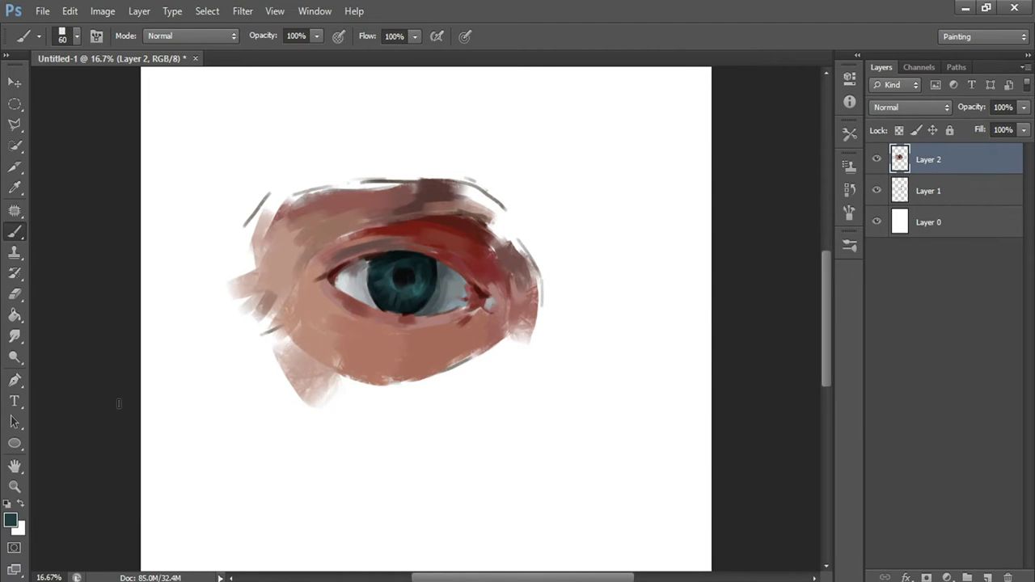
# Step: Pick a grey for the eye white and lighten a patch of the sclera
pyautogui.click(10, 519)
pyautogui.click(419, 323)
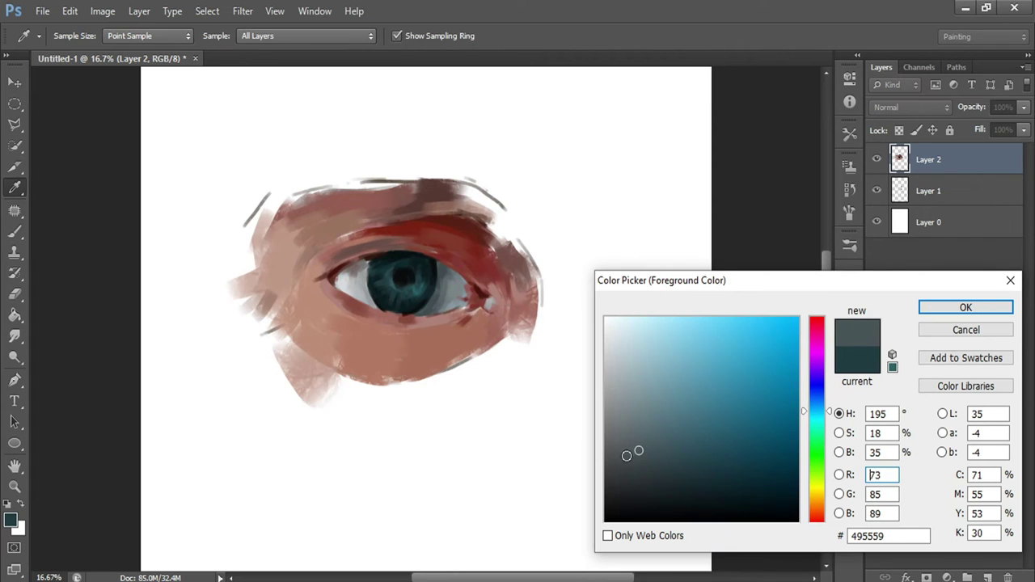
pyautogui.click(805, 509)
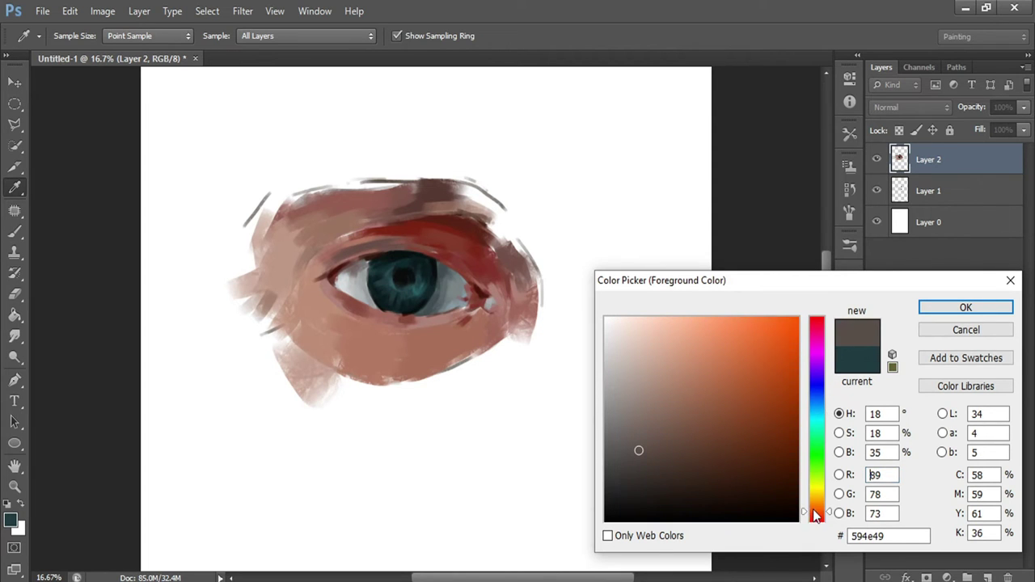
pyautogui.click(472, 250)
pyautogui.click(618, 431)
pyautogui.press('Return')
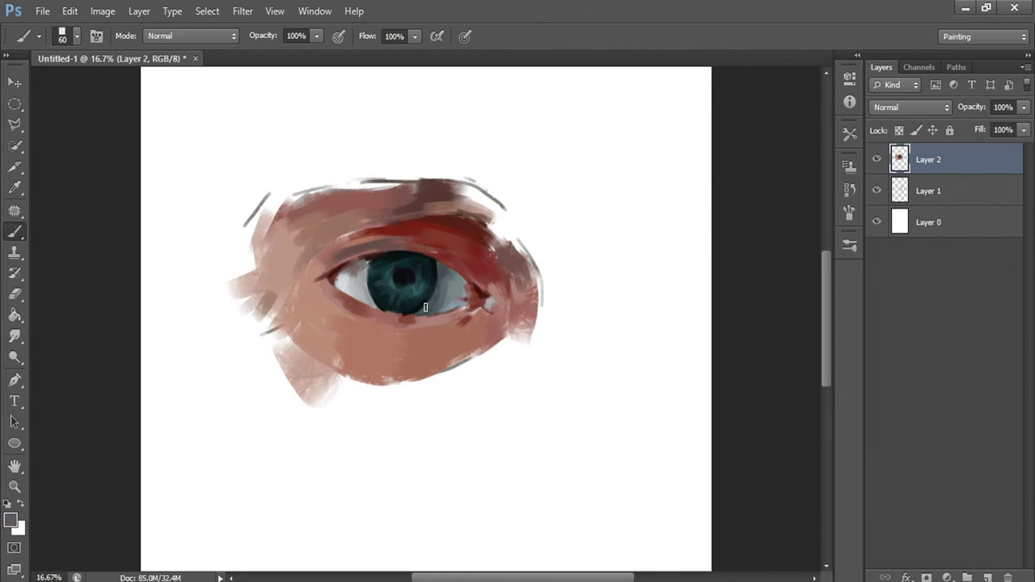
pyautogui.moveTo(446, 297); pyautogui.dragTo(447, 287)
# Step: Refine the foreground grey, settling on a lighter #cbd1d5
pyautogui.click(11, 520)
pyautogui.click(619, 423)
pyautogui.press('Return')
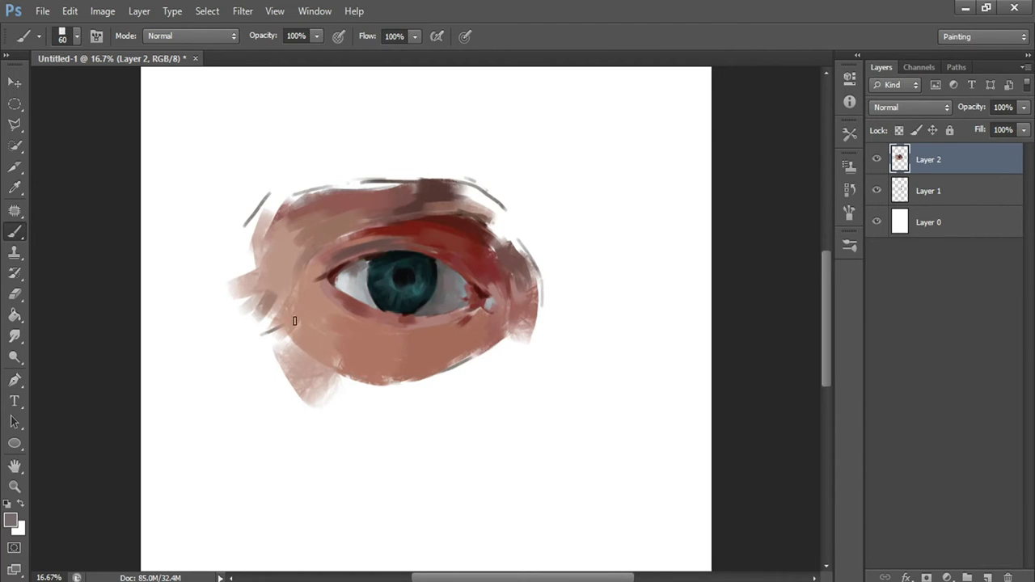
pyautogui.keyDown('alt'); pyautogui.click(382, 369); pyautogui.keyUp('alt')
pyautogui.click(10, 521)
pyautogui.moveTo(607, 370); pyautogui.dragTo(610, 383)
pyautogui.press('Return')
pyautogui.press('F12')
pyautogui.click(615, 352)
pyautogui.press('Return')
# Step: Pick a lighter grey and paint a small catchlight on the iris with a 50 brush
pyautogui.press('[')
pyautogui.press('[')
pyautogui.click(14, 521)
pyautogui.click(612, 337)
pyautogui.press('Return')
pyautogui.click(14, 521)
pyautogui.click(609, 353)
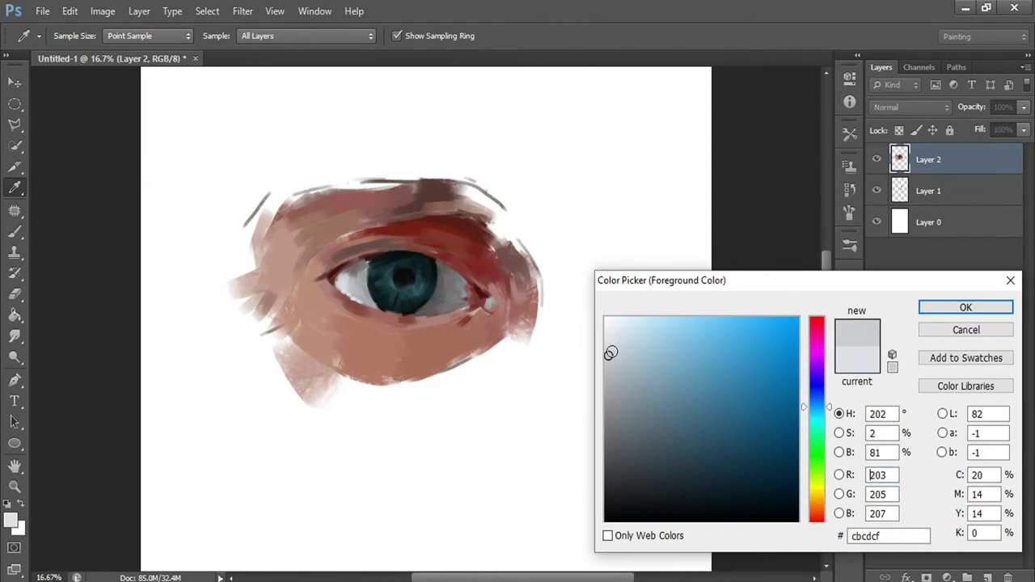
pyautogui.press('Return')
pyautogui.press('[')
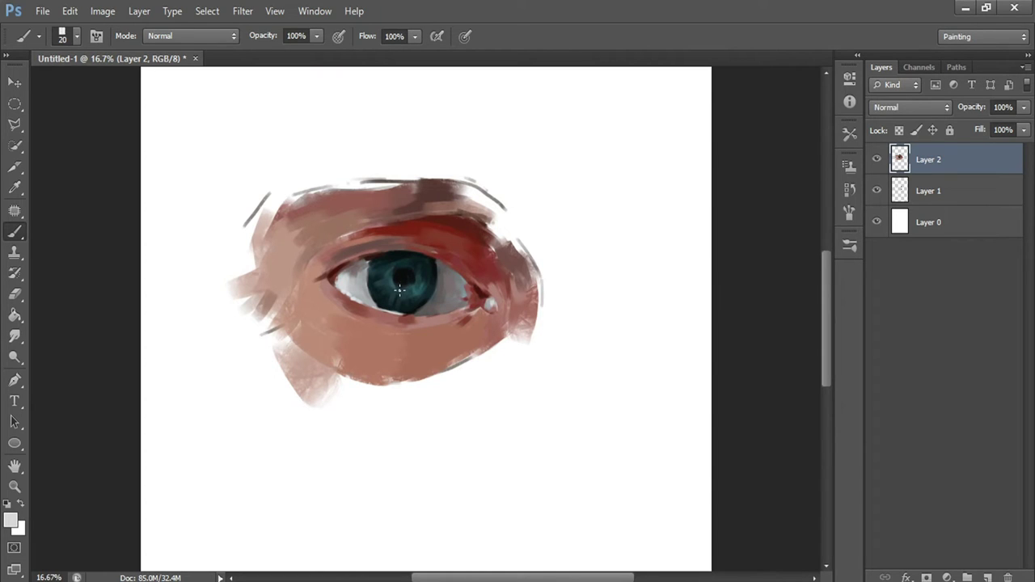
pyautogui.press(']')
pyautogui.moveTo(385, 270); pyautogui.dragTo(399, 270)
pyautogui.click(12, 519)
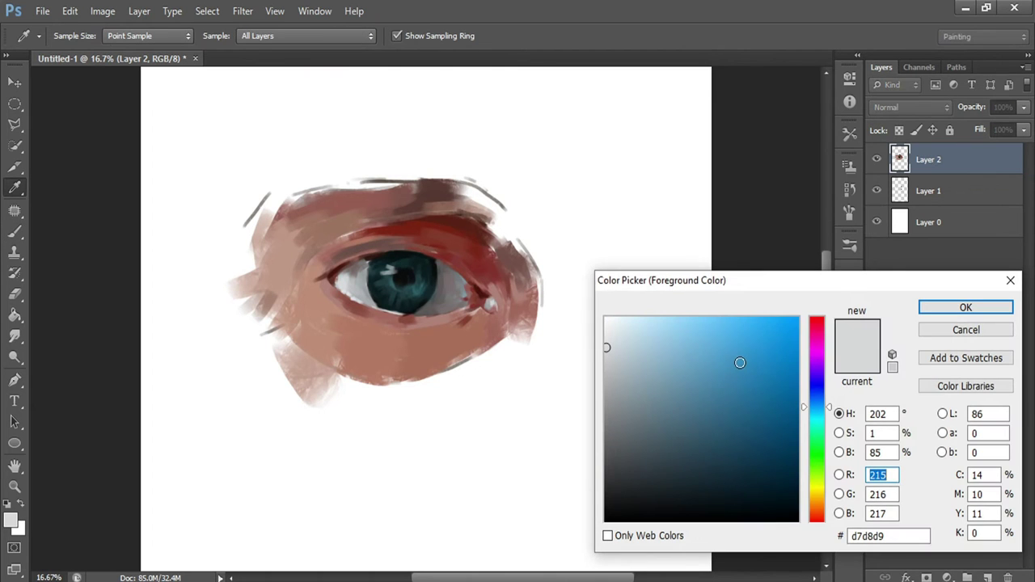
# Step: Sample the lid's dark red and darken the upper eyelid crease with a size-70 brush
pyautogui.click(482, 242)
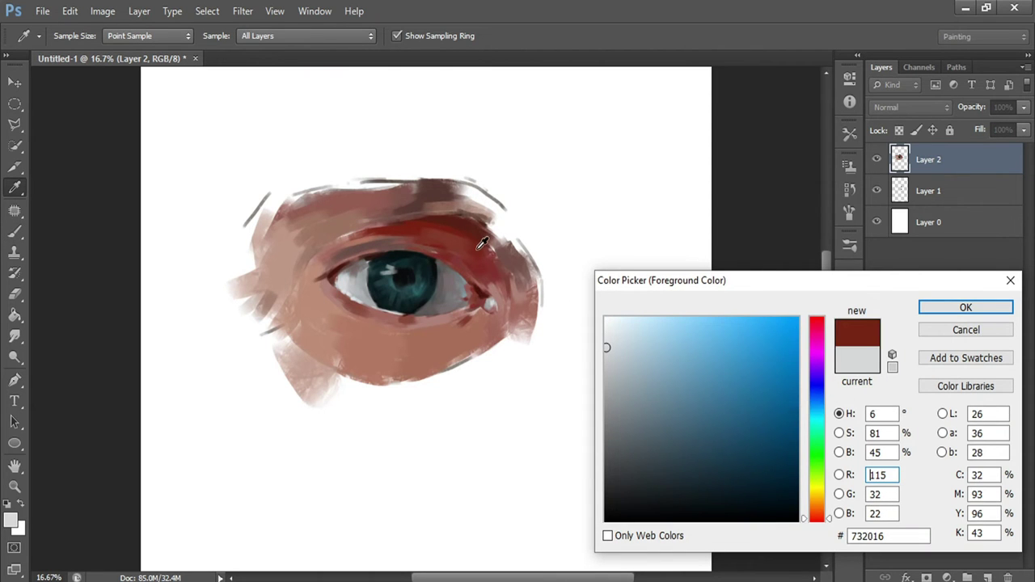
pyautogui.click(753, 449)
pyautogui.press('Return')
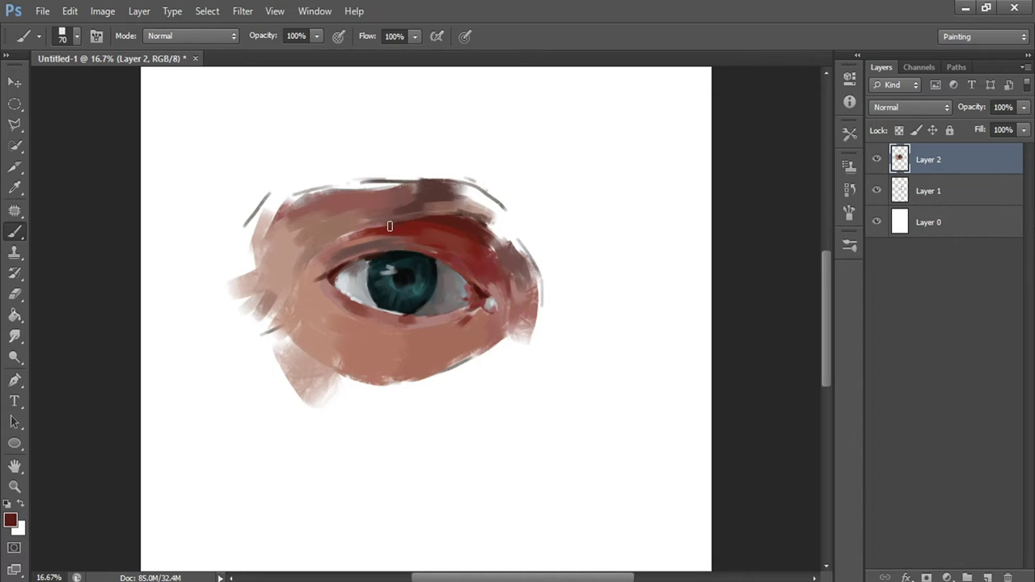
pyautogui.press(']')
pyautogui.press(']')
pyautogui.press(']')
pyautogui.press(']')
pyautogui.moveTo(443, 231); pyautogui.dragTo(469, 245)
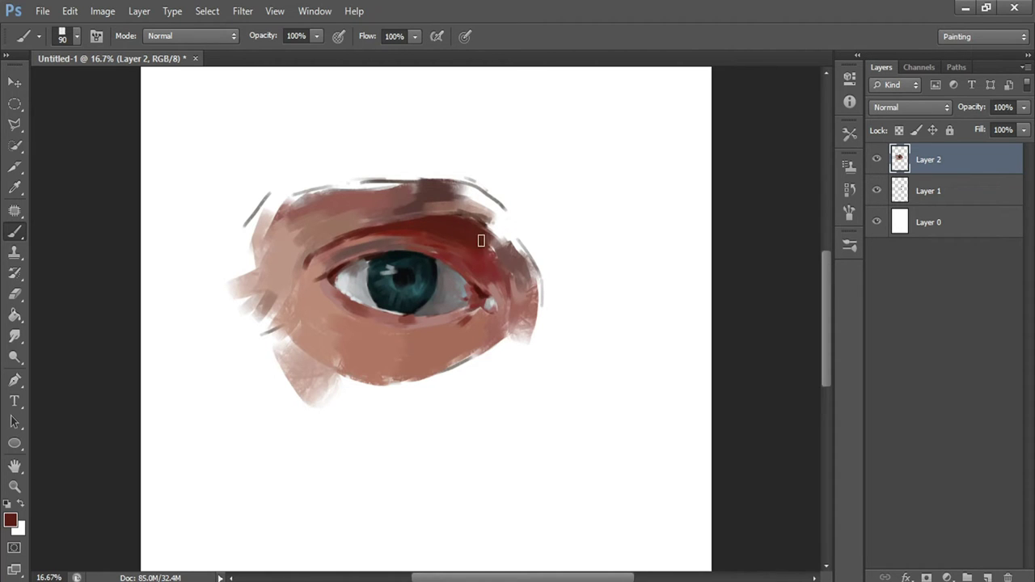
# Step: Paint a dark line along the upper eyelid with a size-60 brush
pyautogui.press('[')
pyautogui.press('[')
pyautogui.press('[')
pyautogui.click(11, 520)
pyautogui.press('Return')
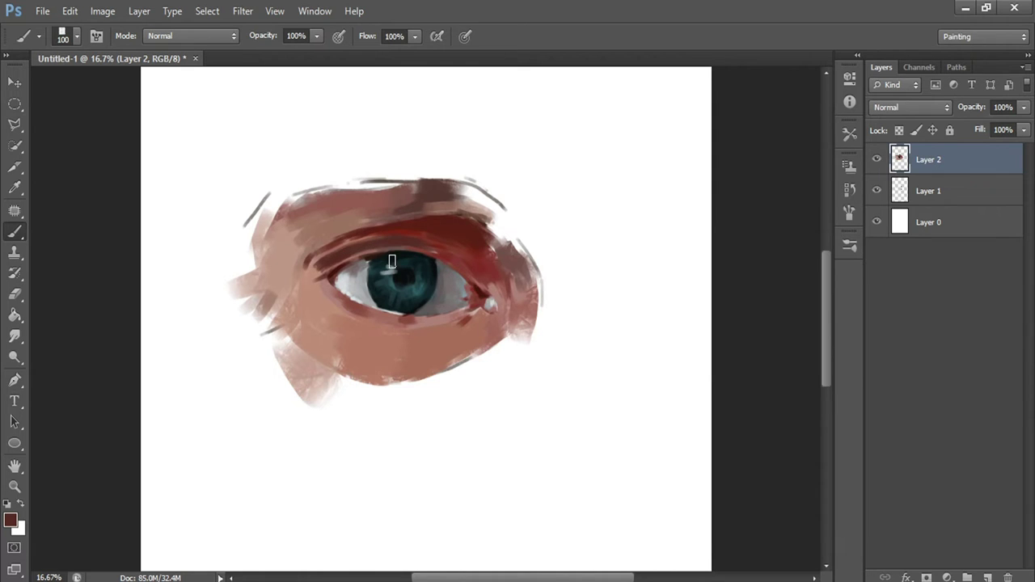
pyautogui.click(11, 519)
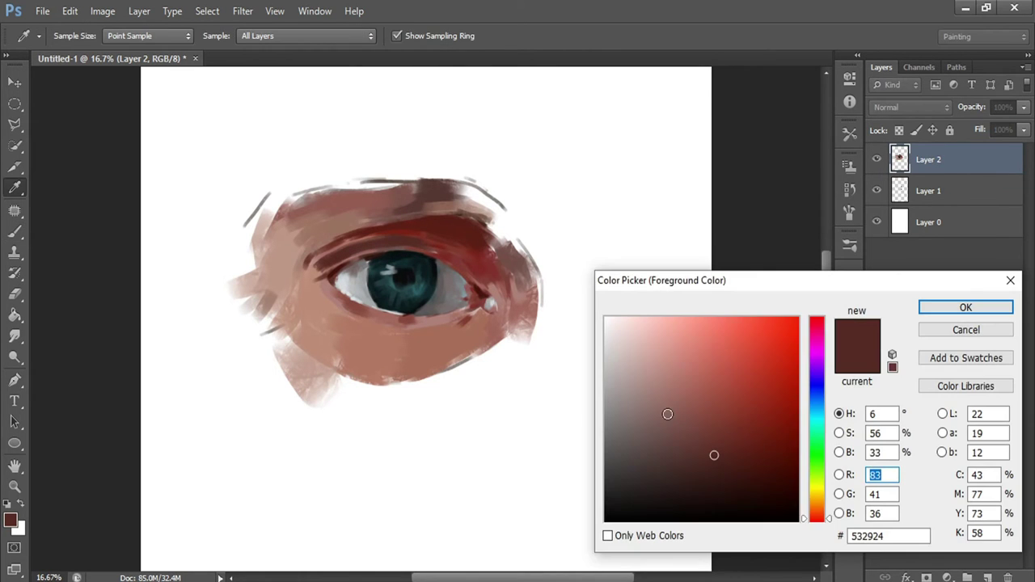
pyautogui.press('Return')
pyautogui.moveTo(360, 252); pyautogui.dragTo(400, 245)
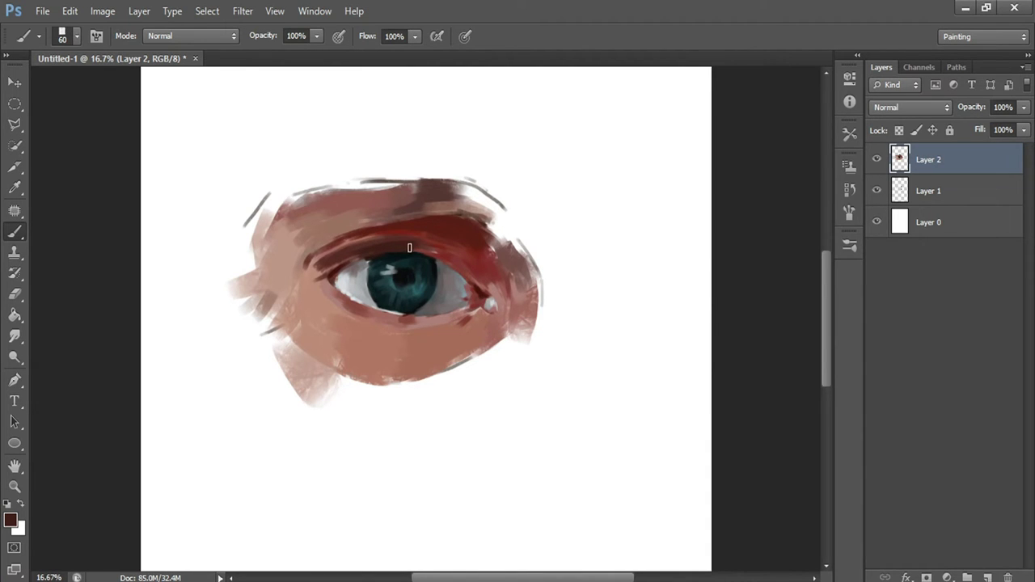
# Step: Pick a slightly darker colour and darken the red near the inner eye corner at brush size 50
pyautogui.click(20, 521)
pyautogui.click(696, 495)
pyautogui.press('Return')
pyautogui.press('[')
pyautogui.press('[')
pyautogui.moveTo(473, 281); pyautogui.dragTo(469, 290)
# Step: Choose a very dark brown as the painting colour and return to the Brush tool
pyautogui.click(11, 520)
pyautogui.click(645, 475)
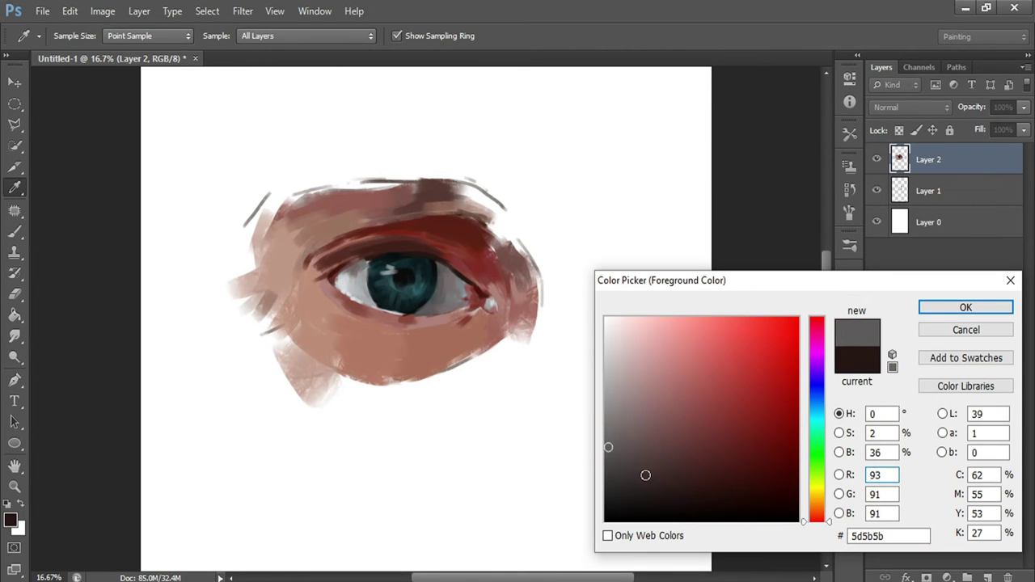
pyautogui.click(646, 471)
pyautogui.press('Return')
pyautogui.press('b')
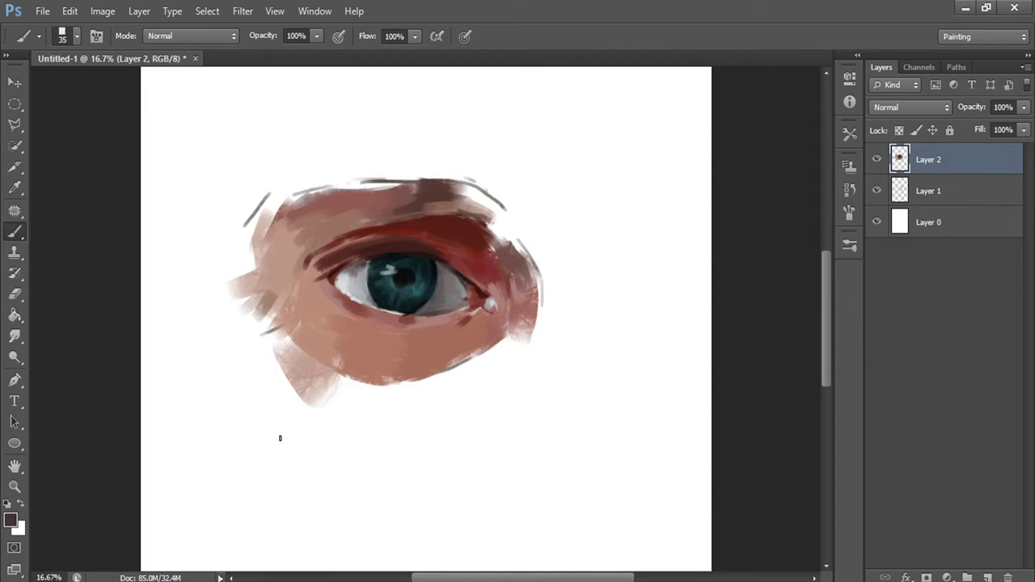
# Step: Add dark red #581c15 marks along the eyelid crease with a size-25 brush
pyautogui.click(10, 520)
pyautogui.click(751, 450)
pyautogui.press('Return')
pyautogui.press('[')
pyautogui.moveTo(392, 225); pyautogui.dragTo(411, 221)
# Step: Repaint the bright red upper eyelid crease dark maroon, enlarging the brush to 90
pyautogui.press(']')
pyautogui.moveTo(452, 229); pyautogui.dragTo(462, 224)
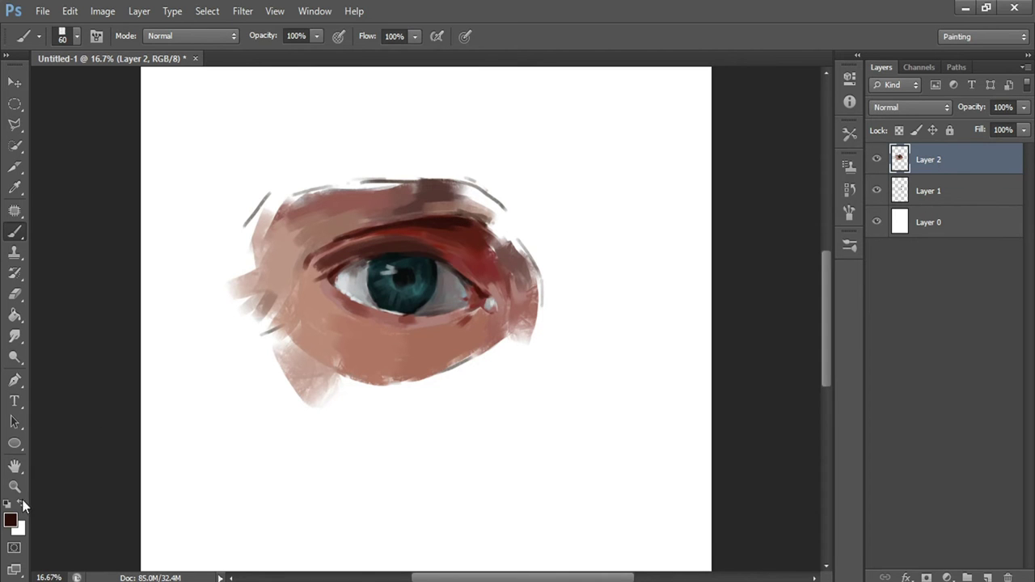
pyautogui.click(11, 519)
pyautogui.click(745, 476)
pyautogui.press('Return')
pyautogui.press(']')
pyautogui.press(']')
pyautogui.press(']')
pyautogui.moveTo(480, 248); pyautogui.dragTo(479, 248)
pyautogui.moveTo(458, 240); pyautogui.dragTo(497, 277)
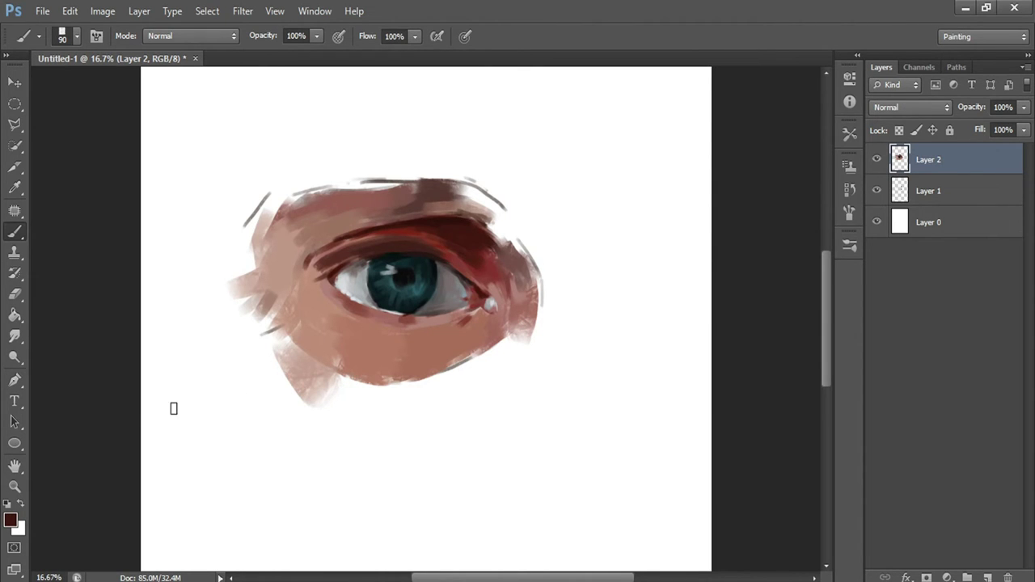
# Step: Sample a reddish-brown and darken the inner crease, lower lid, and both eye corners
pyautogui.click(10, 520)
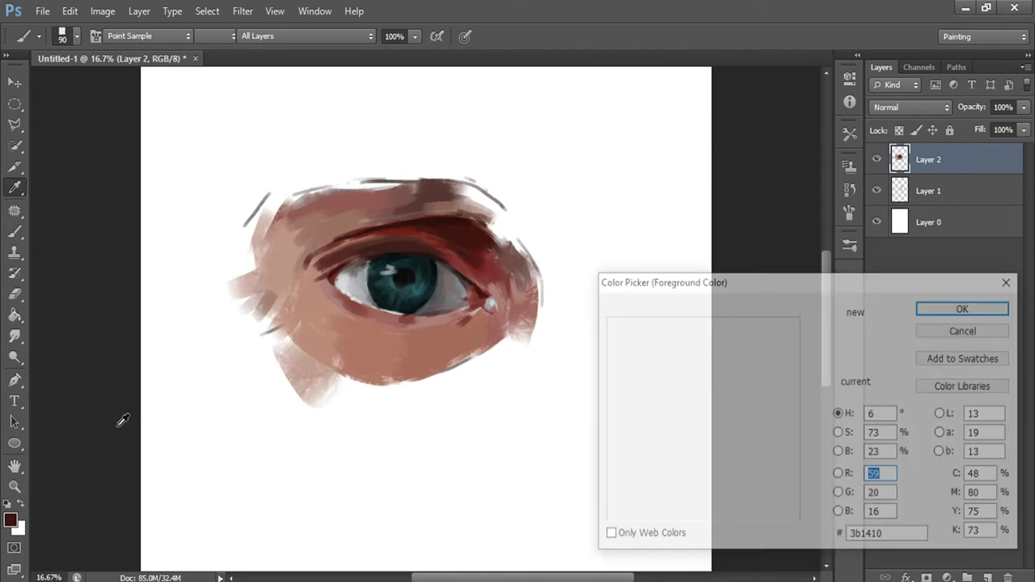
pyautogui.click(333, 261)
pyautogui.press('Return')
pyautogui.moveTo(332, 287); pyautogui.dragTo(291, 299)
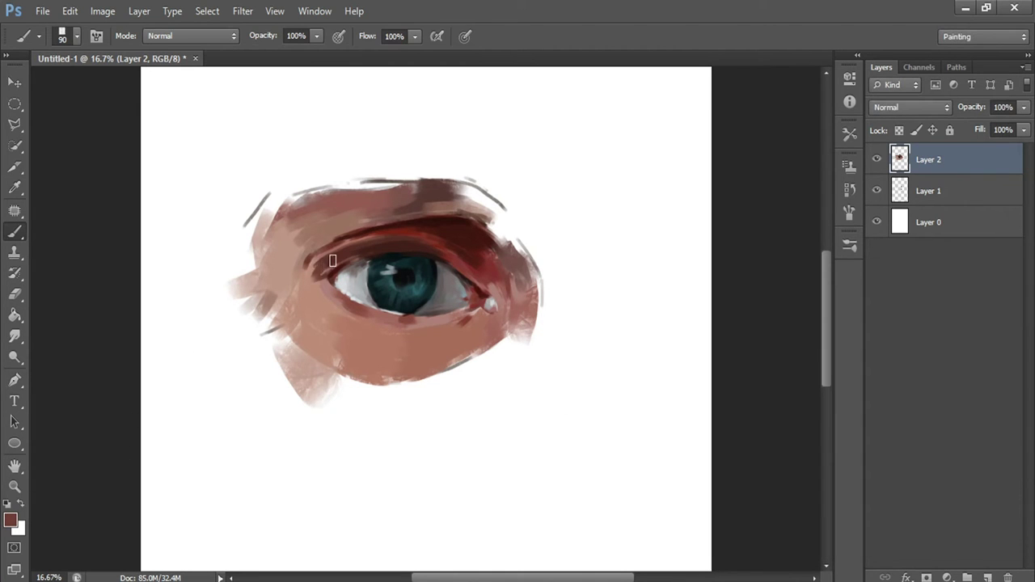
pyautogui.moveTo(321, 267)
pyautogui.mouseDown()
pyautogui.moveTo(316, 256)
pyautogui.moveTo(359, 241)
pyautogui.mouseUp()
pyautogui.moveTo(372, 331); pyautogui.dragTo(419, 336)
pyautogui.moveTo(315, 268); pyautogui.dragTo(308, 283)
pyautogui.moveTo(511, 282); pyautogui.dragTo(521, 306)
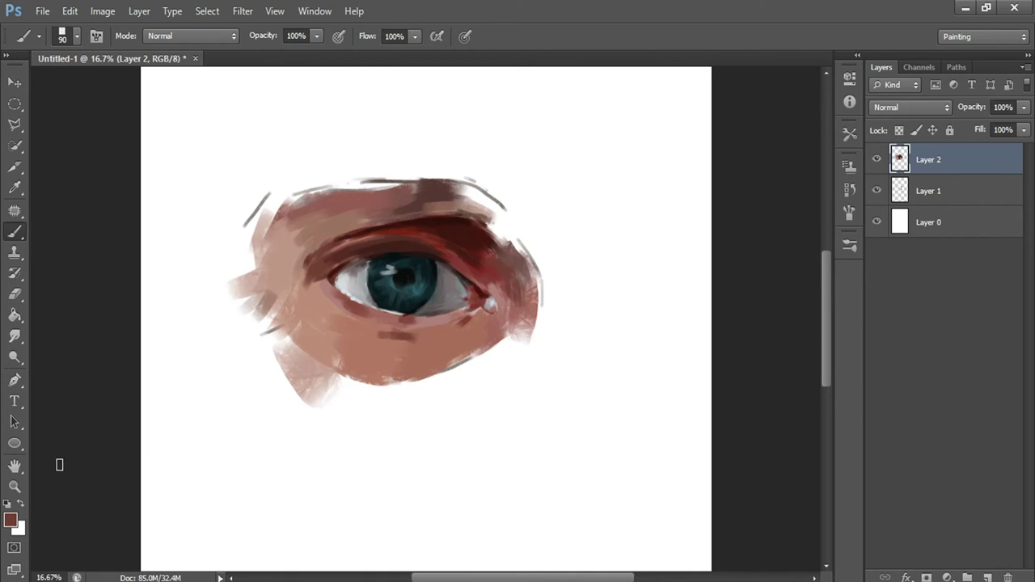
# Step: Shade the skin under the lower lid in darker brown with a size-175 brush
pyautogui.click(10, 519)
pyautogui.click(698, 442)
pyautogui.press('Return')
pyautogui.press(']')
pyautogui.moveTo(380, 331); pyautogui.dragTo(340, 312)
# Step: Set the painting colour to a warm brown around #7d5c4a
pyautogui.click(10, 520)
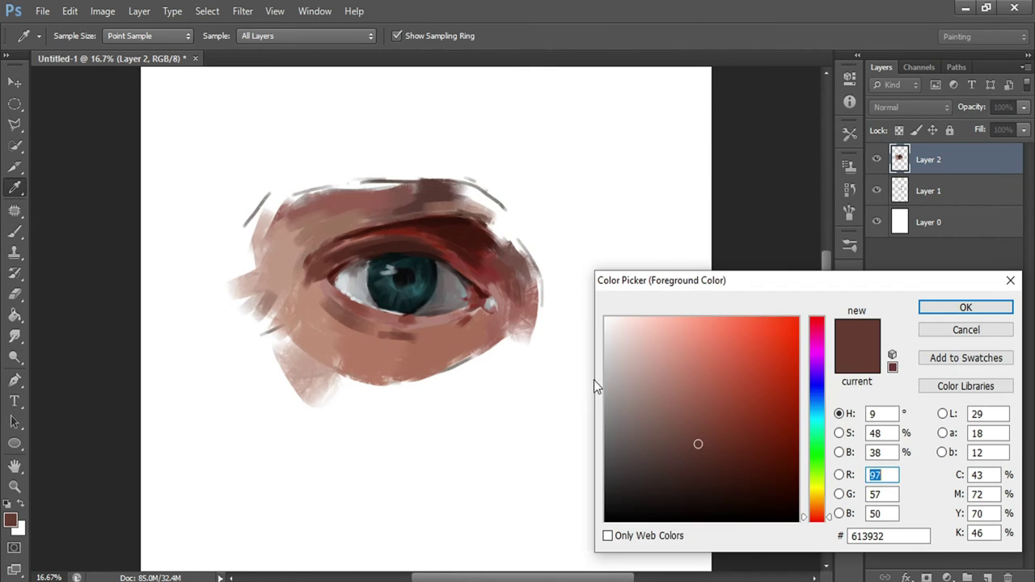
pyautogui.moveTo(819, 515); pyautogui.dragTo(819, 510)
pyautogui.click(684, 421)
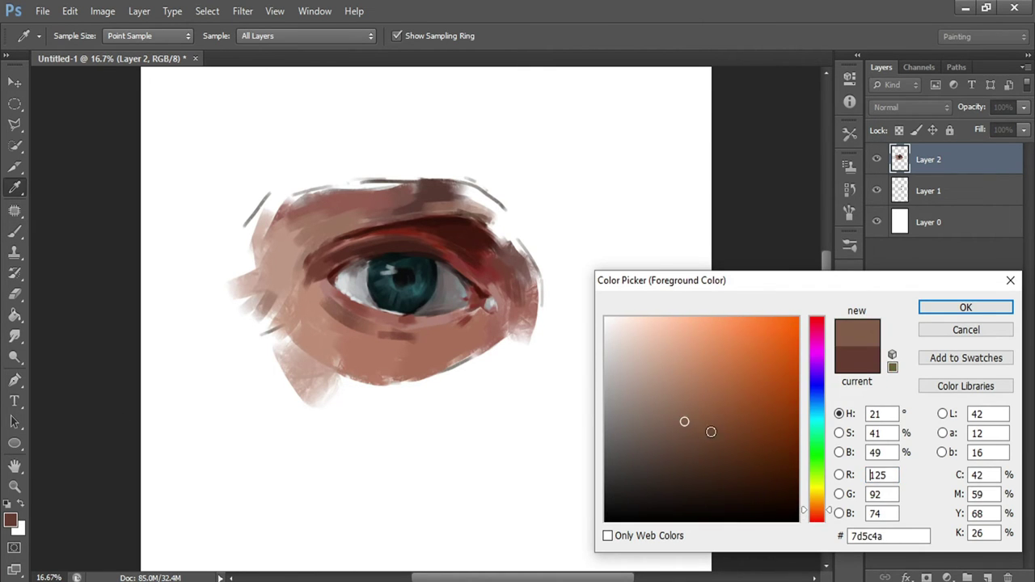
pyautogui.click(663, 420)
pyautogui.press('Return')
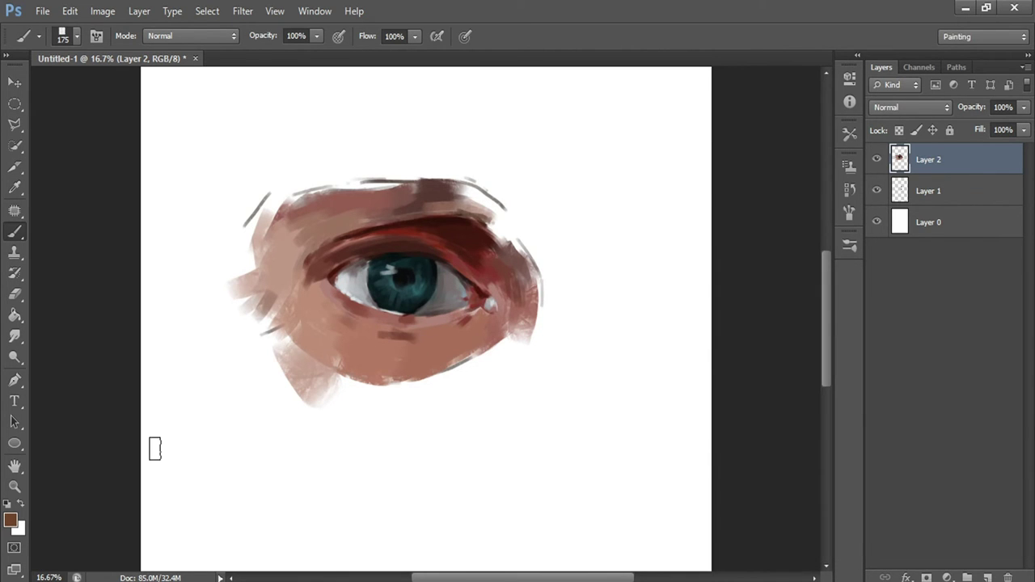
# Step: Sample the lighter skin tone as the painting colour and shrink the brush to 125
pyautogui.click(11, 520)
pyautogui.click(352, 330)
pyautogui.click(702, 400)
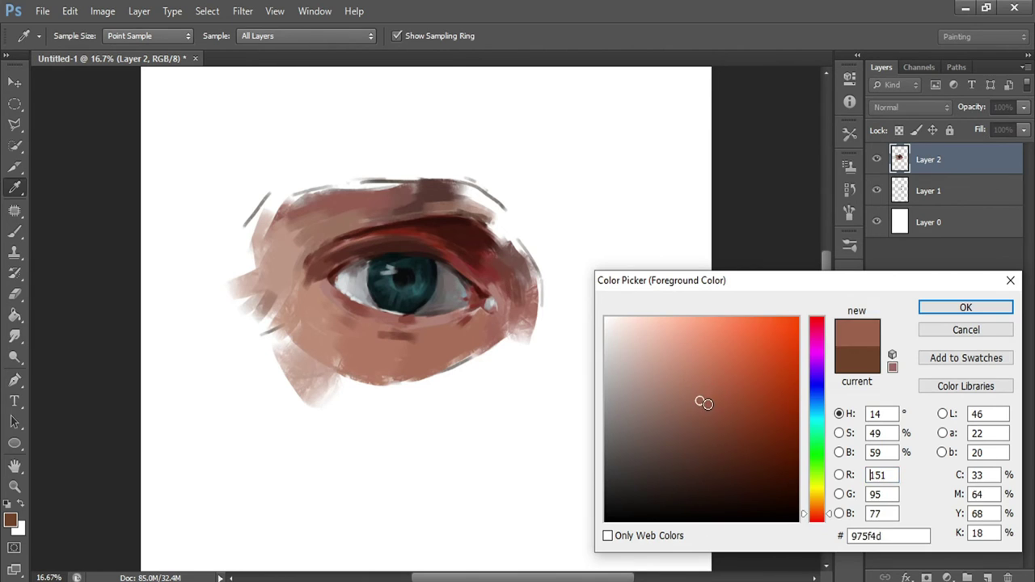
pyautogui.press('Return')
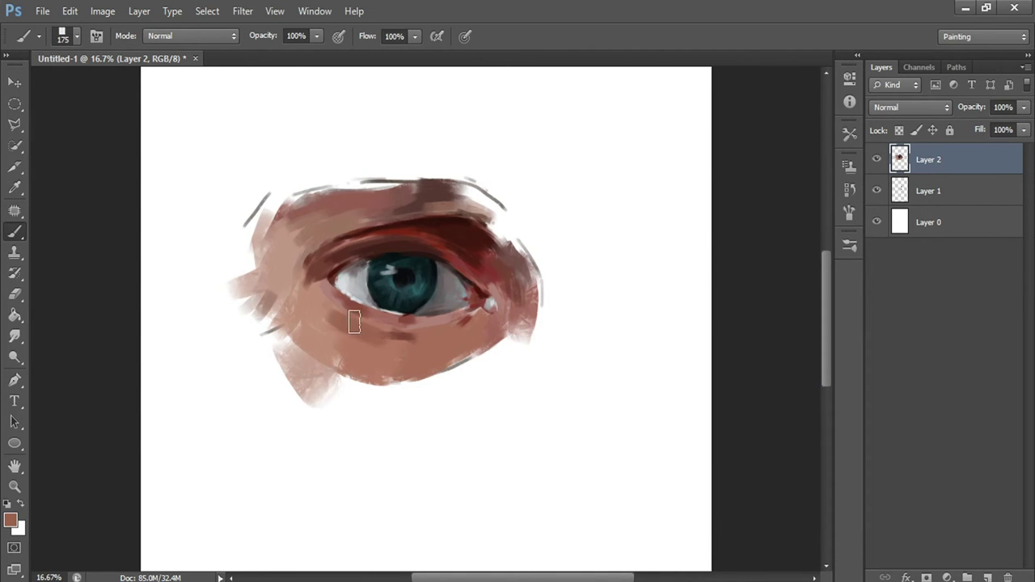
pyautogui.press('[')
pyautogui.press('[')
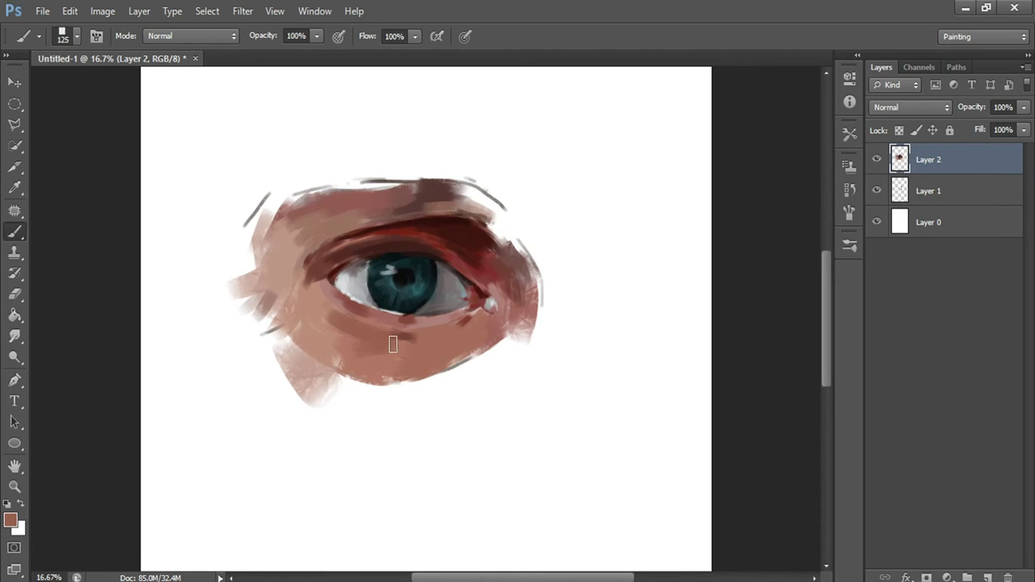
pyautogui.click(10, 520)
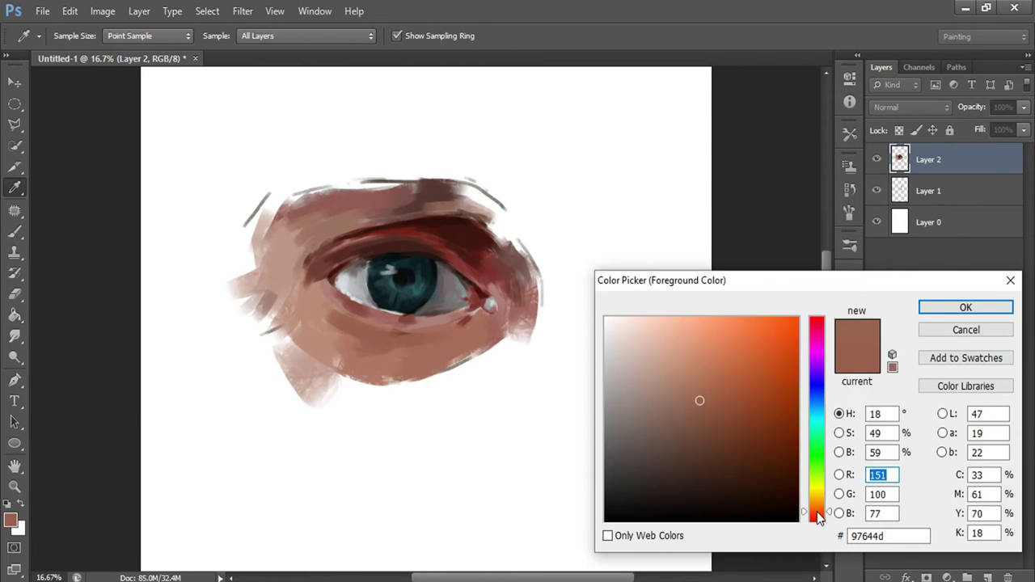
pyautogui.press('Return')
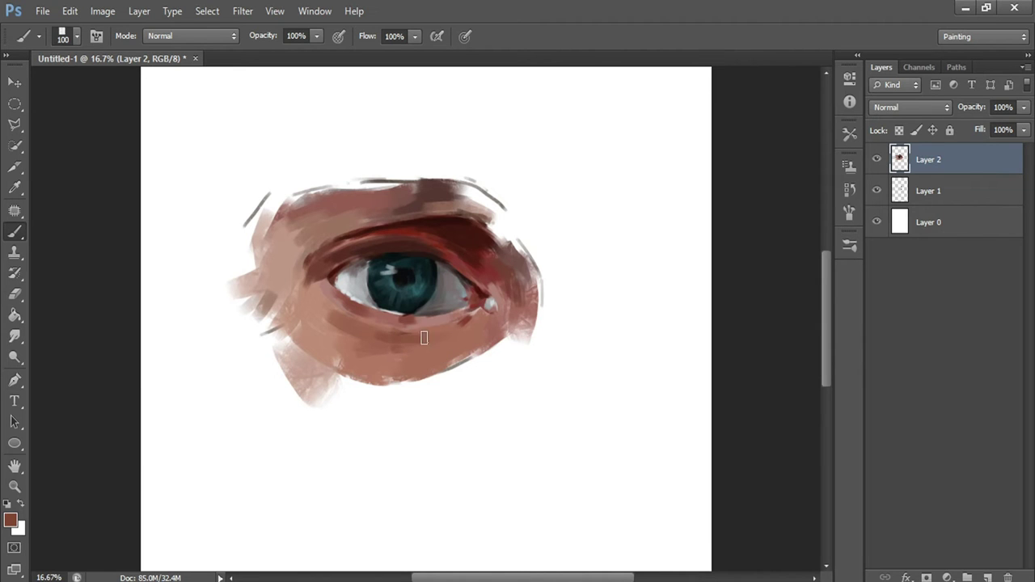
# Step: Dab darker red into the outer eye corner and under the lower eyelid
pyautogui.click(11, 520)
pyautogui.click(755, 464)
pyautogui.press('Return')
pyautogui.press('[')
pyautogui.moveTo(510, 291); pyautogui.dragTo(506, 280)
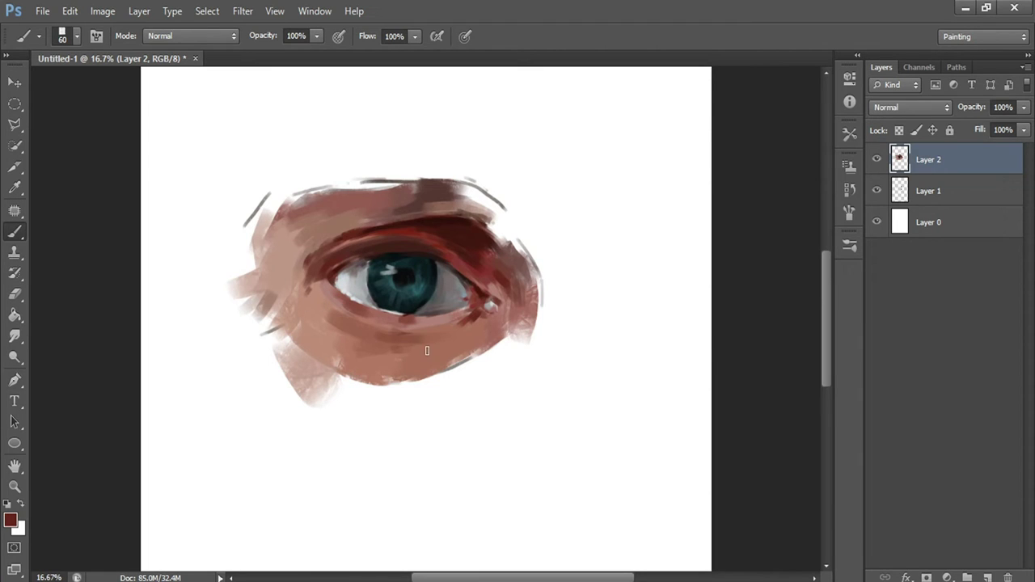
pyautogui.moveTo(407, 330); pyautogui.dragTo(418, 338)
# Step: Paint darker red-brown down the right side of the upper lid
pyautogui.click(10, 520)
pyautogui.click(744, 455)
pyautogui.click(933, 304)
pyautogui.press(']')
pyautogui.press(']')
pyautogui.press(']')
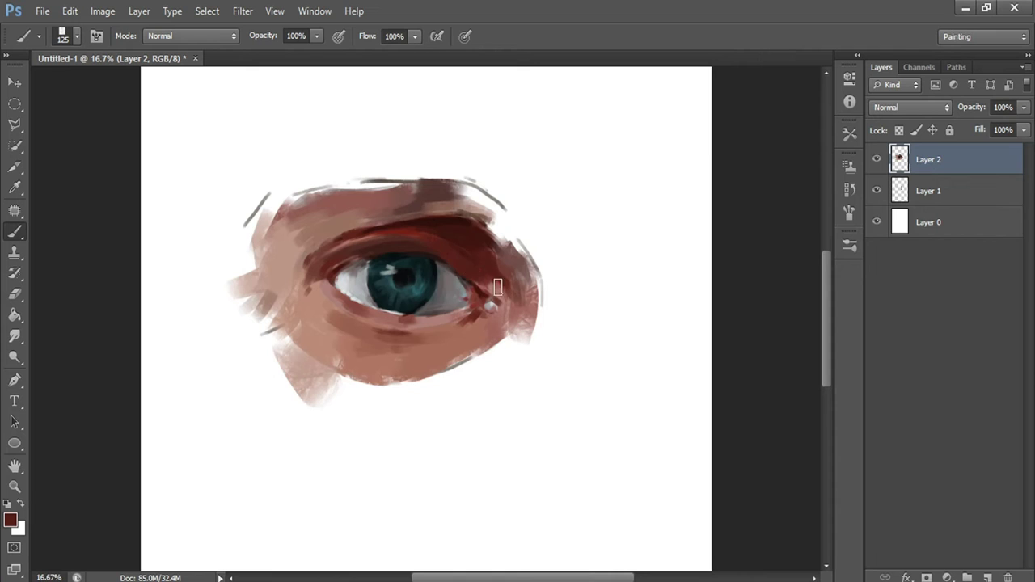
pyautogui.press('[')
pyautogui.press('[')
pyautogui.press('[')
pyautogui.click(10, 521)
pyautogui.click(709, 439)
pyautogui.click(938, 305)
pyautogui.moveTo(479, 230)
pyautogui.mouseDown()
pyautogui.moveTo(517, 256)
pyautogui.moveTo(529, 301)
pyautogui.mouseUp()
# Step: Darken the upper eyelid with a darker brown stroke
pyautogui.click(11, 523)
pyautogui.click(704, 432)
pyautogui.click(935, 305)
pyautogui.moveTo(487, 237); pyautogui.dragTo(498, 247)
# Step: Paint a near-black line along the upper eyelid crease, then pick dark reddish-brown #3b1f1c
pyautogui.click(10, 521)
pyautogui.click(665, 501)
pyautogui.press('Return')
pyautogui.moveTo(377, 229)
pyautogui.mouseDown()
pyautogui.moveTo(472, 220)
pyautogui.moveTo(531, 253)
pyautogui.mouseUp()
pyautogui.press(']')
pyautogui.click(11, 521)
pyautogui.click(704, 474)
pyautogui.press('Return')
# Step: Sample a warm skin tone and paint it along the lower lid with a size-200 brush
pyautogui.click(7, 523)
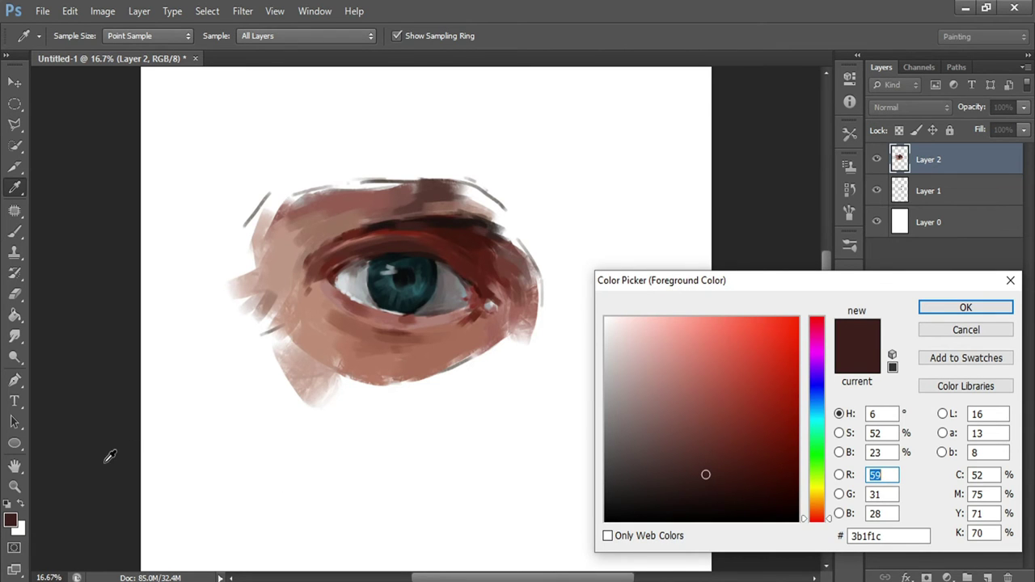
pyautogui.click(323, 266)
pyautogui.press('Return')
pyautogui.press(']')
pyautogui.press(']')
pyautogui.press(']')
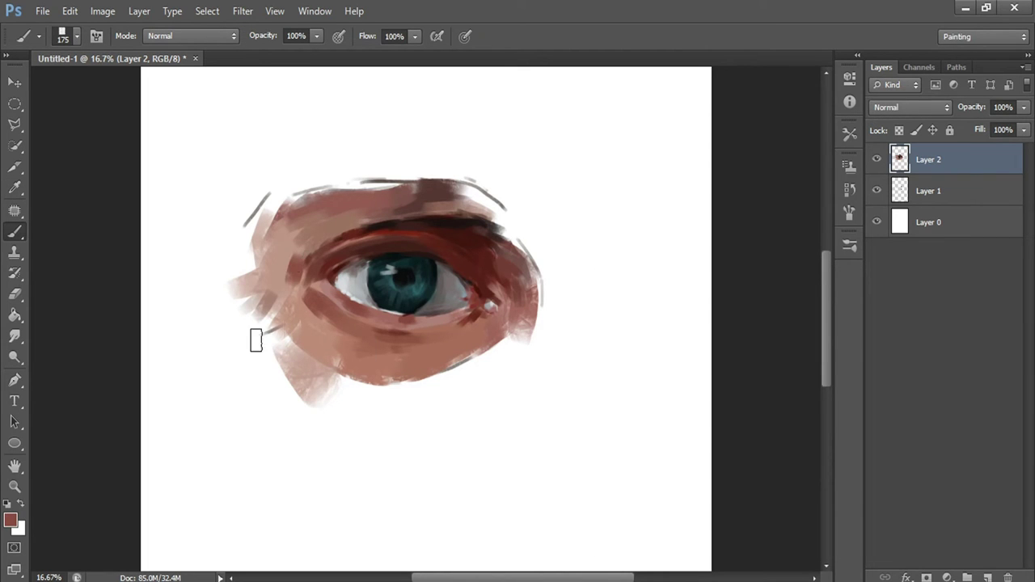
pyautogui.press(']')
pyautogui.moveTo(382, 343)
pyautogui.mouseDown()
pyautogui.moveTo(436, 372)
pyautogui.moveTo(490, 335)
pyautogui.mouseUp()
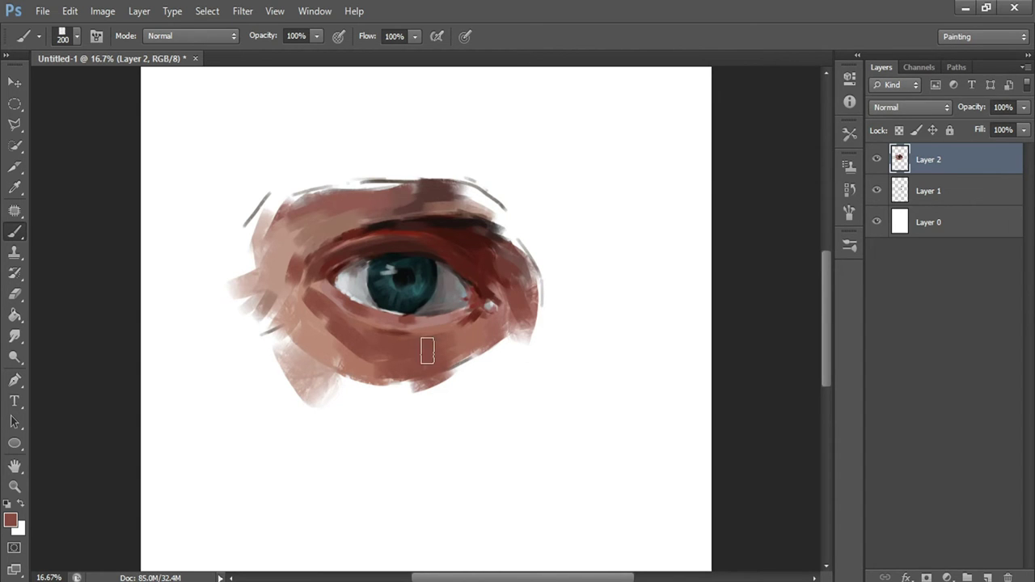
# Step: Paint darker red strokes below the lower lid
pyautogui.click(11, 524)
pyautogui.click(716, 434)
pyautogui.press('Return')
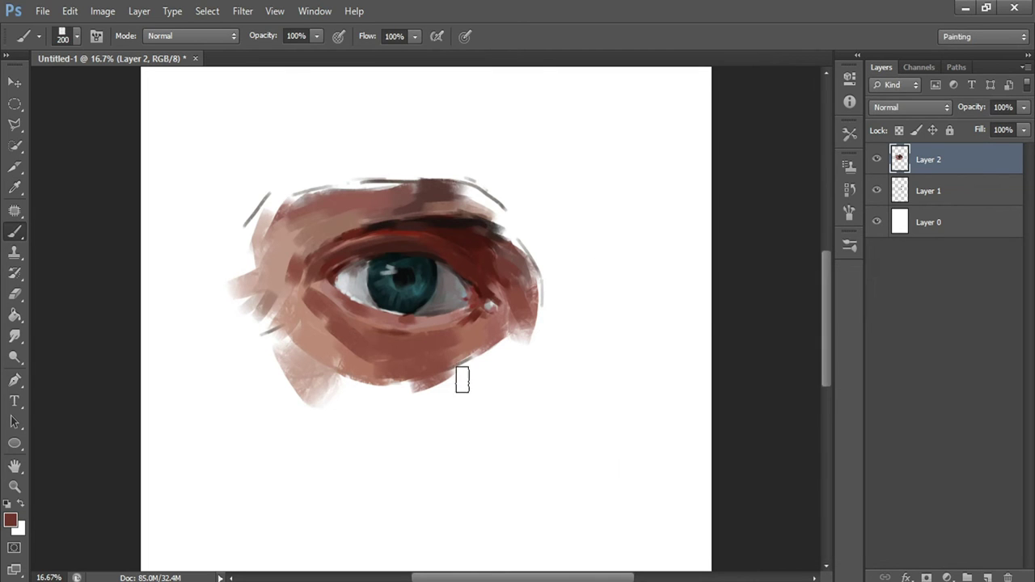
pyautogui.moveTo(409, 349); pyautogui.dragTo(388, 370)
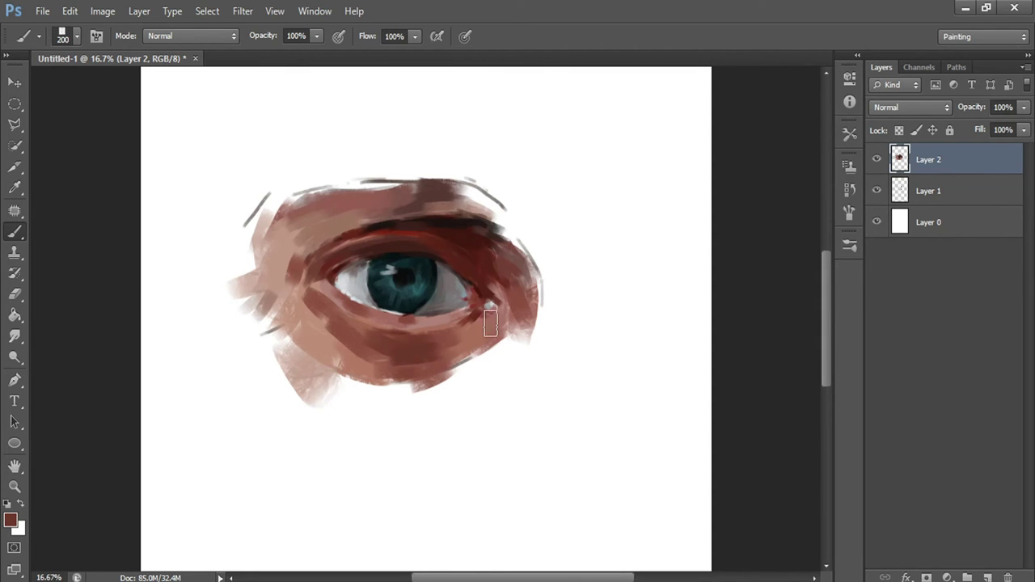
pyautogui.press('[')
pyautogui.press('[')
pyautogui.press('[')
pyautogui.press('[')
pyautogui.press('[')
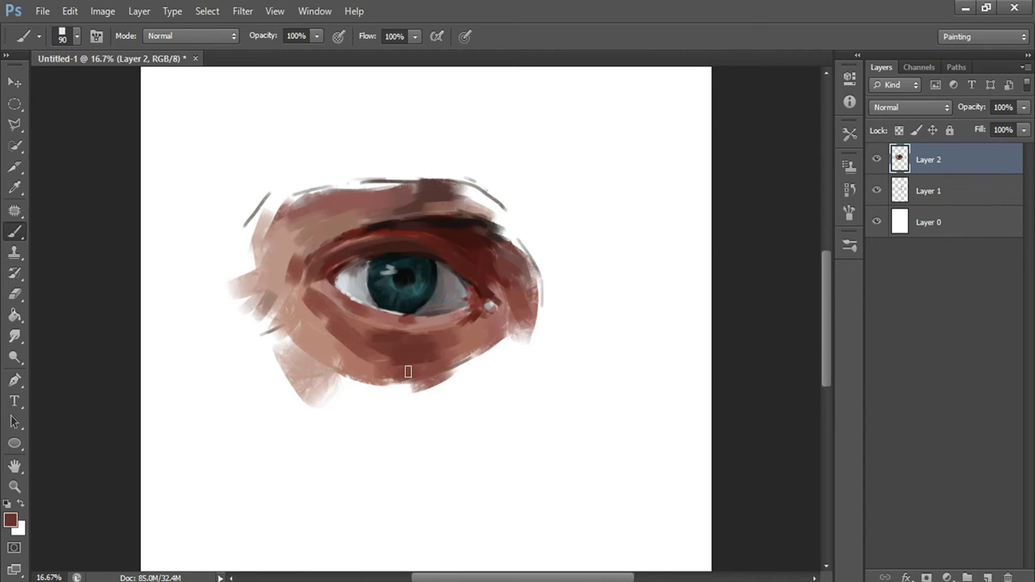
# Step: Choose a darker brown as the painting colour
pyautogui.click(11, 520)
pyautogui.click(738, 444)
pyautogui.click(998, 305)
pyautogui.press(']')
pyautogui.press(']')
pyautogui.click(11, 520)
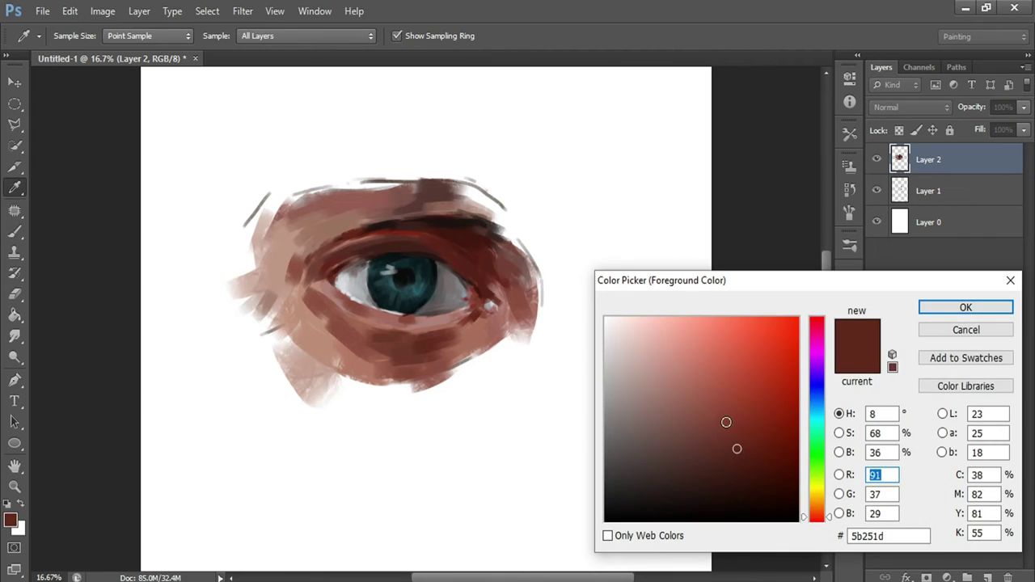
pyautogui.press('Return')
# Step: Darken the skin right of the lower eyelid with a smaller brush
pyautogui.press('[')
pyautogui.press('[')
pyautogui.click(10, 520)
pyautogui.press('Return')
pyautogui.press('[')
pyautogui.press('[')
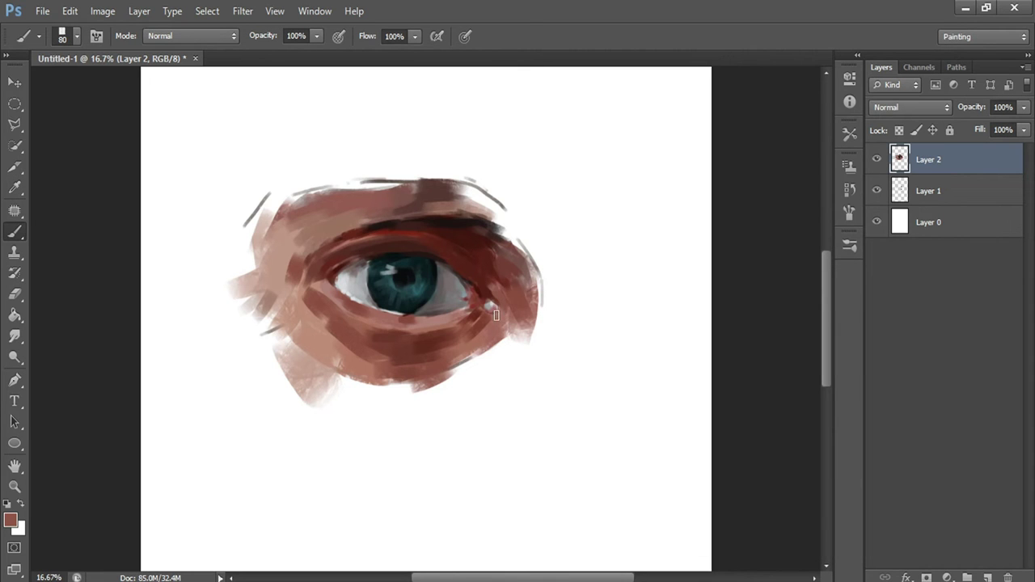
pyautogui.moveTo(493, 312); pyautogui.dragTo(489, 354)
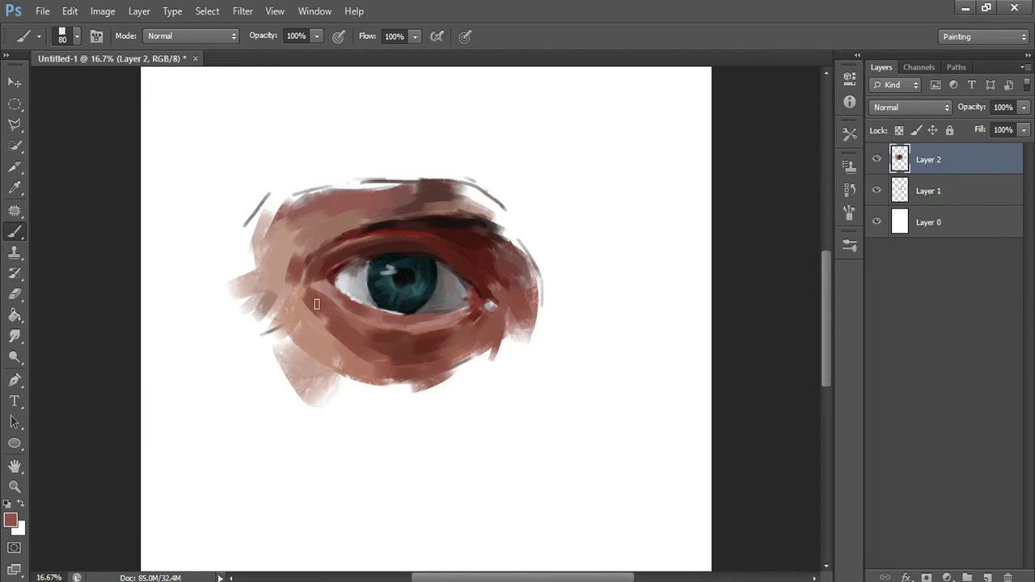
# Step: Pick a darker red-brown, then a deep red-brown #4f160c as the painting colour
pyautogui.click(10, 519)
pyautogui.click(640, 397)
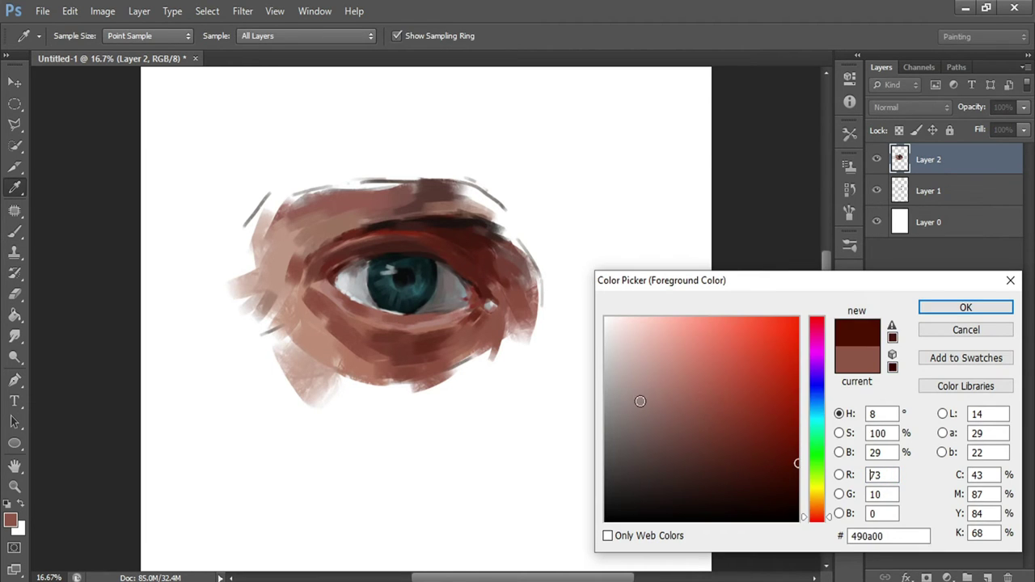
pyautogui.press('Return')
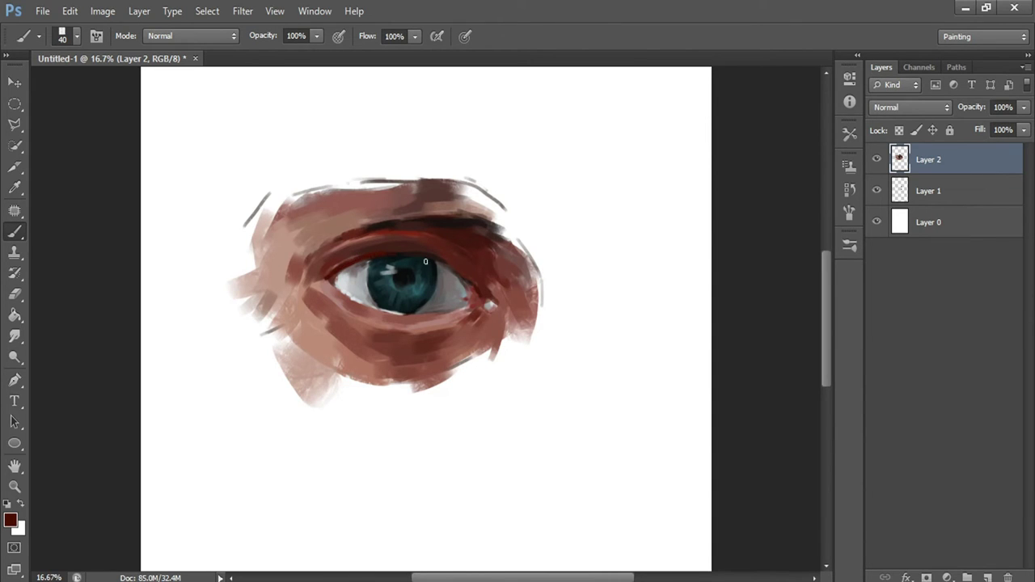
pyautogui.click(10, 520)
pyautogui.click(782, 492)
pyautogui.press('Return')
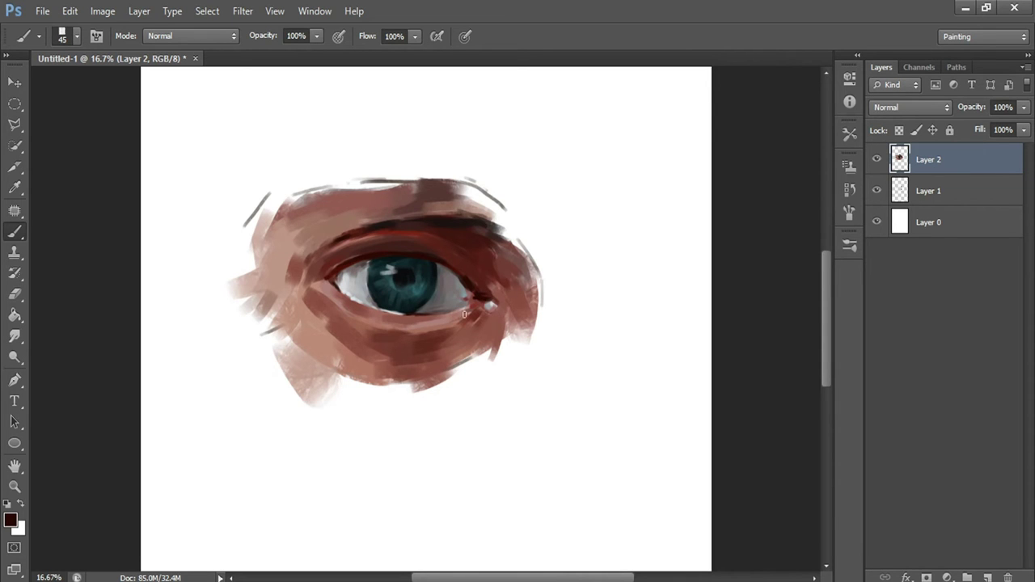
pyautogui.click(5, 518)
# Step: Darken the inner and outer eye corners with a very dark red-brown and a larger brush
pyautogui.click(767, 458)
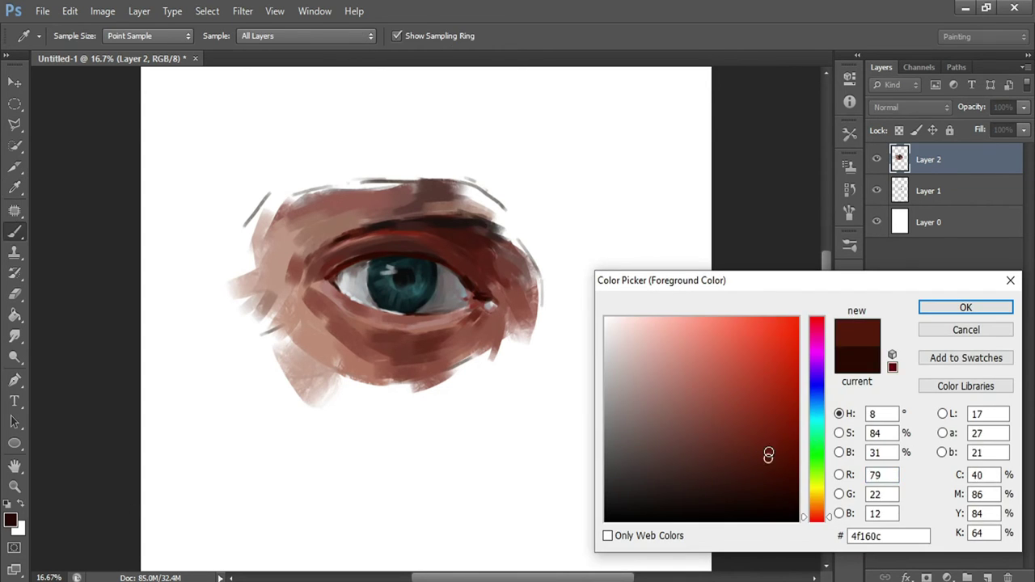
pyautogui.press('Return')
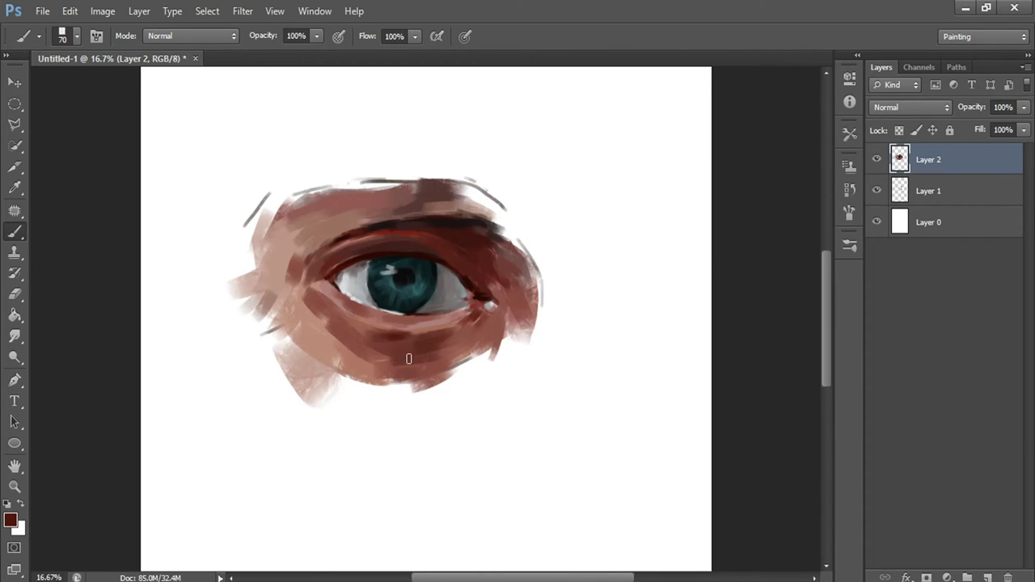
pyautogui.click(10, 520)
pyautogui.click(720, 455)
pyautogui.press('Return')
pyautogui.press(']')
pyautogui.press(']')
pyautogui.press(']')
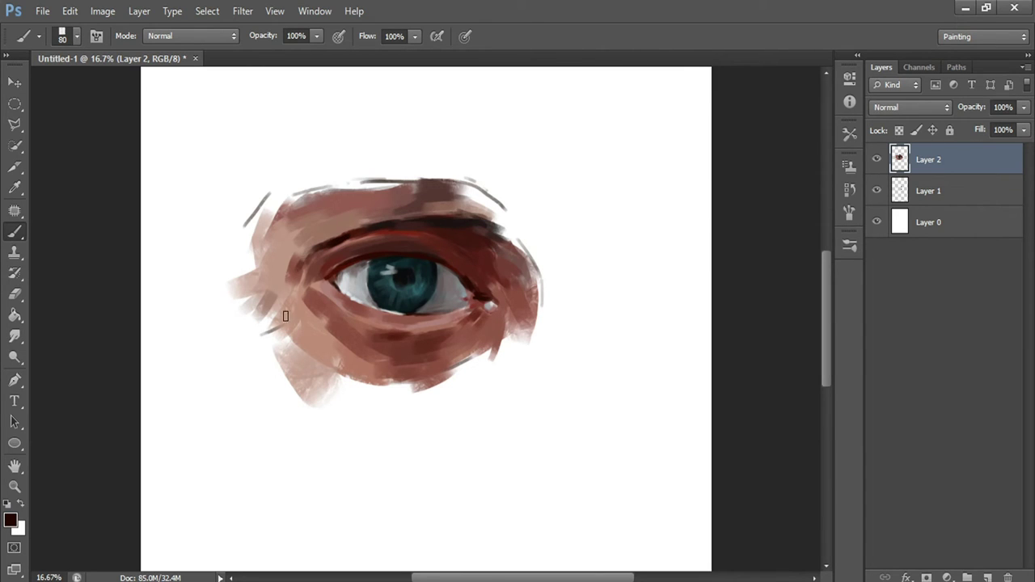
pyautogui.moveTo(304, 262); pyautogui.dragTo(293, 289)
pyautogui.moveTo(491, 271); pyautogui.dragTo(509, 294)
# Step: Paint a very dark brown stroke across the brow area, then shrink the brush slightly
pyautogui.keyDown('alt'); pyautogui.click(387, 314); pyautogui.keyUp('alt')
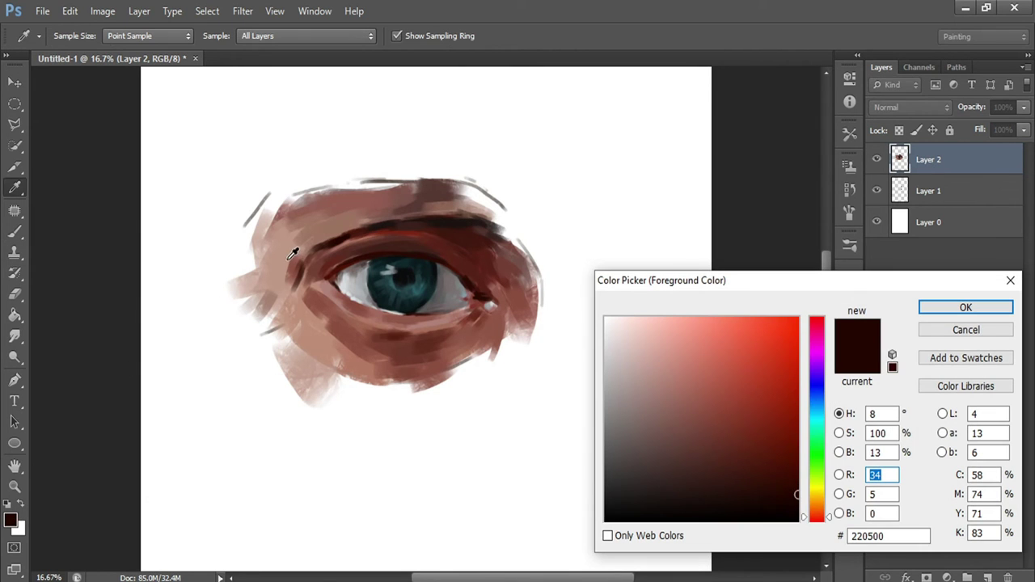
pyautogui.click(419, 203)
pyautogui.click(707, 484)
pyautogui.press('Return')
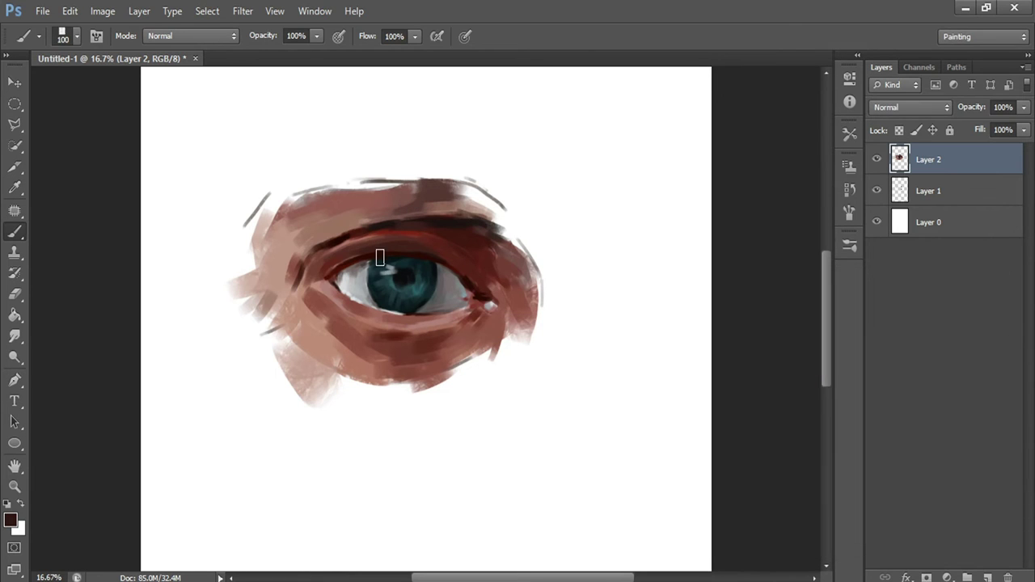
pyautogui.moveTo(415, 208)
pyautogui.mouseDown()
pyautogui.moveTo(430, 189)
pyautogui.moveTo(422, 219)
pyautogui.moveTo(472, 206)
pyautogui.moveTo(495, 220)
pyautogui.mouseUp()
pyautogui.press('[')
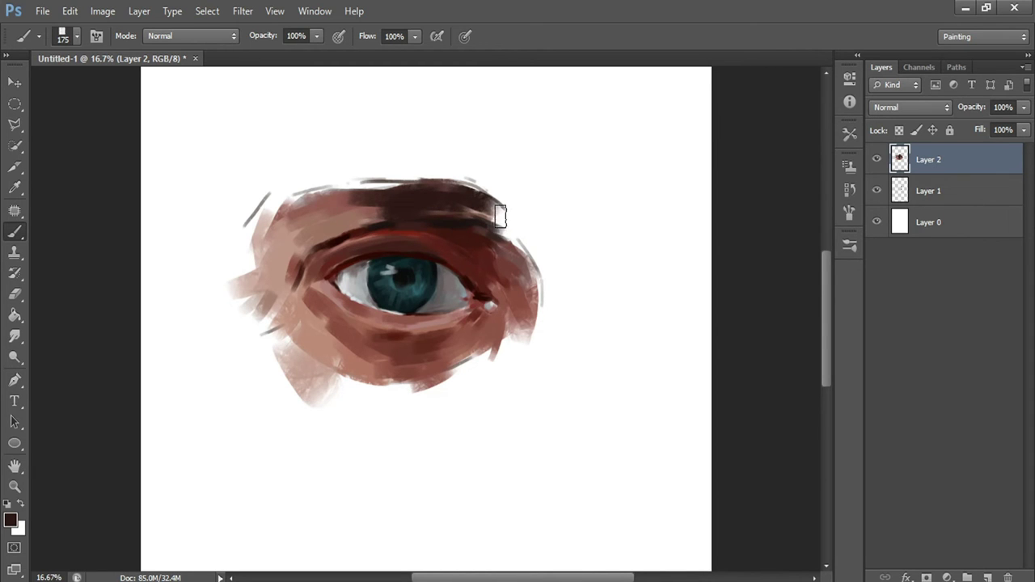
# Step: Switch to a warmer dark brown and add strokes along the brow and above the outer corner
pyautogui.click(10, 520)
pyautogui.moveTo(818, 517); pyautogui.dragTo(819, 511)
pyautogui.click(705, 462)
pyautogui.press('Return')
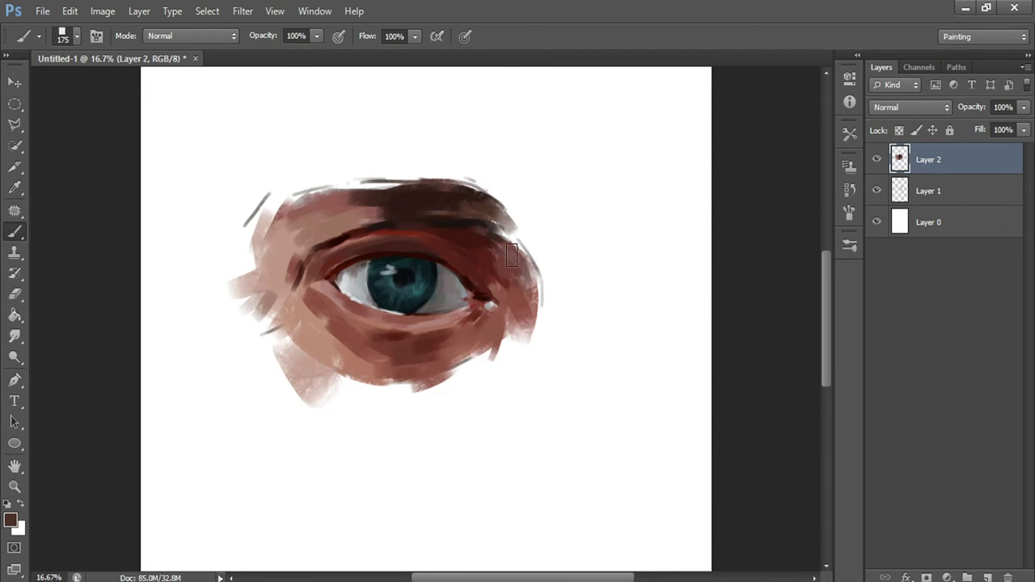
pyautogui.moveTo(493, 210); pyautogui.dragTo(517, 253)
pyautogui.press('[')
pyautogui.moveTo(392, 200); pyautogui.dragTo(328, 196)
pyautogui.moveTo(400, 189)
pyautogui.mouseDown()
pyautogui.moveTo(327, 220)
pyautogui.moveTo(380, 226)
pyautogui.mouseUp()
# Step: Change the foreground colour to a darker brown
pyautogui.click(13, 519)
pyautogui.click(710, 482)
pyautogui.press('Return')
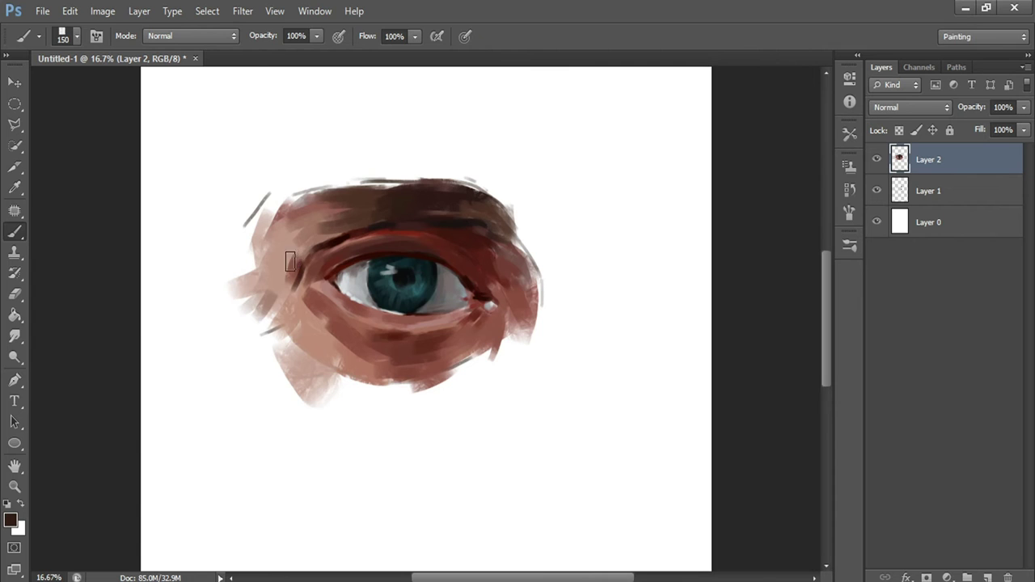
pyautogui.click(12, 520)
# Step: Try a lighter warm brown, then a redder brown, and enlarge the brush to 250
pyautogui.click(710, 459)
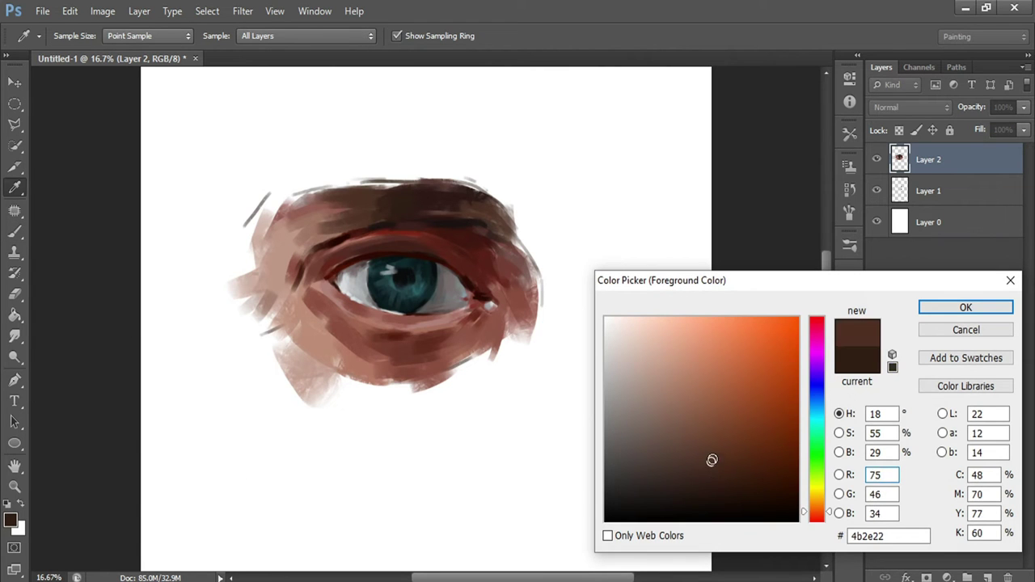
pyautogui.press('Return')
pyautogui.press('b')
pyautogui.click(15, 520)
pyautogui.click(711, 429)
pyautogui.press('Return')
pyautogui.press(']')
pyautogui.press(']')
pyautogui.press(']')
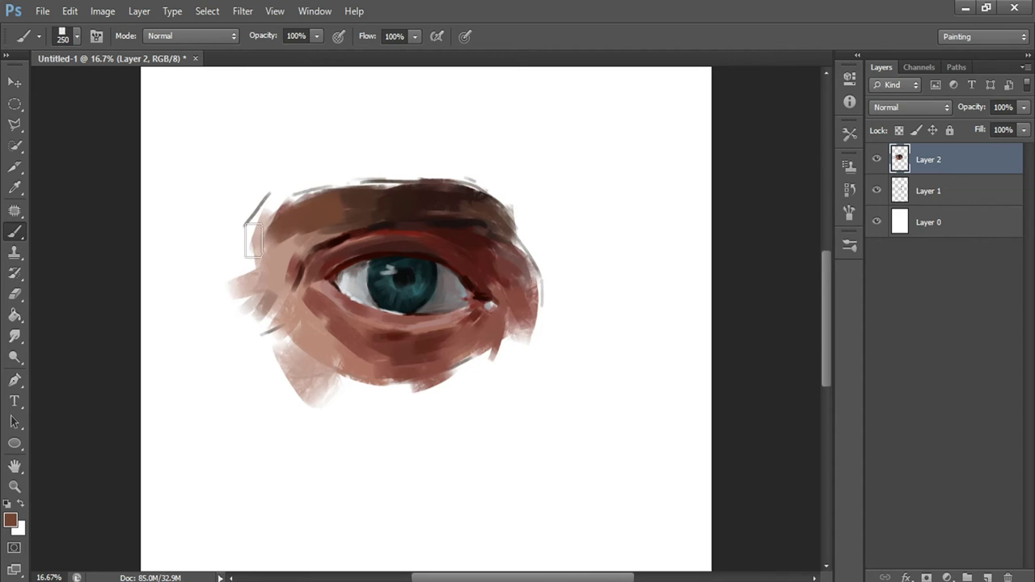
# Step: Choose a dark brown and darken the brow above the eye's centre
pyautogui.press('i')
pyautogui.click(10, 520)
pyautogui.click(708, 445)
pyautogui.press('Return')
pyautogui.press('b')
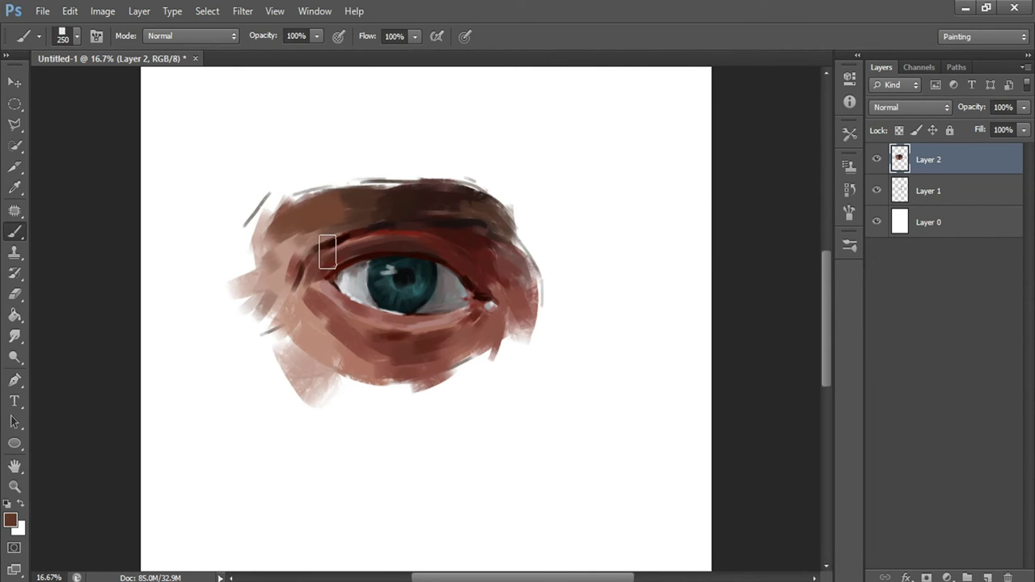
pyautogui.press('i')
pyautogui.click(10, 519)
pyautogui.click(711, 490)
pyautogui.press('Return')
pyautogui.press('b')
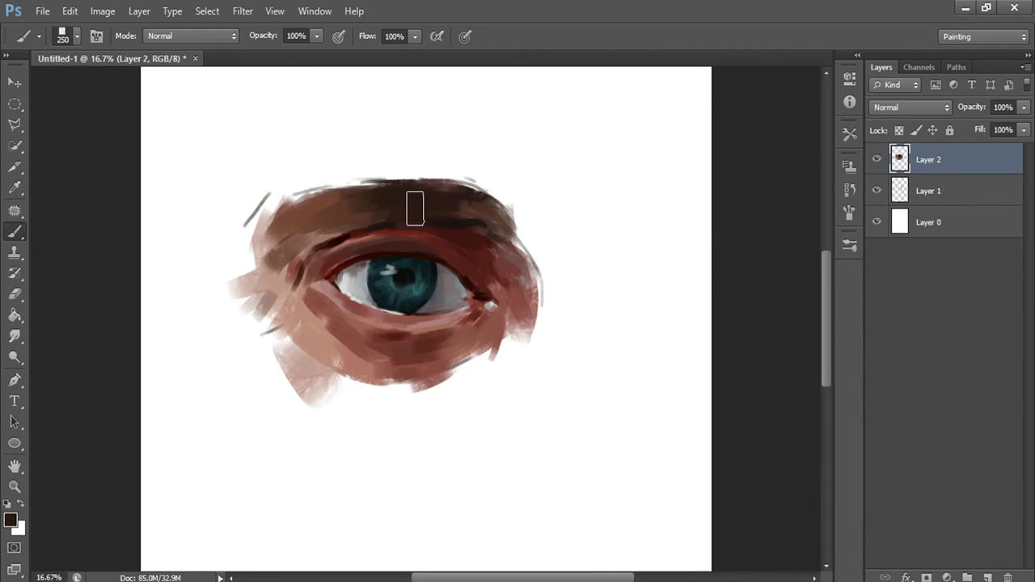
pyautogui.moveTo(415, 203); pyautogui.dragTo(325, 216)
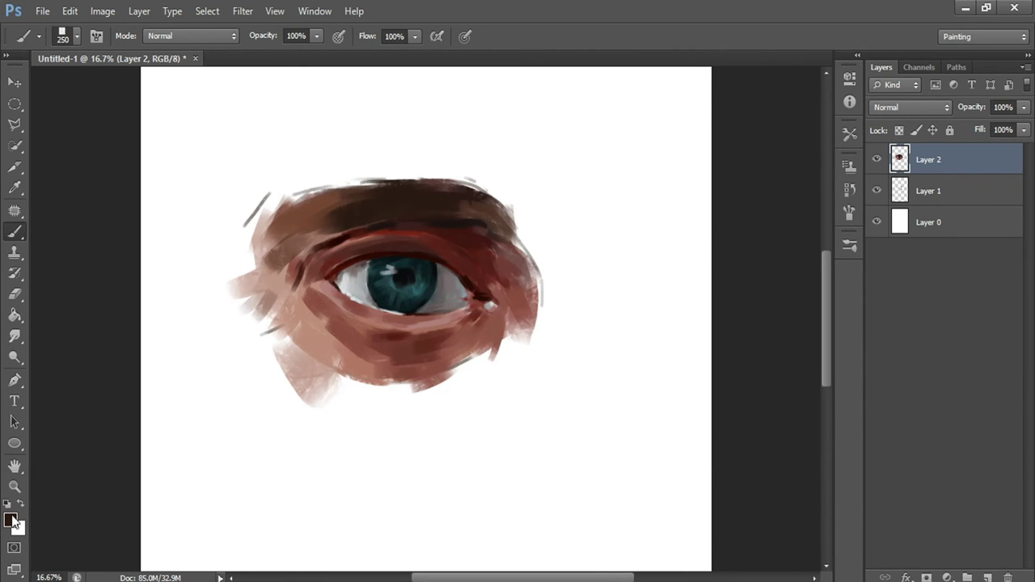
# Step: Sample a lighter brown from the skin around the eye and make the brush much smaller
pyautogui.press('i')
pyautogui.click(10, 520)
pyautogui.click(311, 267)
pyautogui.click(281, 276)
pyautogui.click(526, 336)
pyautogui.press('b')
pyautogui.press('Return')
pyautogui.press('[')
pyautogui.press('[')
pyautogui.press('[')
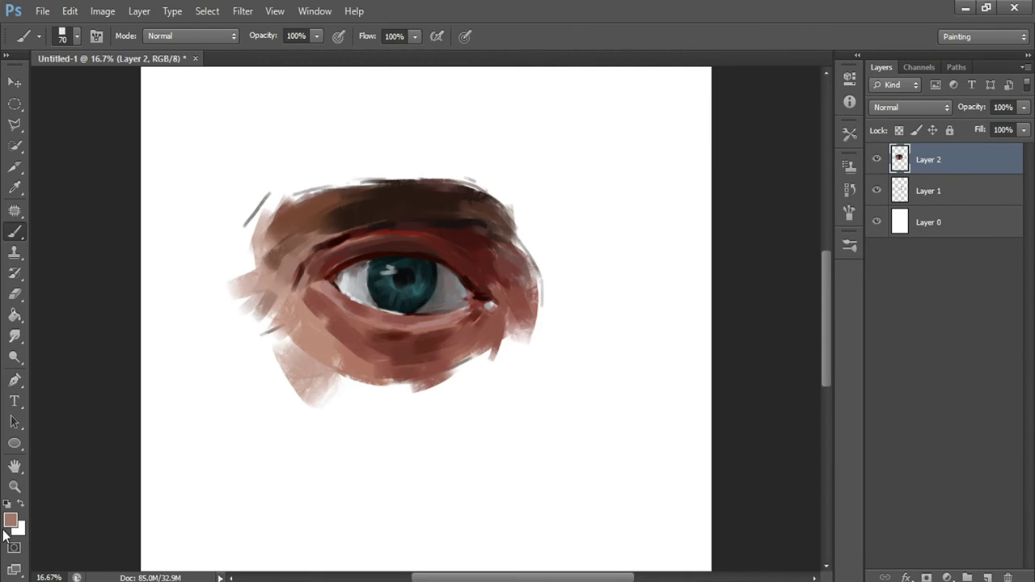
# Step: Sample a darker red-brown from the upper eyelid, then pick a darker brown
pyautogui.click(11, 520)
pyautogui.click(326, 262)
pyautogui.press('Return')
pyautogui.click(10, 520)
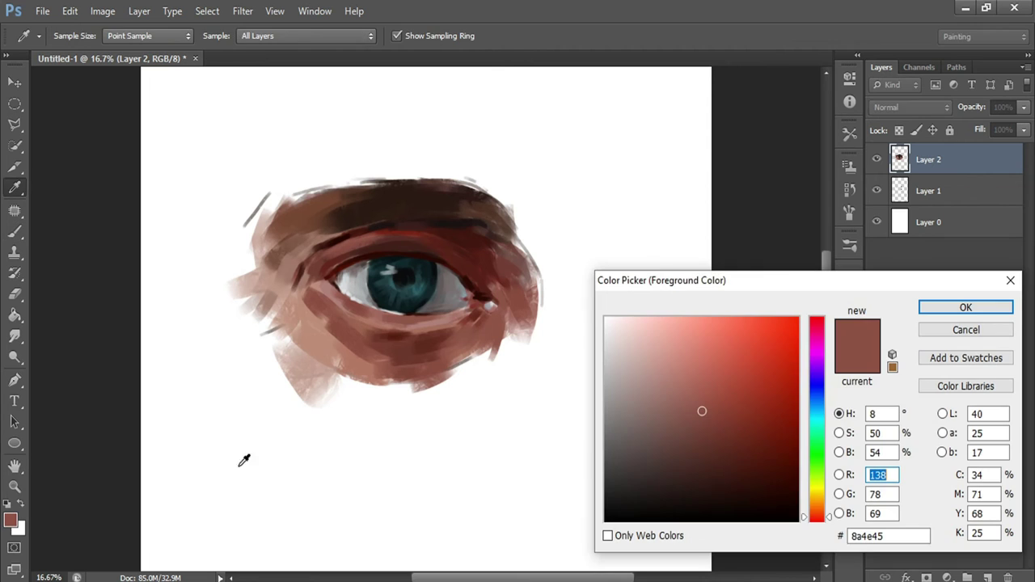
pyautogui.click(703, 461)
pyautogui.press('Return')
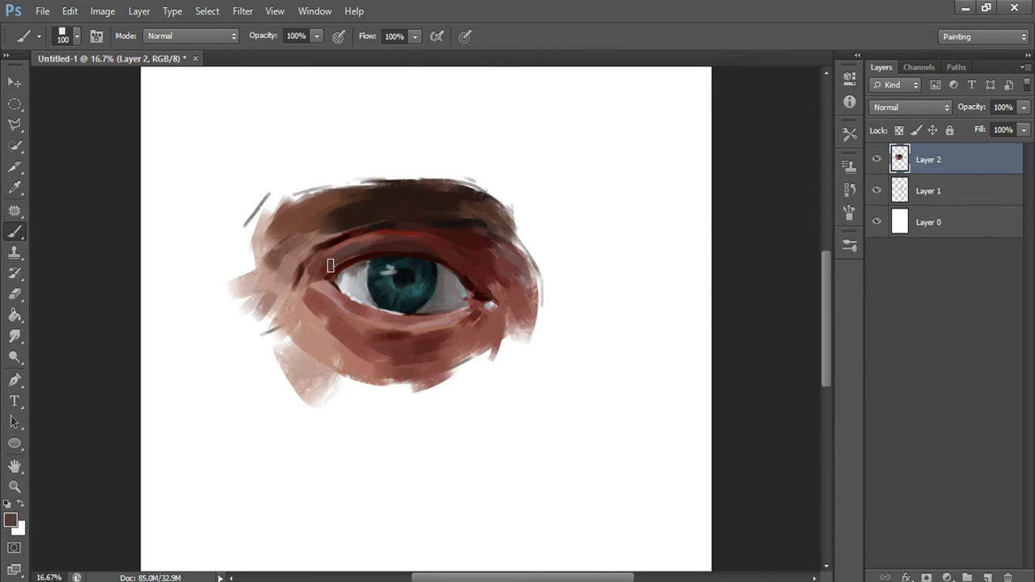
# Step: Deepen the upper eyelid crease left of the iris in an even darker colour; pick grey 776f6e
pyautogui.click(11, 520)
pyautogui.click(699, 477)
pyautogui.press('Return')
pyautogui.moveTo(324, 266)
pyautogui.mouseDown()
pyautogui.moveTo(393, 235)
pyautogui.moveTo(411, 240)
pyautogui.mouseUp()
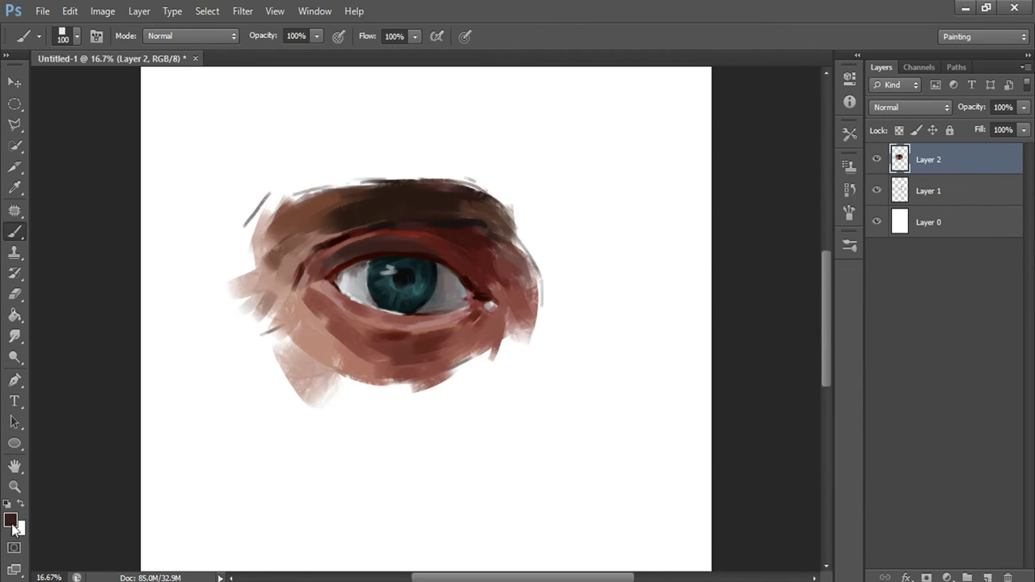
pyautogui.click(11, 520)
pyautogui.click(618, 426)
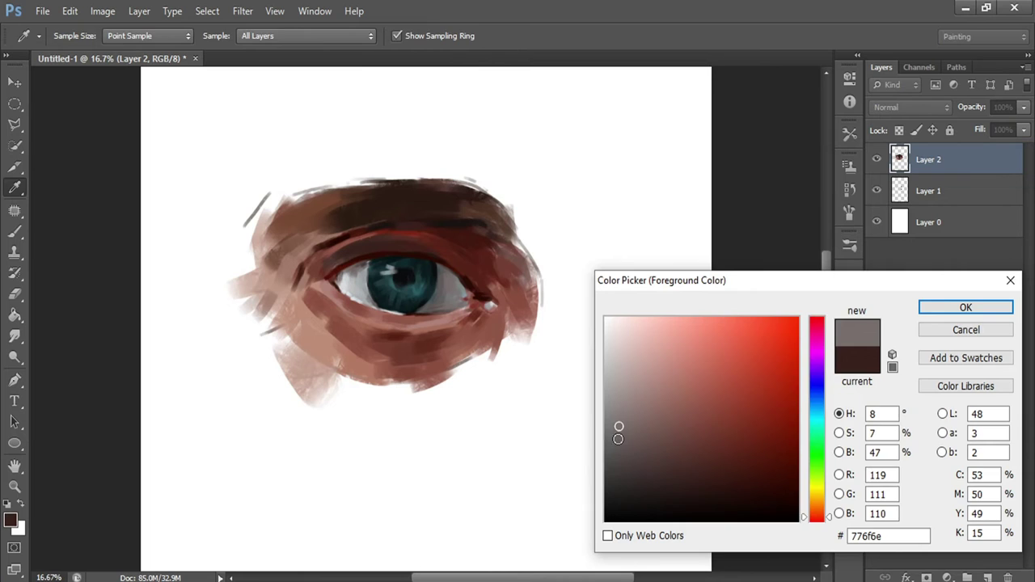
# Step: Brush grey and reddish-brown strokes along the upper eyelid crease, then sample a skin tone
pyautogui.press('Return')
pyautogui.moveTo(349, 243)
pyautogui.mouseDown()
pyautogui.moveTo(381, 230)
pyautogui.moveTo(359, 241)
pyautogui.moveTo(422, 234)
pyautogui.mouseUp()
pyautogui.moveTo(352, 240)
pyautogui.mouseDown()
pyautogui.moveTo(424, 238)
pyautogui.moveTo(364, 242)
pyautogui.mouseUp()
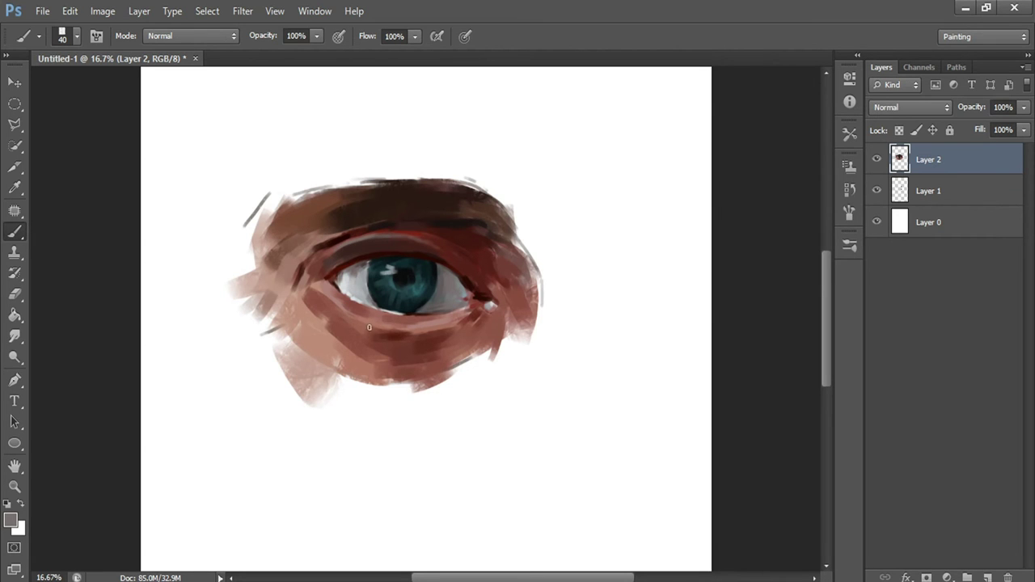
pyautogui.click(10, 520)
pyautogui.click(418, 322)
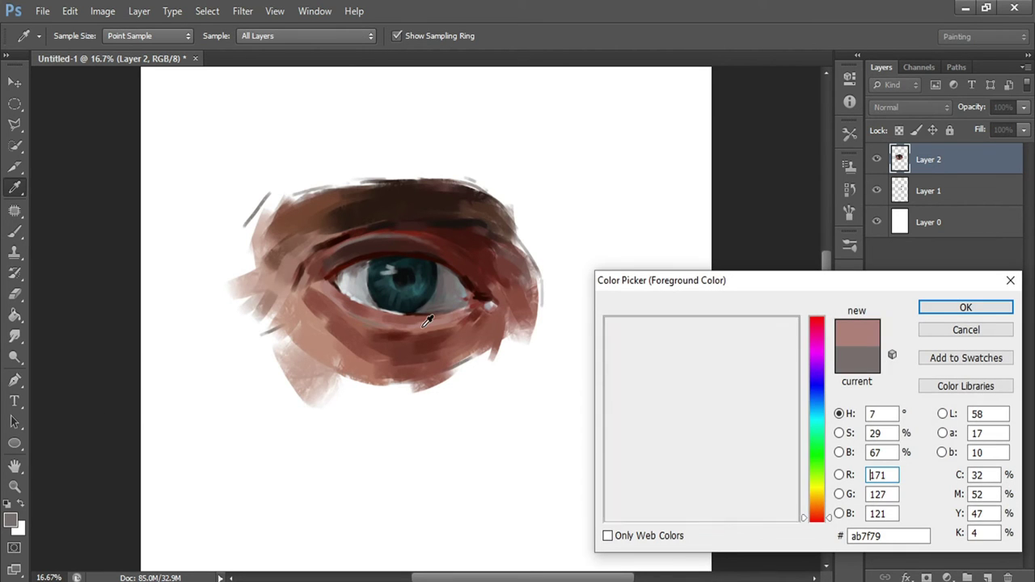
pyautogui.press('Return')
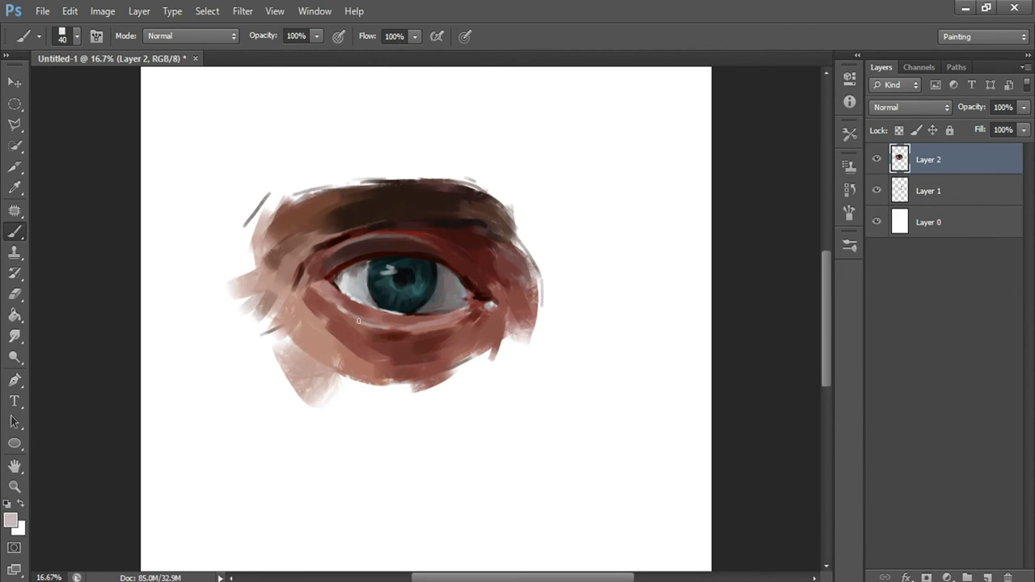
# Step: Sample a pinker skin tone and a grey-blue from the eye white; enlarge the brush from 50 to 70
pyautogui.click(10, 520)
pyautogui.click(348, 252)
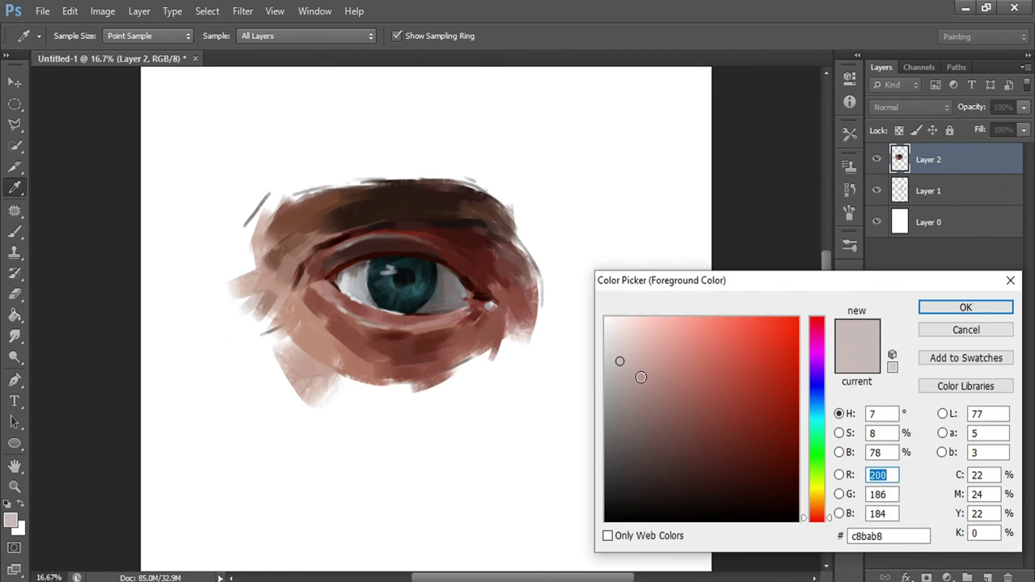
pyautogui.press('Return')
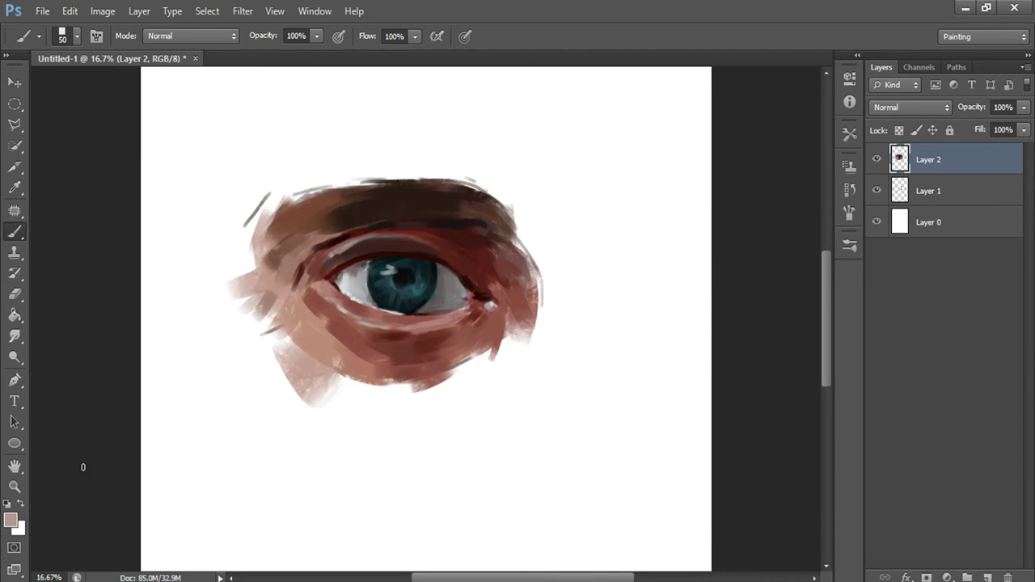
pyautogui.click(11, 519)
pyautogui.click(368, 282)
pyautogui.press('Return')
pyautogui.press(']')
pyautogui.press(']')
# Step: Sample light grey d9dbdc and then a lighter grey from the eye white
pyautogui.click(11, 521)
pyautogui.click(349, 279)
pyautogui.press('Return')
pyautogui.press('b')
pyautogui.click(12, 521)
pyautogui.click(331, 287)
pyautogui.press('Return')
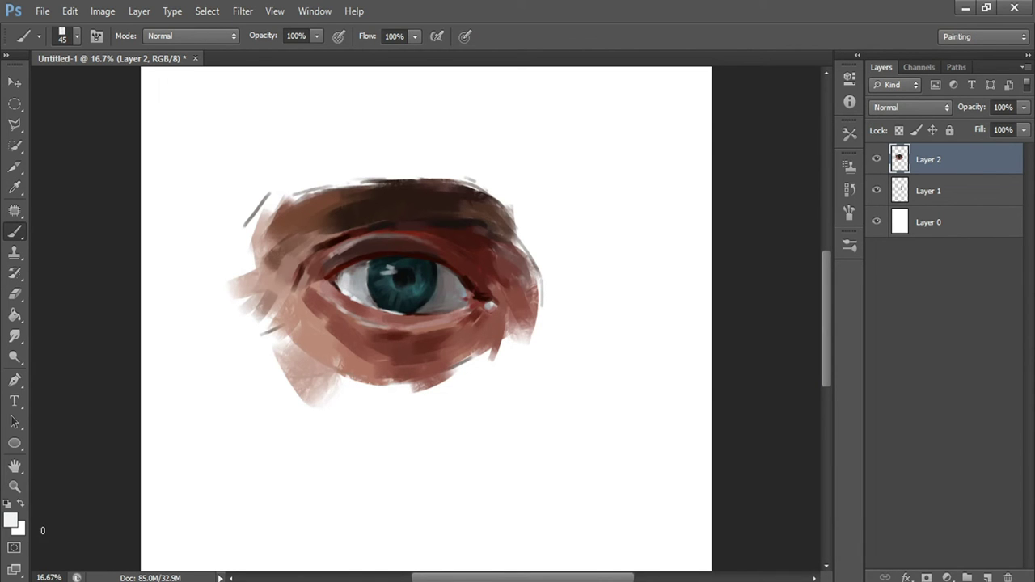
pyautogui.click(12, 520)
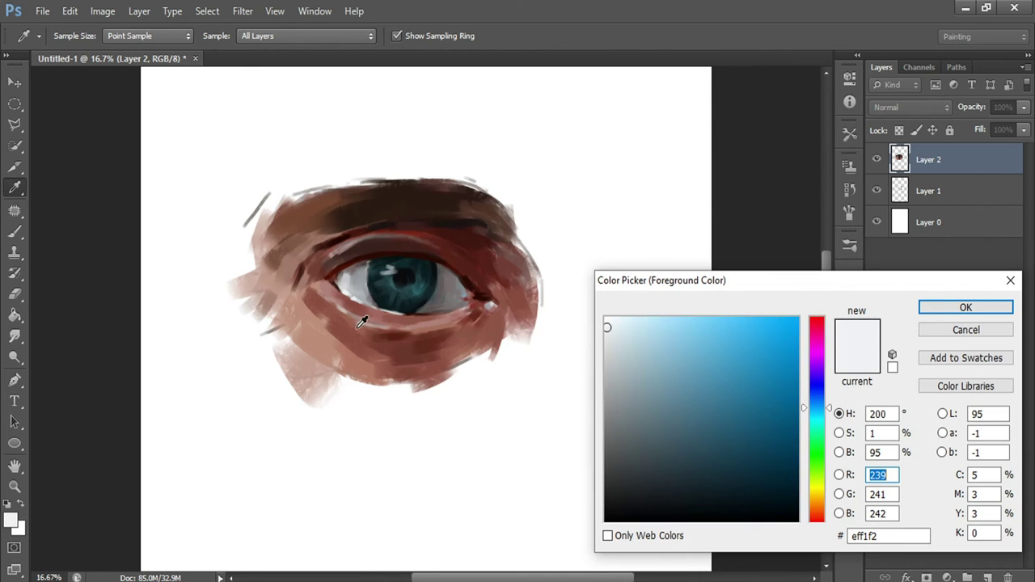
# Step: Sample brown skin tones from the lid and enlarge the brush to 40
pyautogui.click(302, 249)
pyautogui.press('Return')
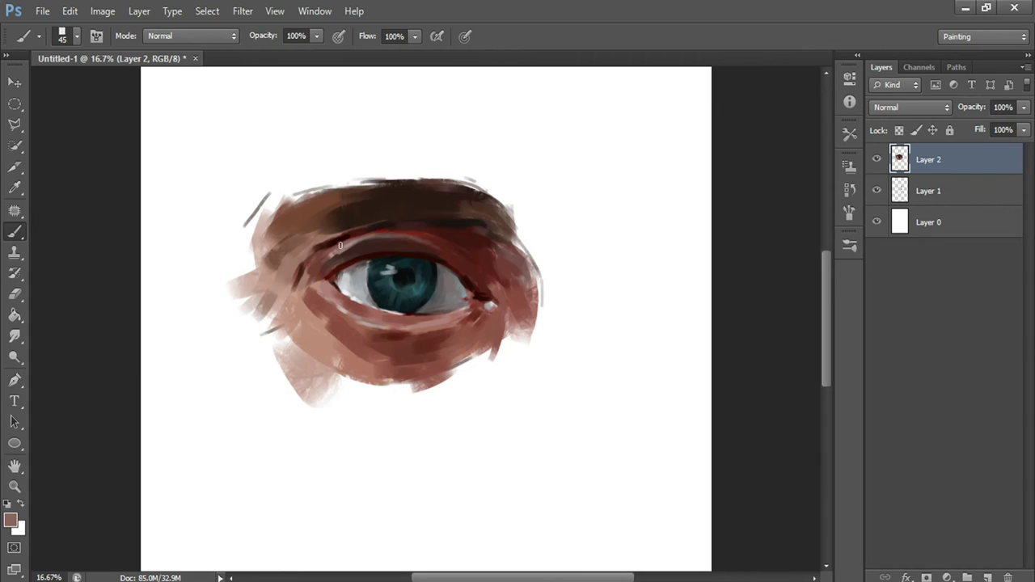
pyautogui.press(']')
pyautogui.click(11, 521)
pyautogui.click(324, 241)
pyautogui.press('Return')
pyautogui.press(']')
pyautogui.press(']')
pyautogui.press(']')
pyautogui.press(']')
pyautogui.press(']')
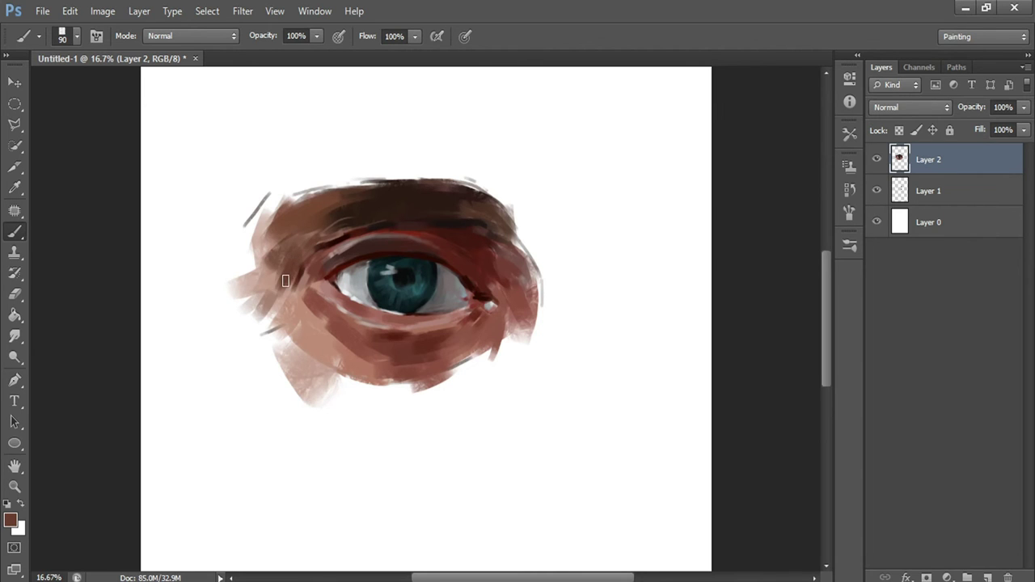
# Step: Darken the upper eyelid crease with deep red-brown 43110a, brush reduced from 90 to 80
pyautogui.click(11, 522)
pyautogui.click(296, 265)
pyautogui.press('Return')
pyautogui.press('[')
pyautogui.click(10, 520)
pyautogui.click(770, 468)
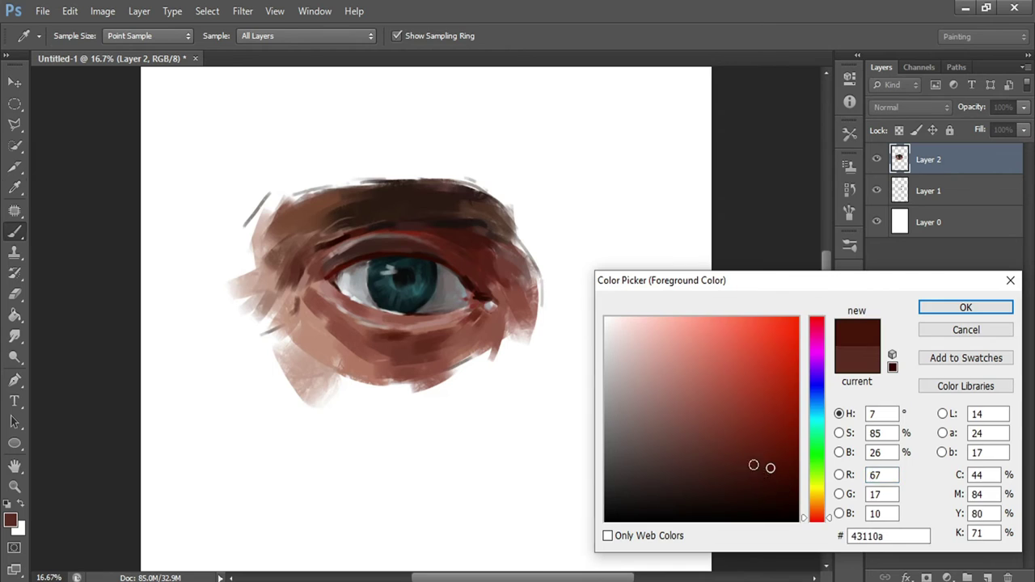
pyautogui.press('Return')
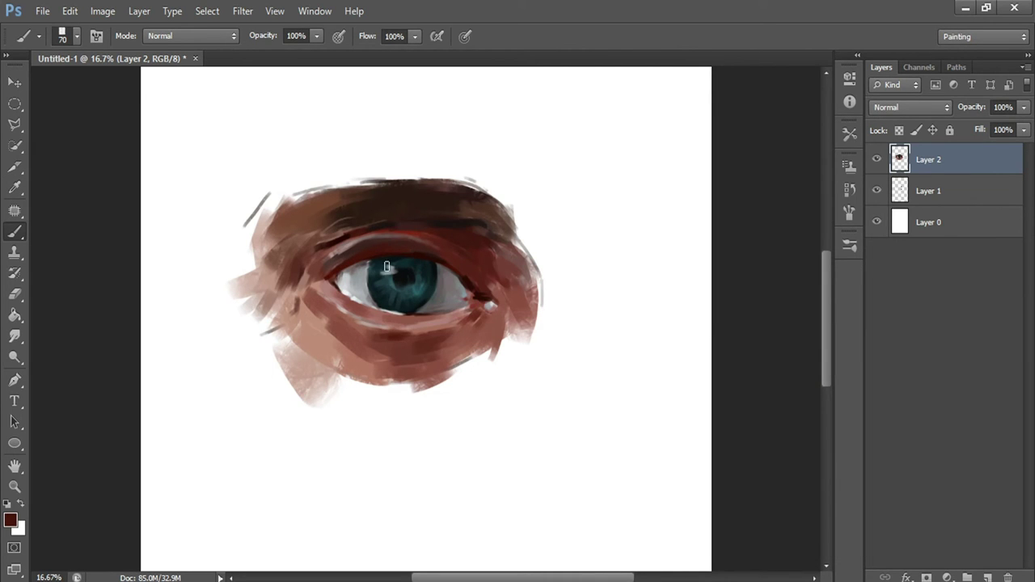
pyautogui.moveTo(339, 241); pyautogui.dragTo(398, 234)
# Step: Try near-black brown 270d0a, then sample brown 68332b and paint a faint stroke at the outer corner
pyautogui.click(10, 519)
pyautogui.click(710, 480)
pyautogui.click(747, 487)
pyautogui.press('Return')
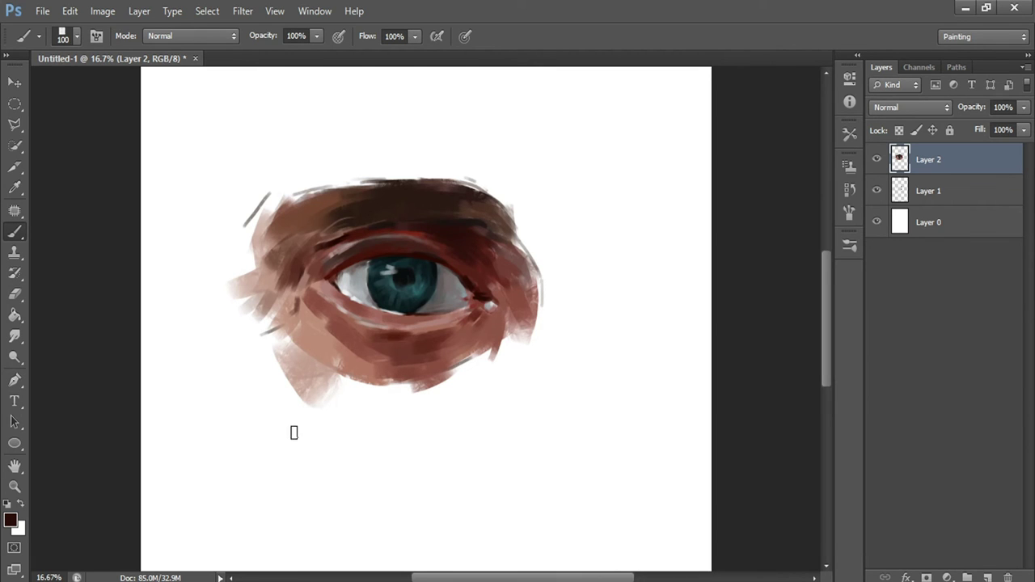
pyautogui.click(9, 520)
pyautogui.click(407, 338)
pyautogui.press('Return')
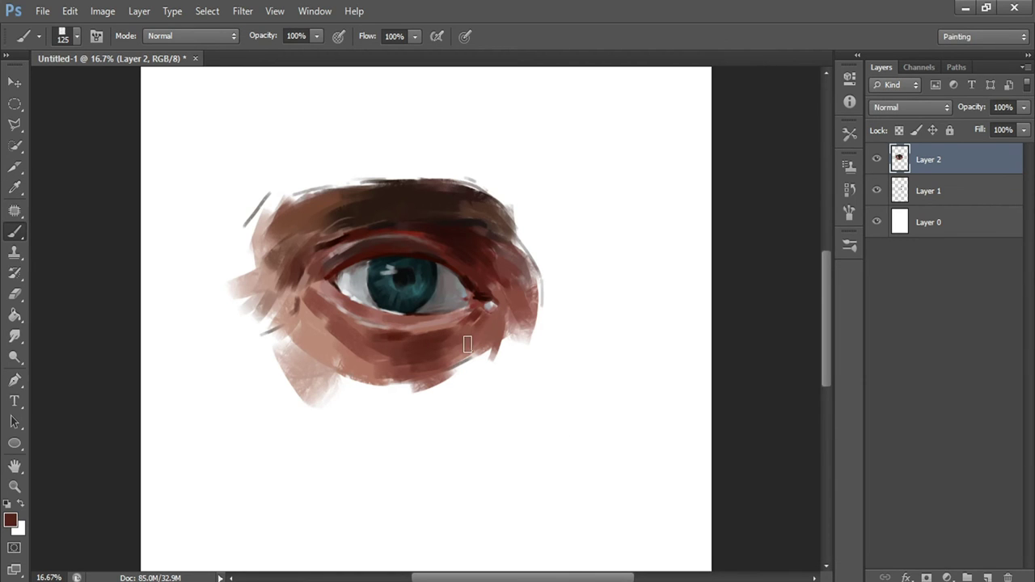
pyautogui.moveTo(513, 339); pyautogui.dragTo(526, 270)
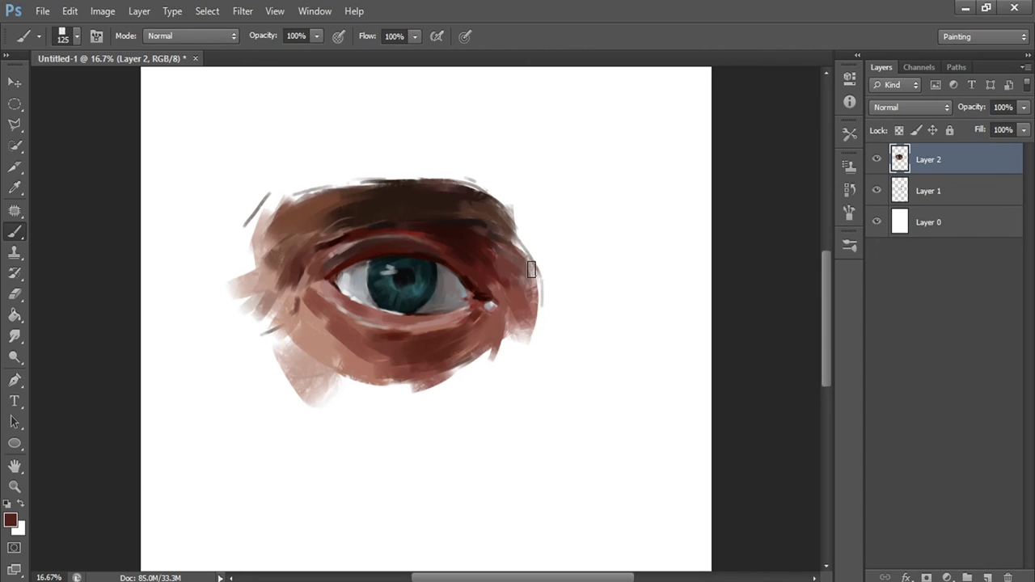
# Step: Resample browns near the eye corner, including 6f4735, and settle on a darker brown
pyautogui.click(11, 520)
pyautogui.click(527, 262)
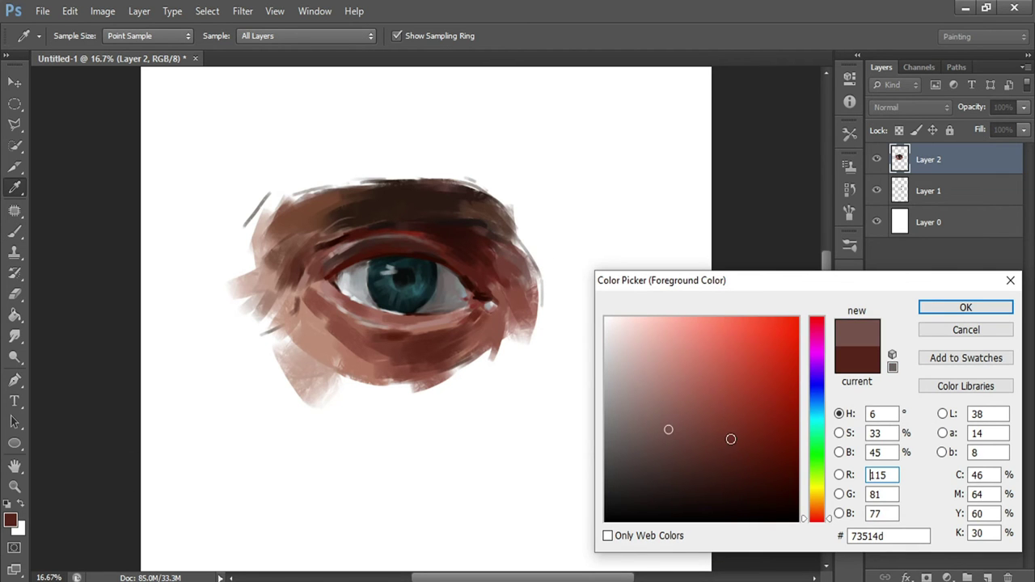
pyautogui.press('Return')
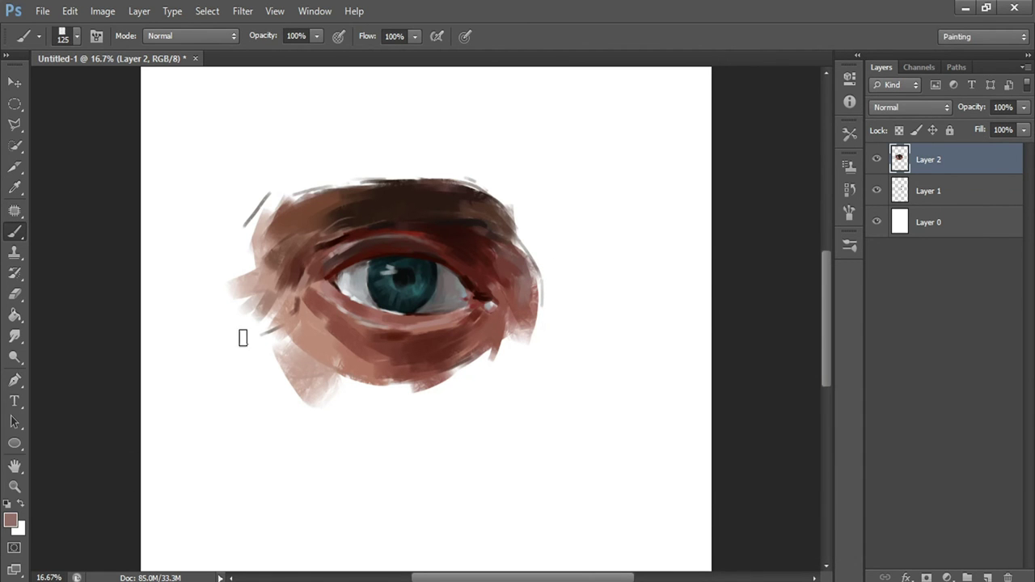
pyautogui.click(12, 520)
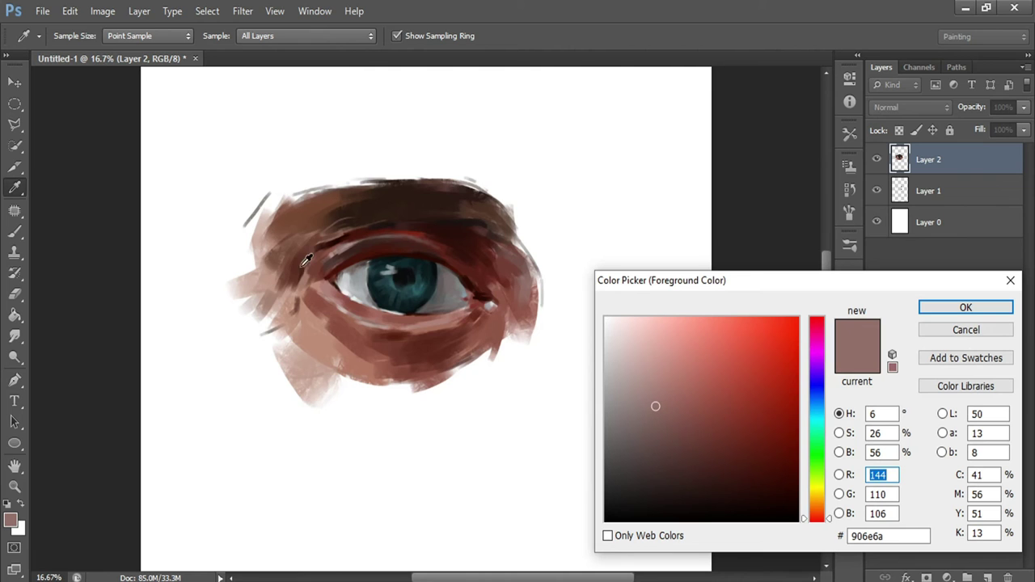
pyautogui.click(498, 296)
pyautogui.press('Return')
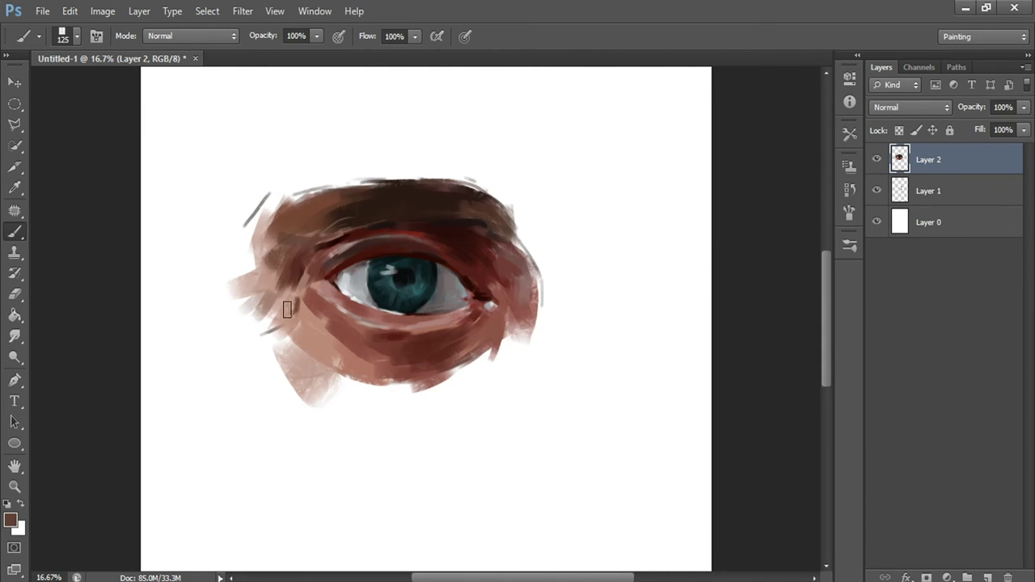
pyautogui.click(11, 520)
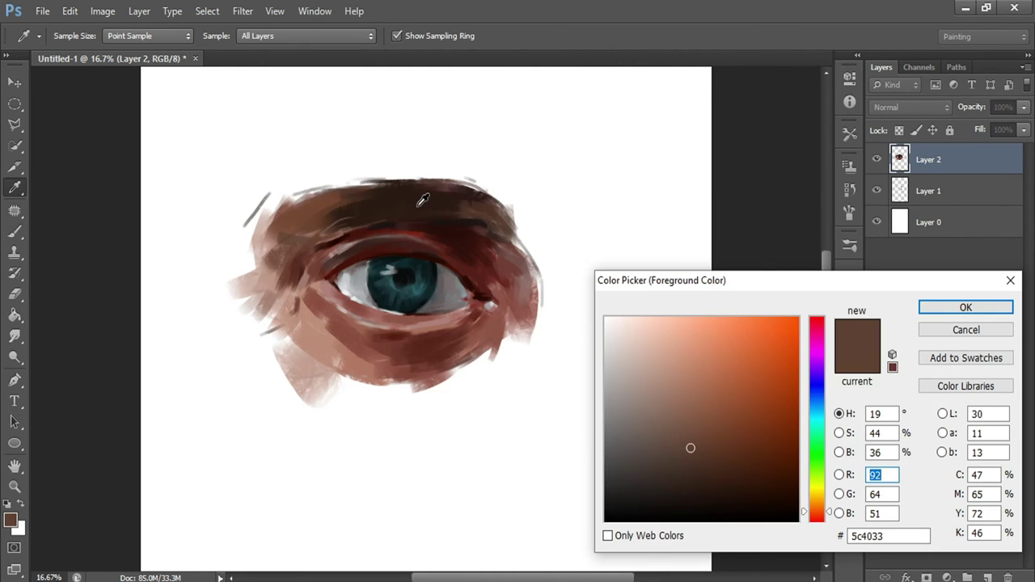
pyautogui.click(718, 494)
pyautogui.press('Return')
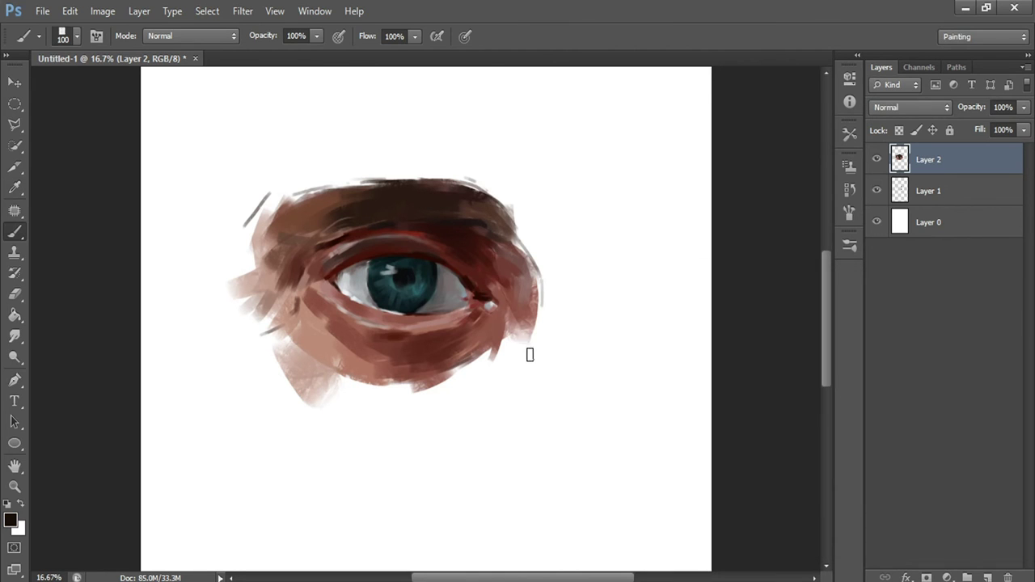
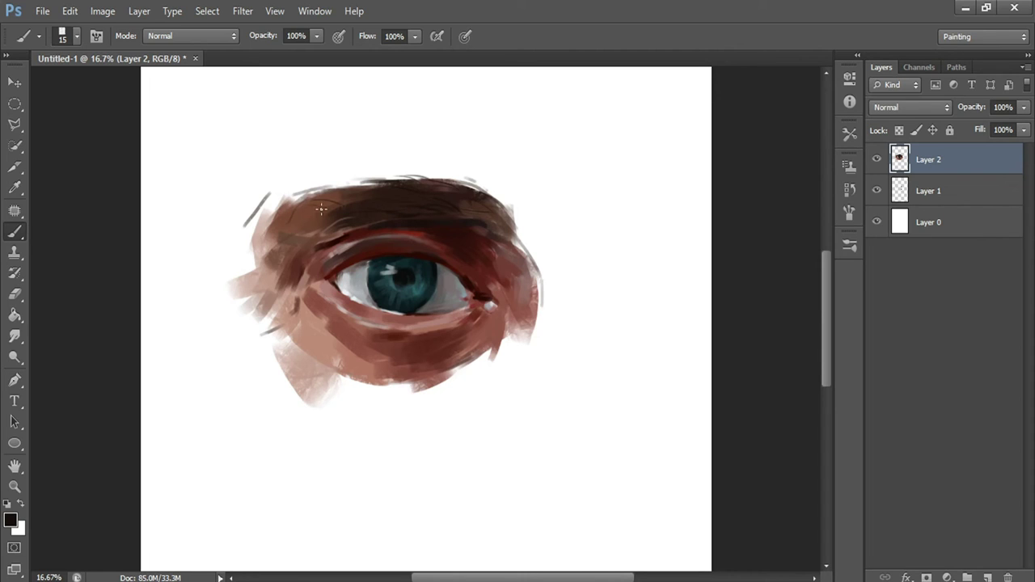
# Step: Paint fine hair strokes along the brow's upper-left edge, top and left end
pyautogui.moveTo(307, 198); pyautogui.dragTo(275, 197)
pyautogui.moveTo(346, 185); pyautogui.dragTo(303, 185)
pyautogui.moveTo(274, 225); pyautogui.dragTo(283, 219)
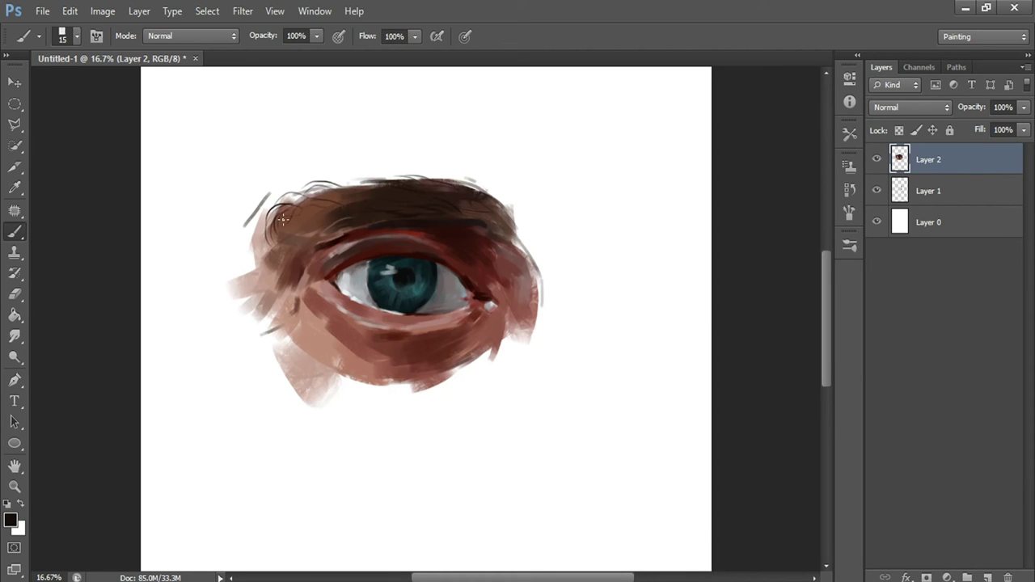
# Step: Brush faint lighter-brown hairs across the brow at brush size 80
pyautogui.click(9, 520)
pyautogui.click(321, 202)
pyautogui.press('Return')
pyautogui.press(']')
pyautogui.press(']')
pyautogui.press(']')
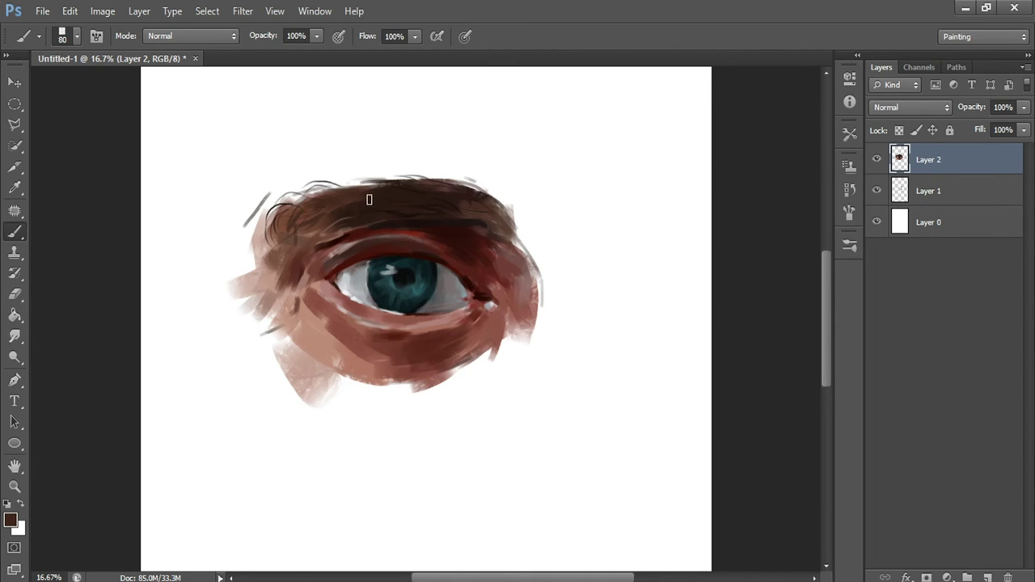
pyautogui.click(9, 520)
pyautogui.click(666, 427)
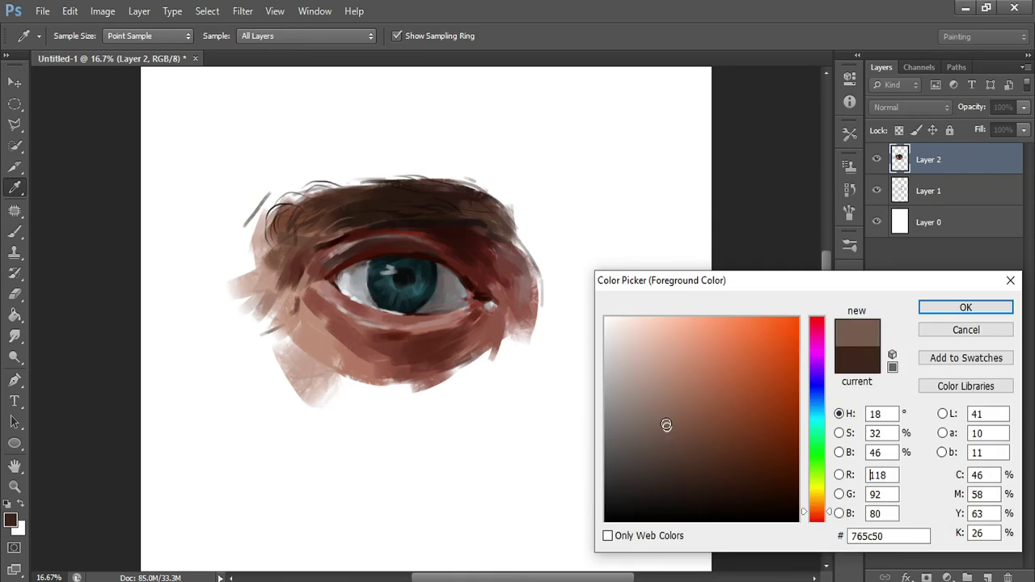
pyautogui.press('Return')
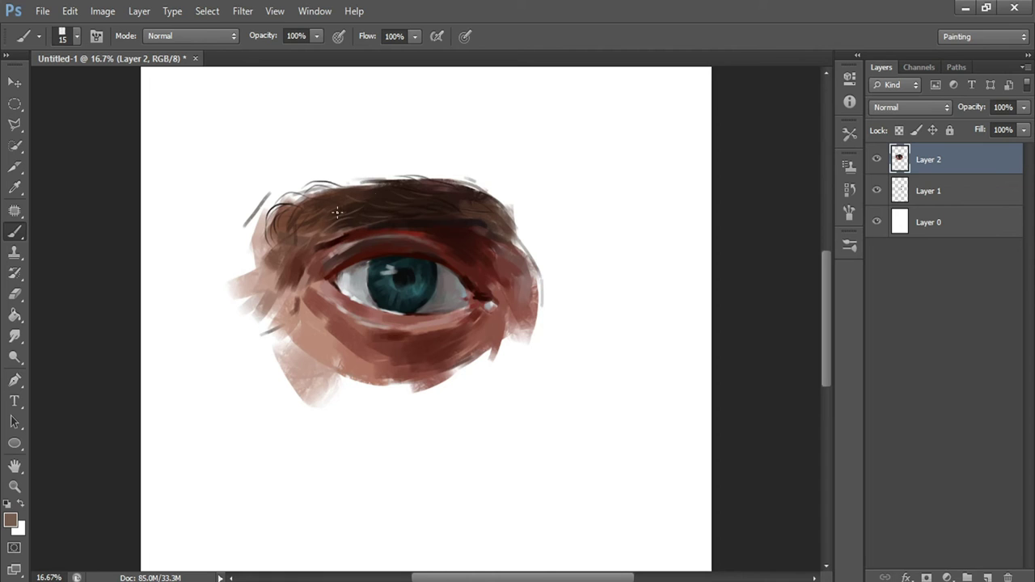
pyautogui.moveTo(325, 222); pyautogui.dragTo(473, 213)
# Step: Darken the eyelid crease left of the eye with dark red-brown and darker brown dabs
pyautogui.click(10, 520)
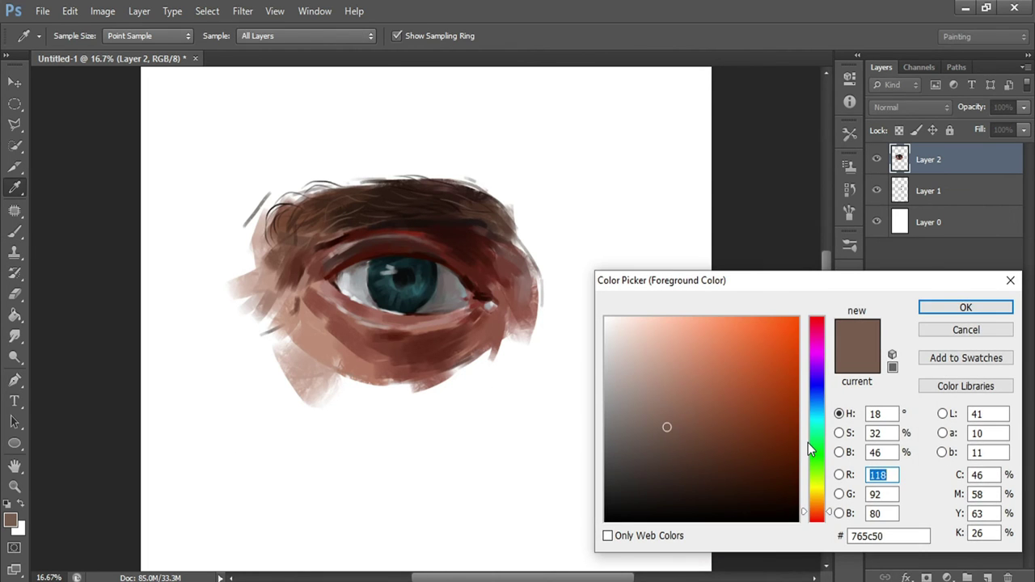
pyautogui.click(428, 270)
pyautogui.click(337, 239)
pyautogui.press('Return')
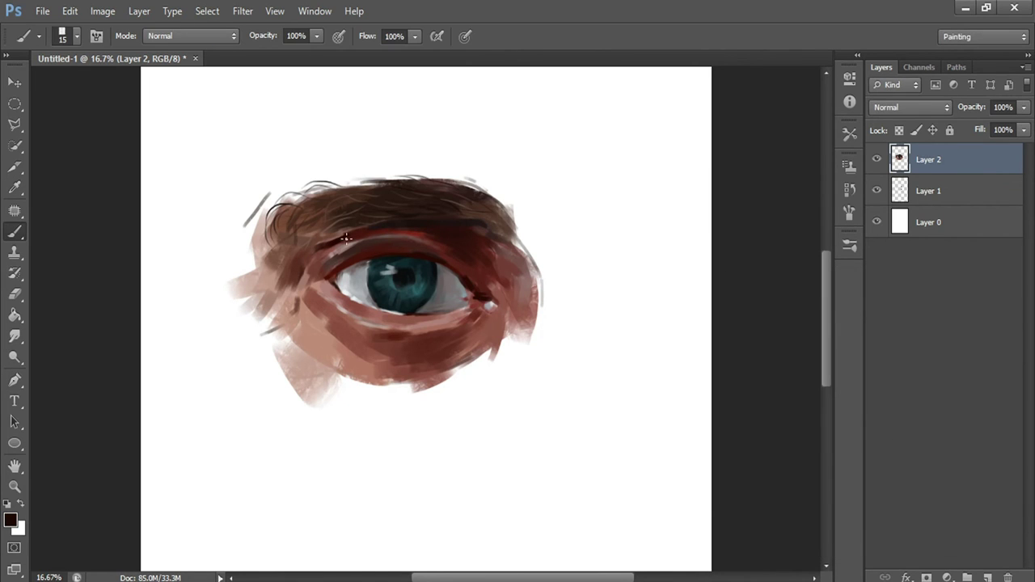
pyautogui.press(']')
pyautogui.moveTo(322, 254); pyautogui.dragTo(318, 256)
pyautogui.click(11, 520)
pyautogui.click(752, 485)
pyautogui.press('Return')
pyautogui.moveTo(291, 262); pyautogui.dragTo(285, 260)
# Step: Brush a thin deep red-brown #561918 stroke along the lower eyelid line
pyautogui.click(11, 520)
pyautogui.click(487, 293)
pyautogui.click(744, 452)
pyautogui.press('Return')
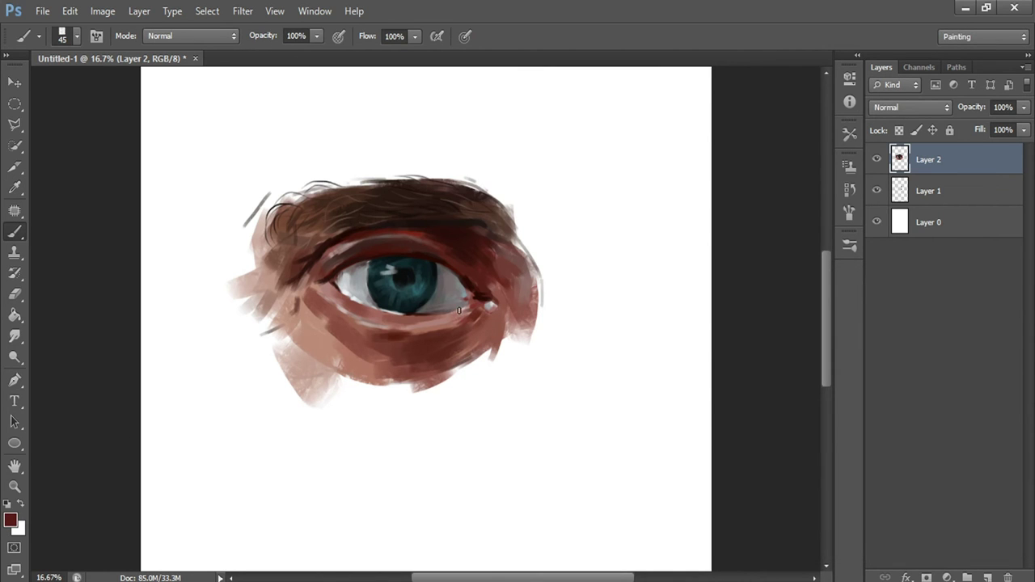
pyautogui.moveTo(466, 307); pyautogui.dragTo(431, 320)
# Step: Enlarge the brush to about 60 and mix a darker brown painting colour
pyautogui.press(']')
pyautogui.press(']')
pyautogui.click(10, 520)
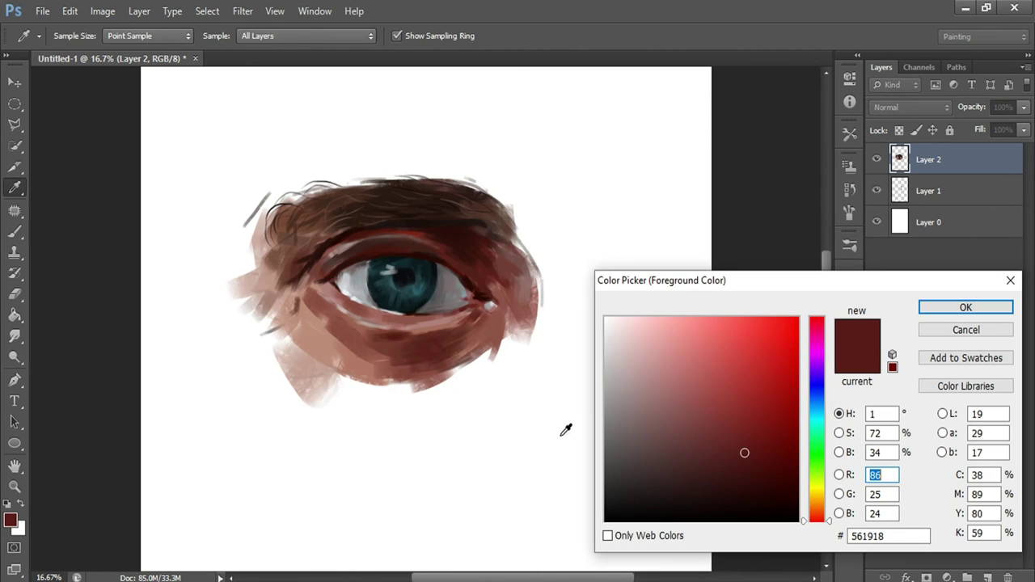
pyautogui.click(816, 514)
pyautogui.moveTo(781, 477); pyautogui.dragTo(765, 479)
pyautogui.press('Return')
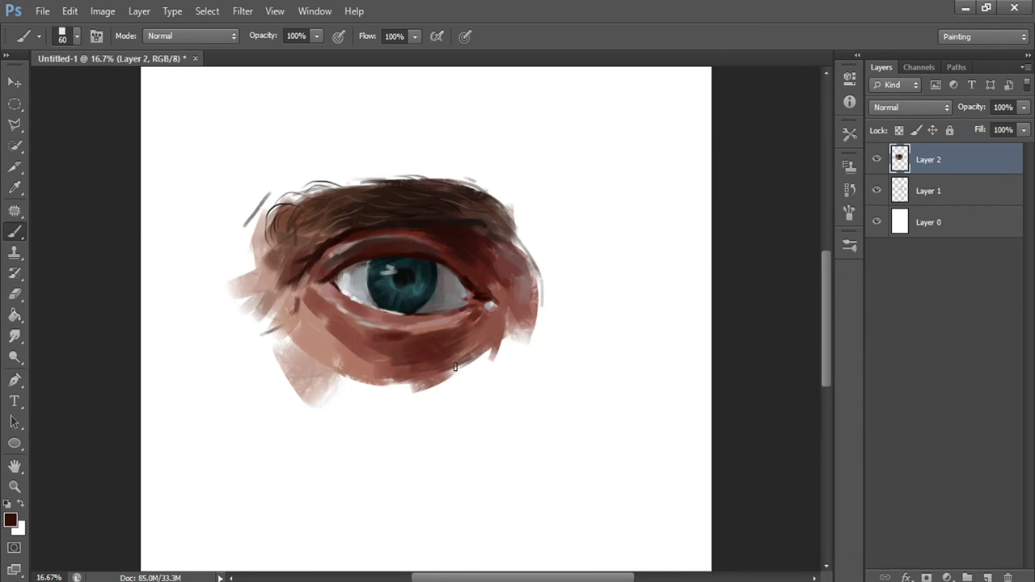
pyautogui.press(']')
# Step: Set a near-white, then light grey, foreground colour for the iris catchlights
pyautogui.click(10, 520)
pyautogui.click(608, 353)
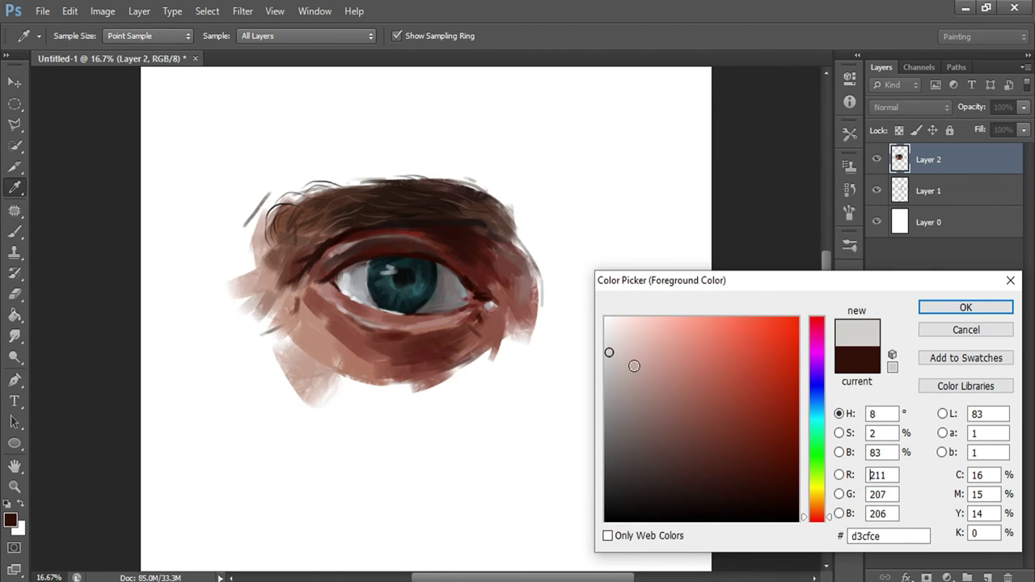
pyautogui.click(427, 282)
pyautogui.moveTo(605, 326); pyautogui.dragTo(610, 332)
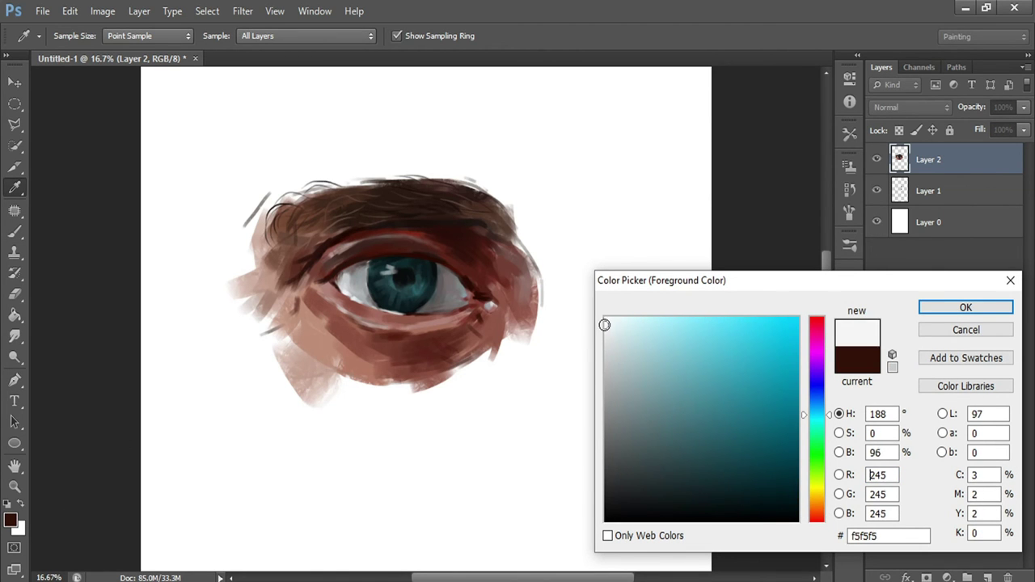
pyautogui.press('Return')
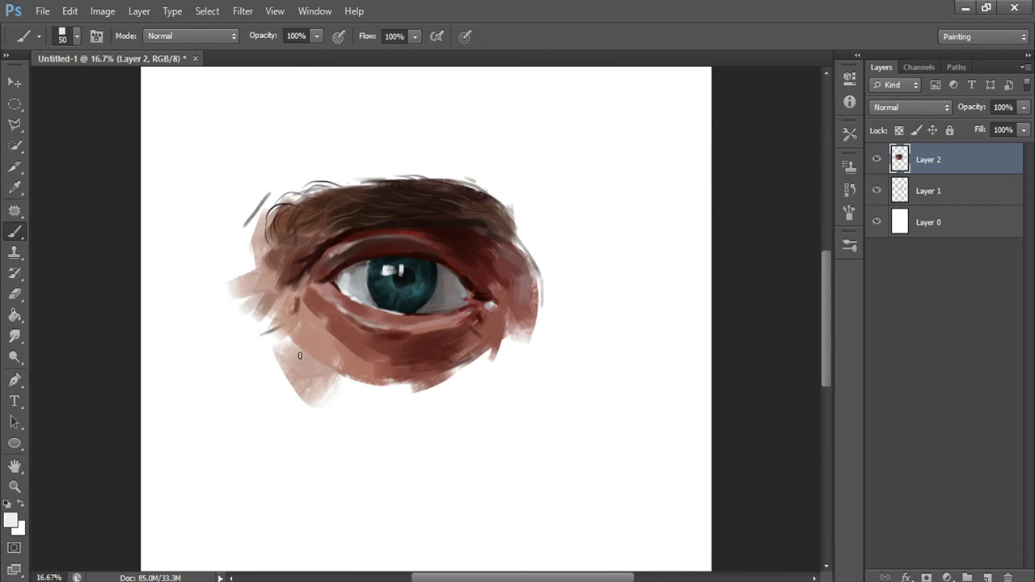
pyautogui.click(11, 522)
pyautogui.click(609, 354)
pyautogui.press('Return')
# Step: Switch the painting colour to near-black and enlarge the brush to size 60
pyautogui.click(10, 522)
pyautogui.click(719, 504)
pyautogui.click(671, 522)
pyautogui.press('Return')
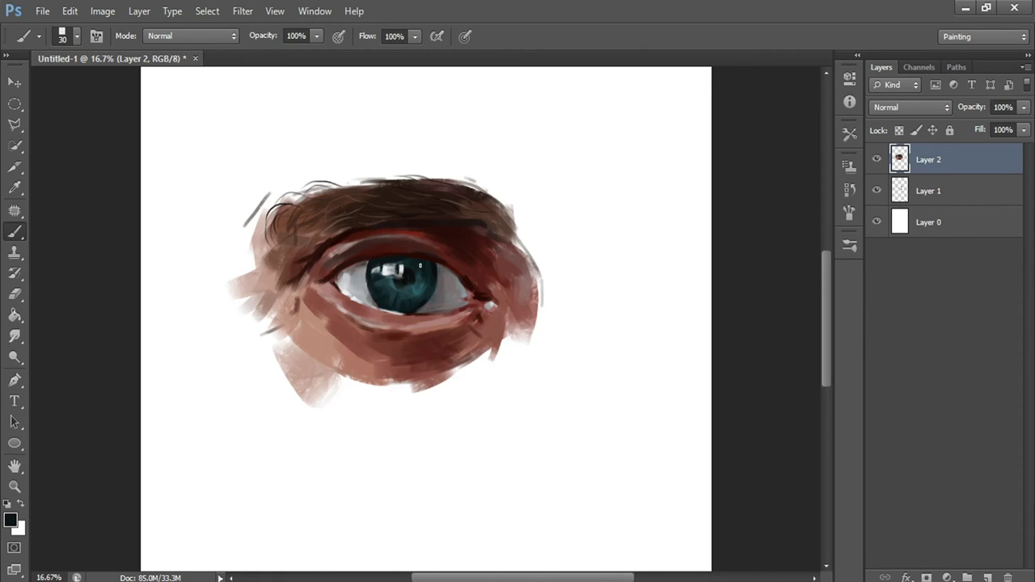
pyautogui.click(13, 520)
pyautogui.press('Return')
pyautogui.click(13, 520)
pyautogui.press('Return')
pyautogui.press(']')
pyautogui.press(']')
# Step: Pick an even darker near-black, then sample dark teal from the iris
pyautogui.click(11, 521)
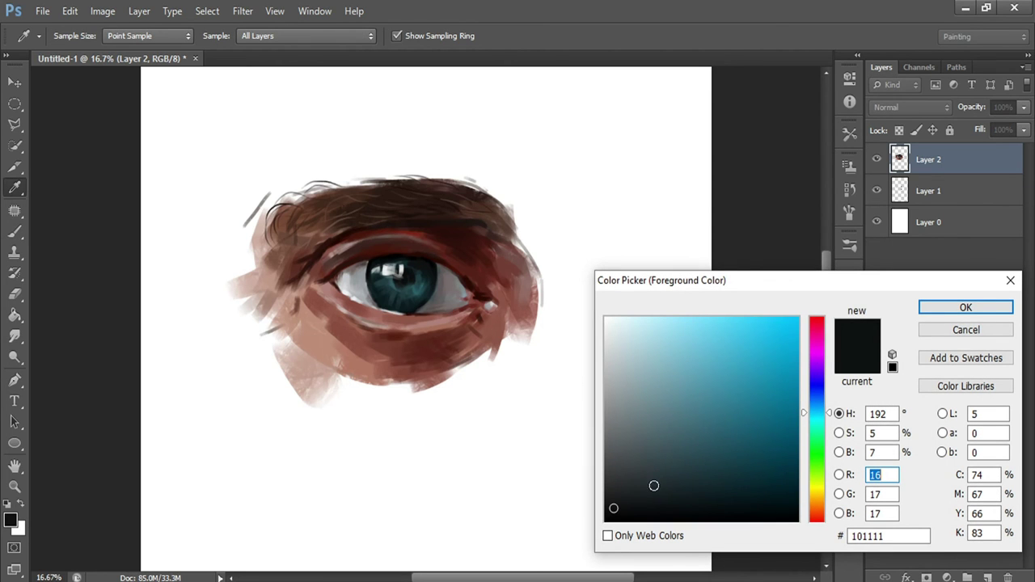
pyautogui.click(626, 513)
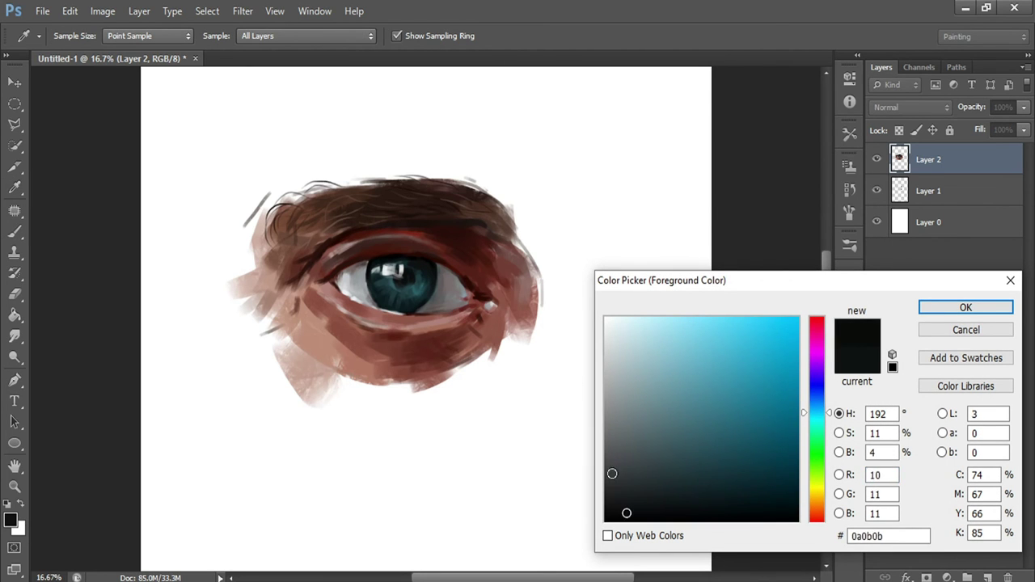
pyautogui.press('Return')
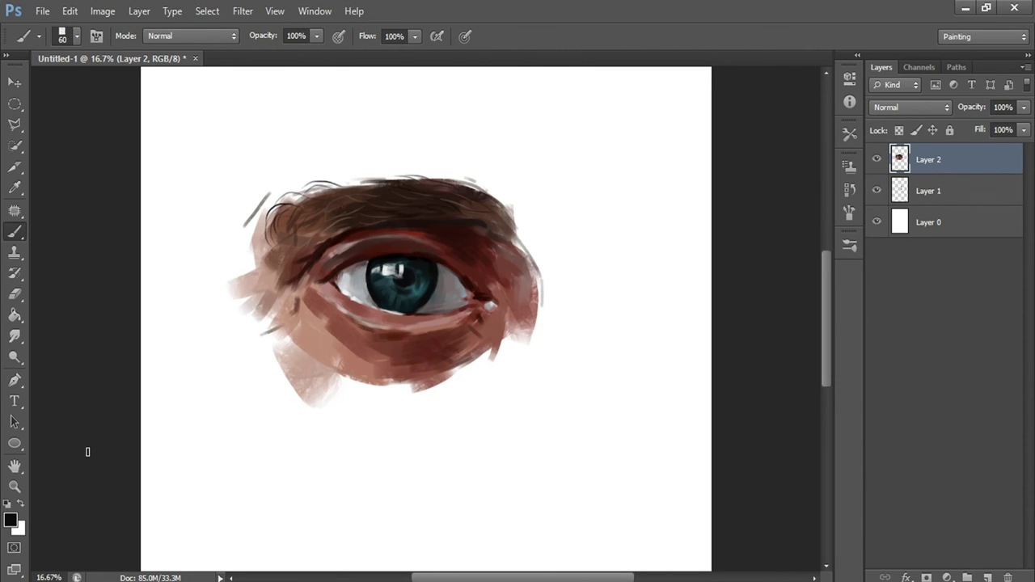
pyautogui.click(9, 520)
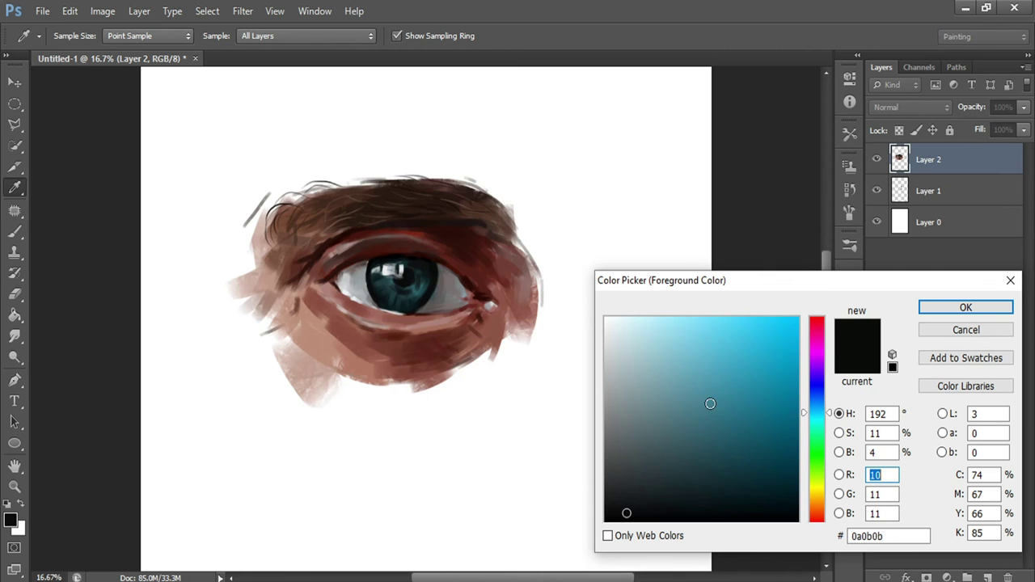
pyautogui.click(411, 291)
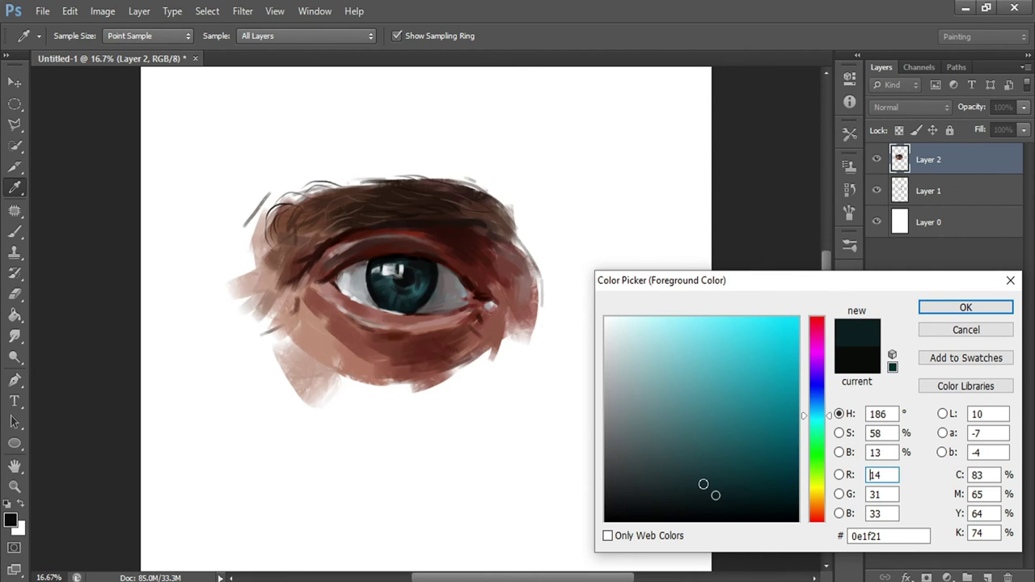
pyautogui.press('Return')
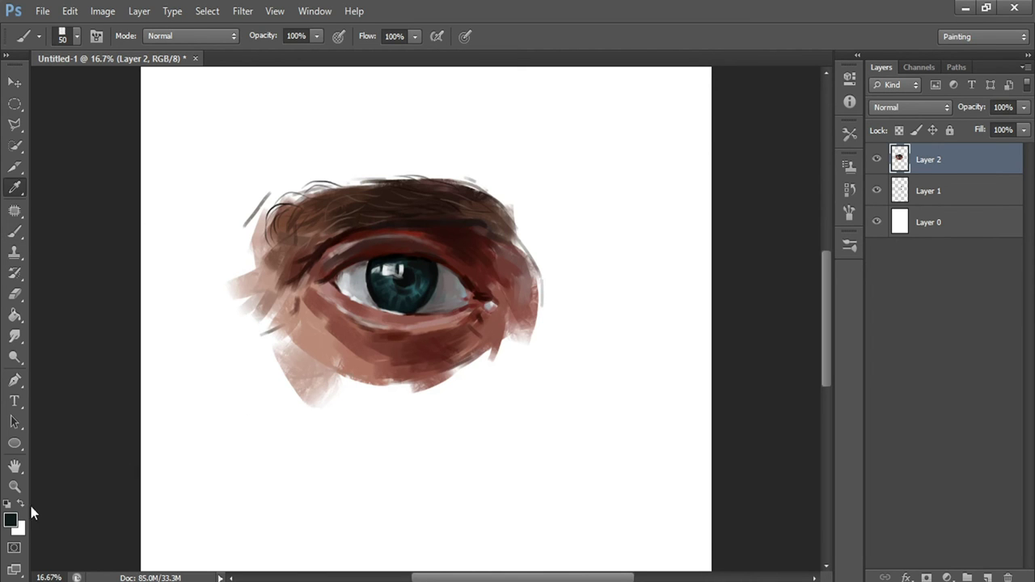
# Step: Sample grey 6e6565 and then another tone from the eye as the colour
pyautogui.click(11, 520)
pyautogui.click(449, 286)
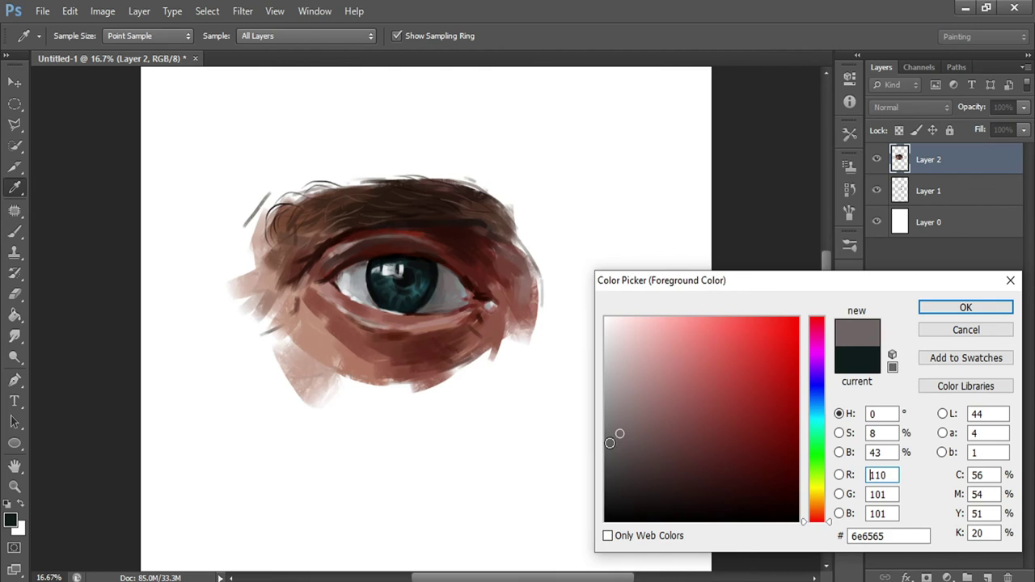
pyautogui.press('Return')
pyautogui.click(10, 520)
pyautogui.click(422, 304)
pyautogui.press('Return')
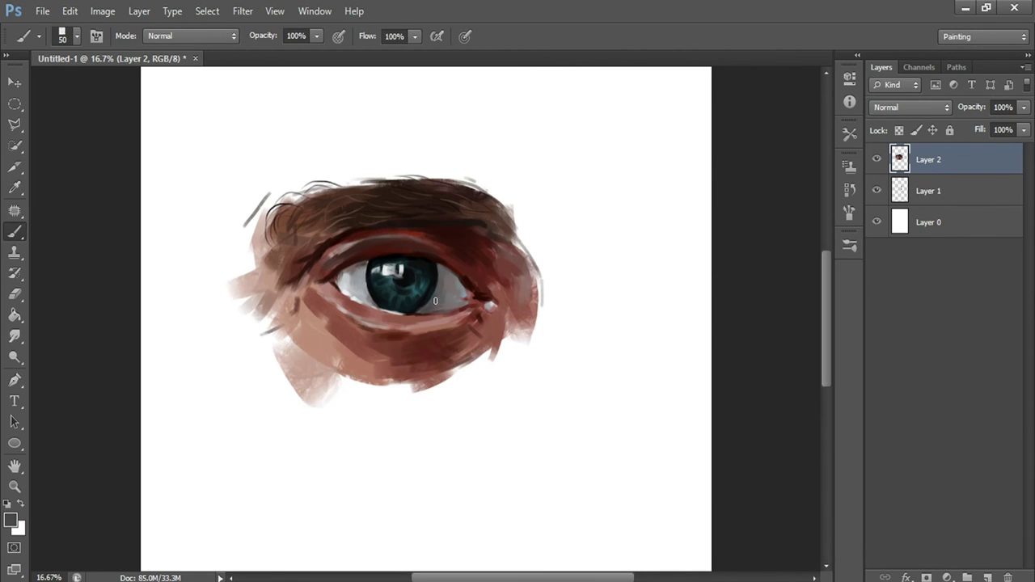
# Step: Set the brush to size 70 and choose a very dark red colour
pyautogui.press(']')
pyautogui.press(']')
pyautogui.press('[')
pyautogui.click(10, 520)
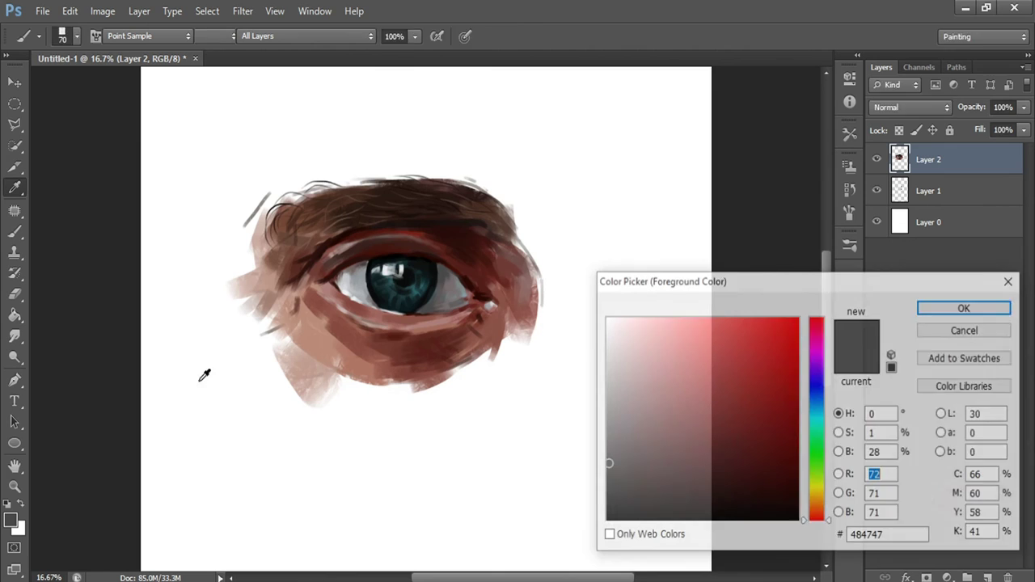
pyautogui.click(783, 490)
pyautogui.press('Return')
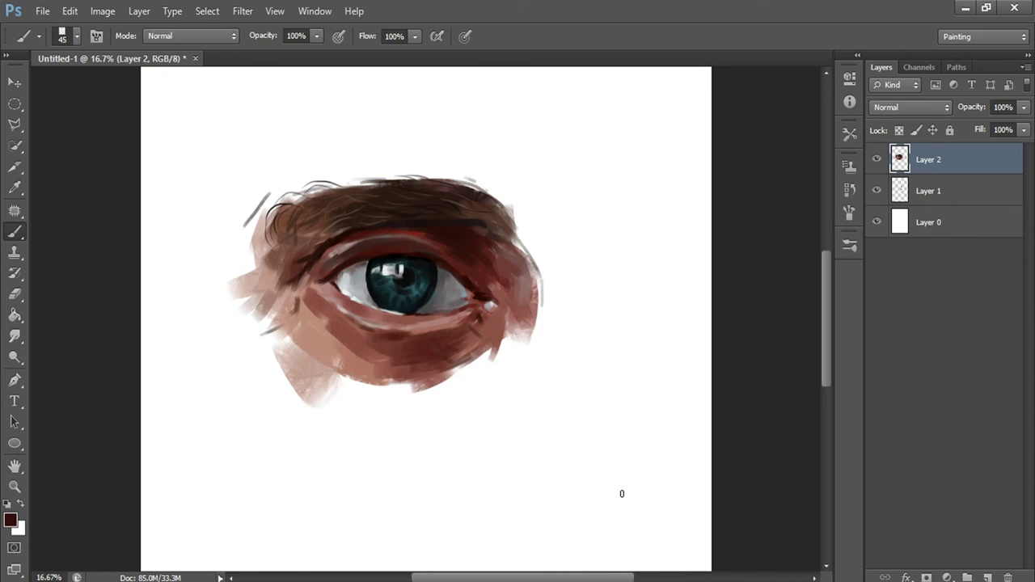
# Step: Sample the eye-white colour and paint light strokes at the eye's right-hand corner at size 70
pyautogui.click(11, 520)
pyautogui.click(354, 276)
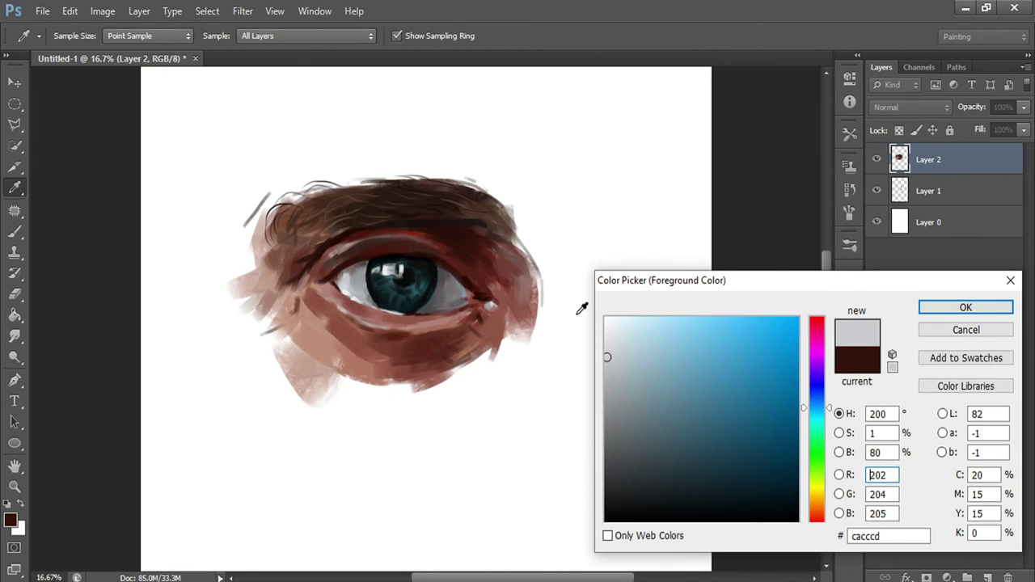
pyautogui.press('Return')
pyautogui.press(']')
pyautogui.press(']')
pyautogui.moveTo(488, 304); pyautogui.dragTo(494, 306)
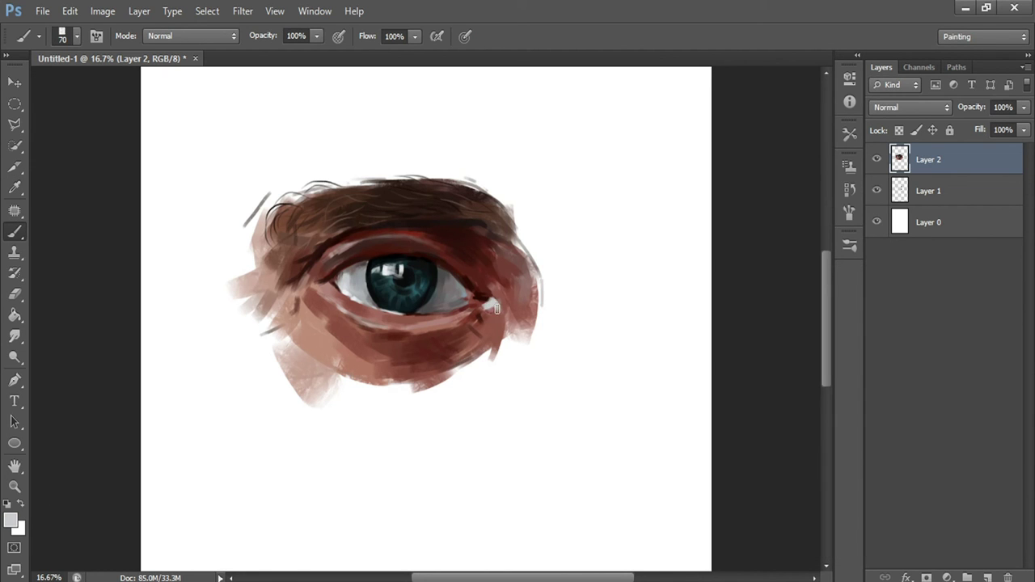
# Step: Sample dark red tones from the eye corner as the painting colour
pyautogui.click(10, 520)
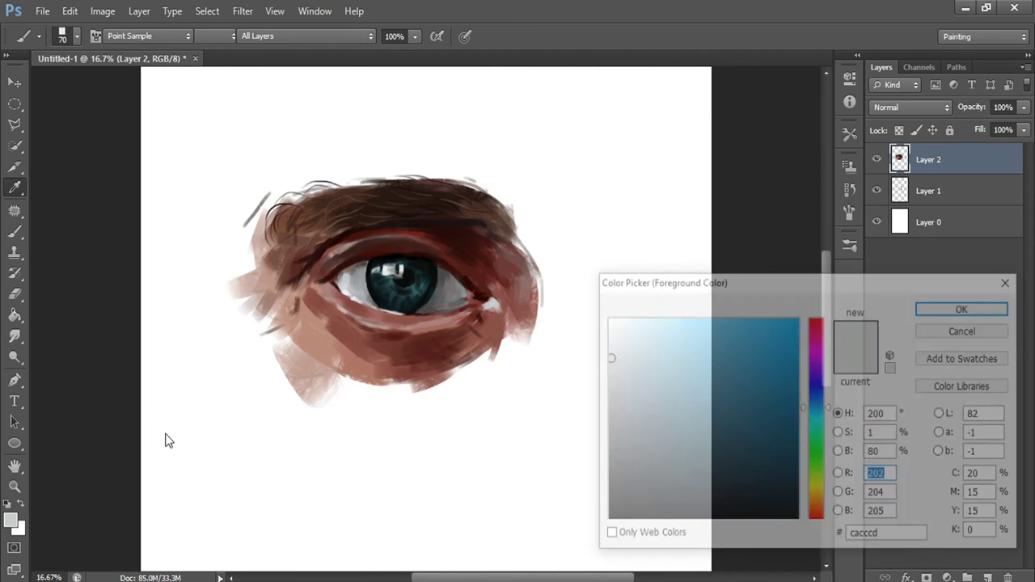
pyautogui.click(488, 299)
pyautogui.press('Return')
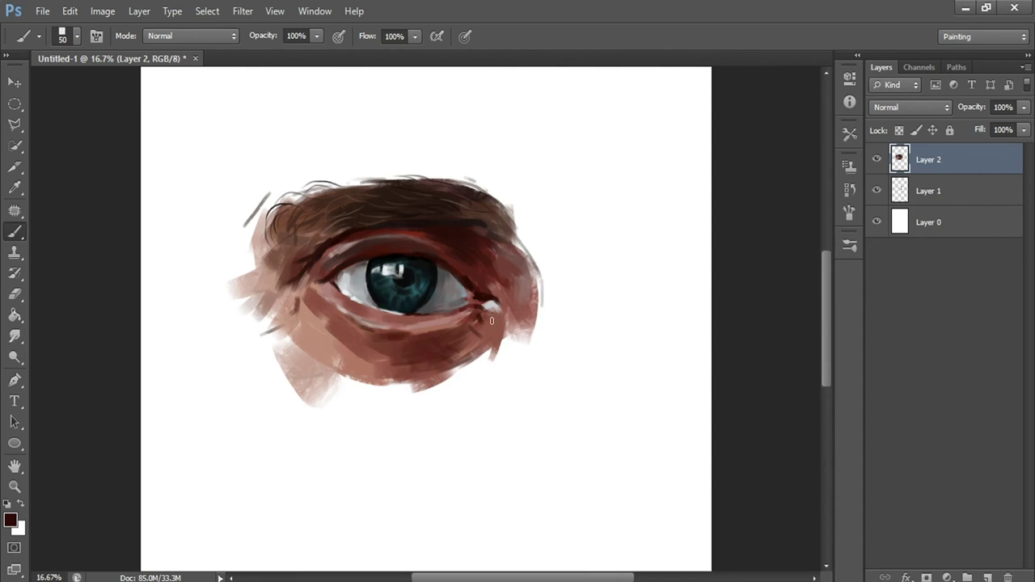
pyautogui.click(10, 520)
pyautogui.click(475, 318)
pyautogui.press('Return')
# Step: Set the brush to 60 and sample darker brown #2f0c07 from below the eye
pyautogui.press(']')
pyautogui.press(']')
pyautogui.press(']')
pyautogui.press('[')
pyautogui.press('[')
pyautogui.click(10, 520)
pyautogui.click(453, 350)
pyautogui.press('Return')
# Step: Sample a lighter skin tone and paint the under-eye area at brush size 80
pyautogui.click(11, 520)
pyautogui.click(402, 371)
pyautogui.press('Return')
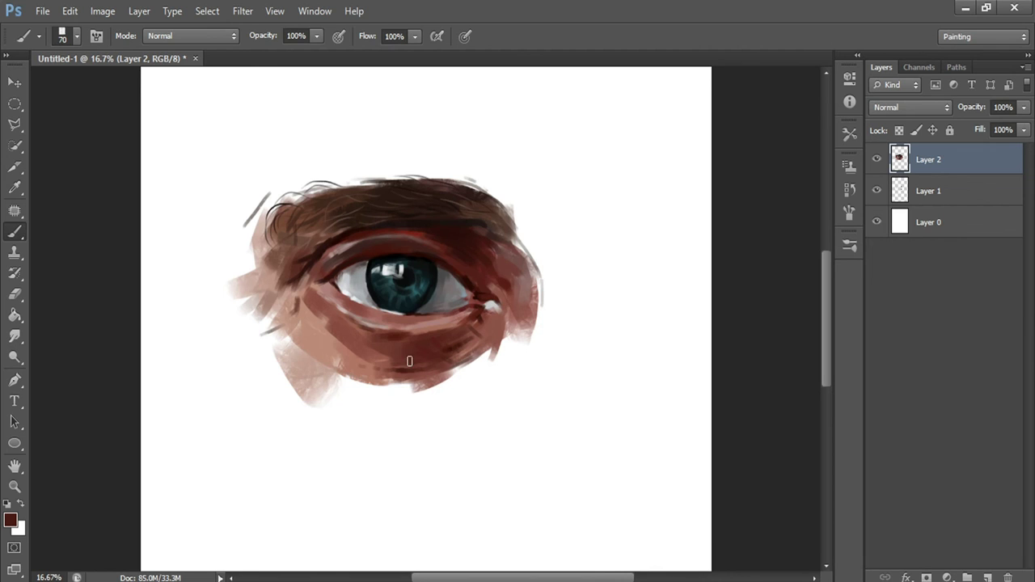
pyautogui.click(10, 520)
pyautogui.click(328, 330)
pyautogui.press('Return')
pyautogui.press(']')
pyautogui.moveTo(340, 352); pyautogui.dragTo(314, 340)
pyautogui.press(']')
pyautogui.press(']')
# Step: Sample a skin colour, return to size 80, and stroke darker brown on the left cheek
pyautogui.click(11, 520)
pyautogui.click(337, 358)
pyautogui.press('Return')
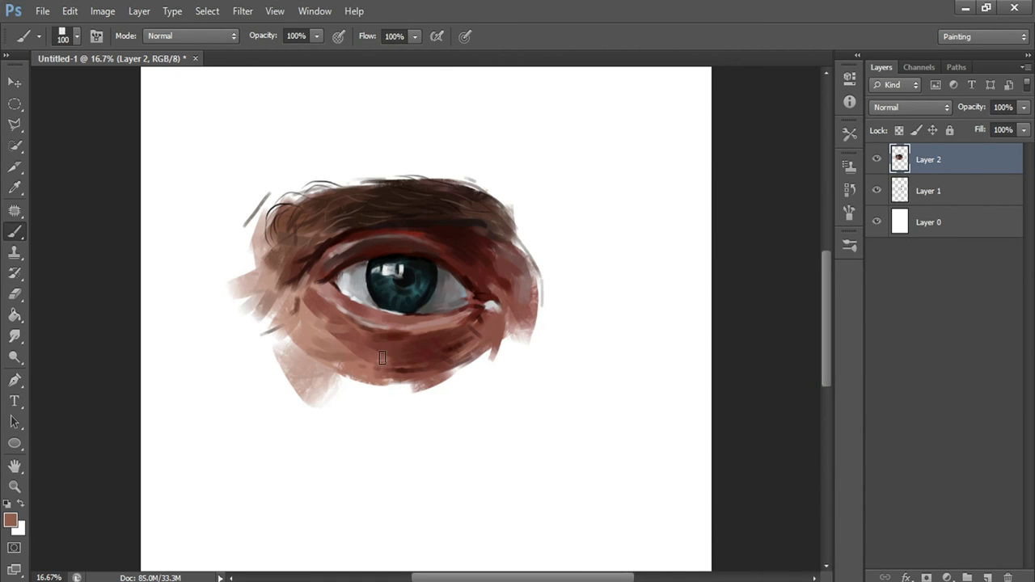
pyautogui.press('[')
pyautogui.press('[')
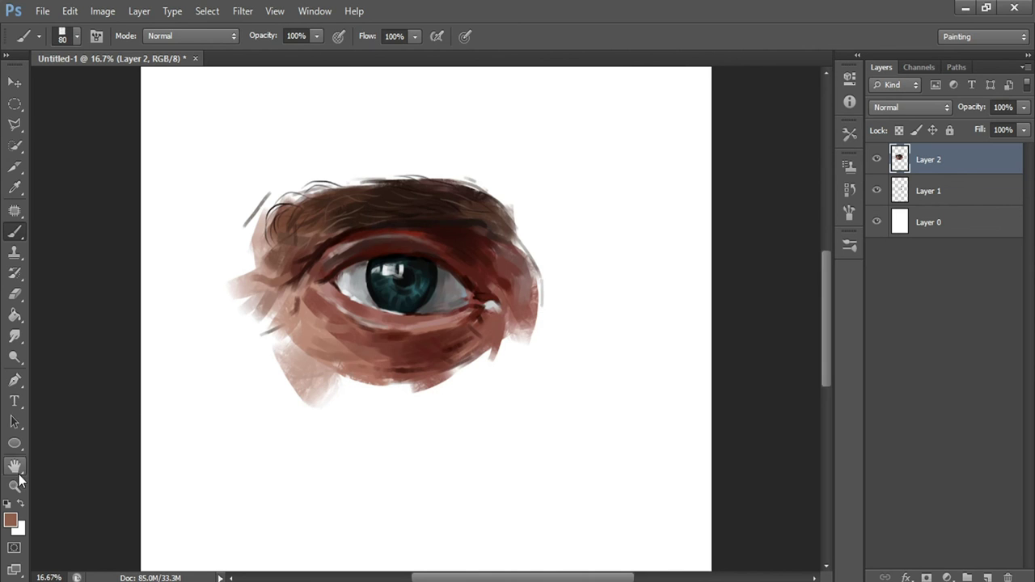
pyautogui.click(11, 520)
pyautogui.click(684, 410)
pyautogui.press('Return')
pyautogui.moveTo(282, 294); pyautogui.dragTo(273, 306)
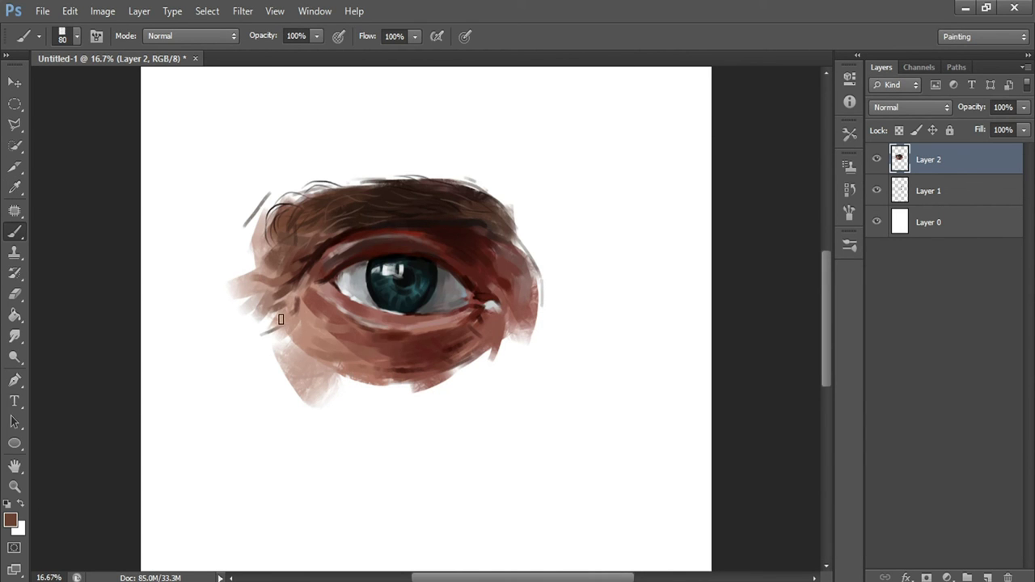
# Step: Paint a reddish-brown stroke onto the lower-left cheek
pyautogui.click(11, 520)
pyautogui.click(693, 409)
pyautogui.press('Return')
pyautogui.moveTo(294, 307); pyautogui.dragTo(273, 325)
# Step: Pick muted brown #8e5f4d as the painting colour, then switch to the Eraser
pyautogui.click(11, 520)
pyautogui.click(327, 276)
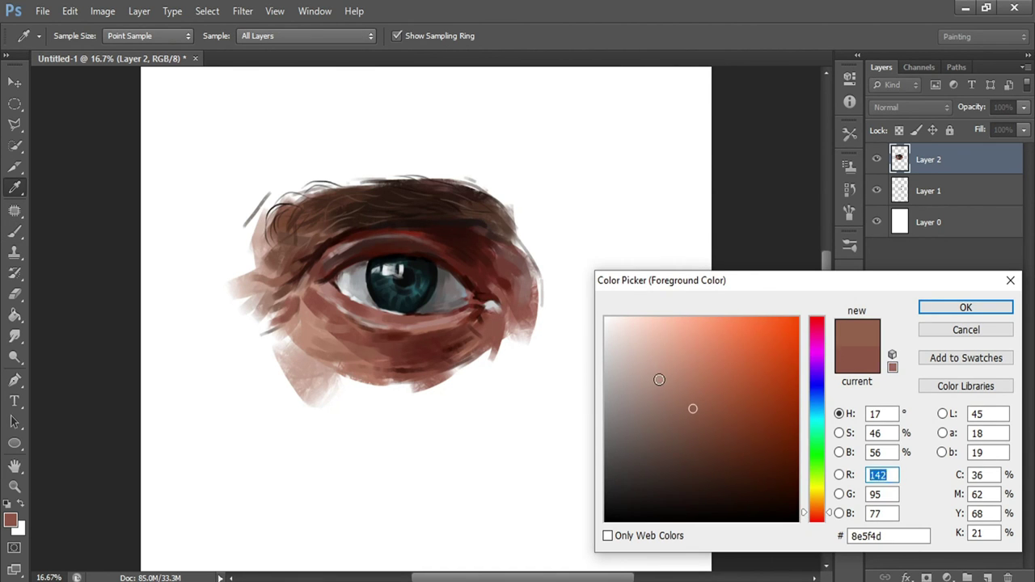
pyautogui.click(659, 379)
pyautogui.press('Return')
pyautogui.press('b')
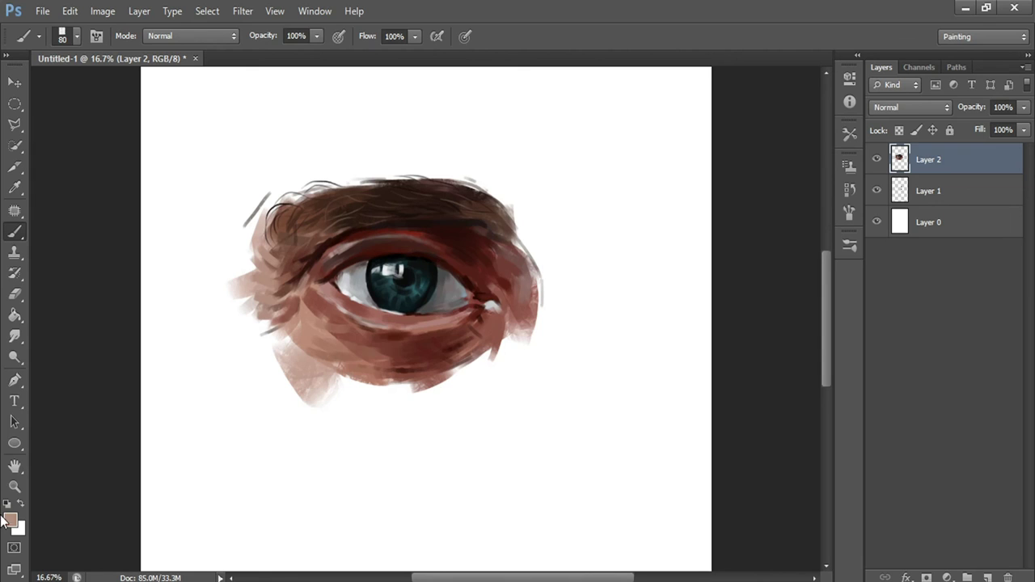
pyautogui.click(14, 294)
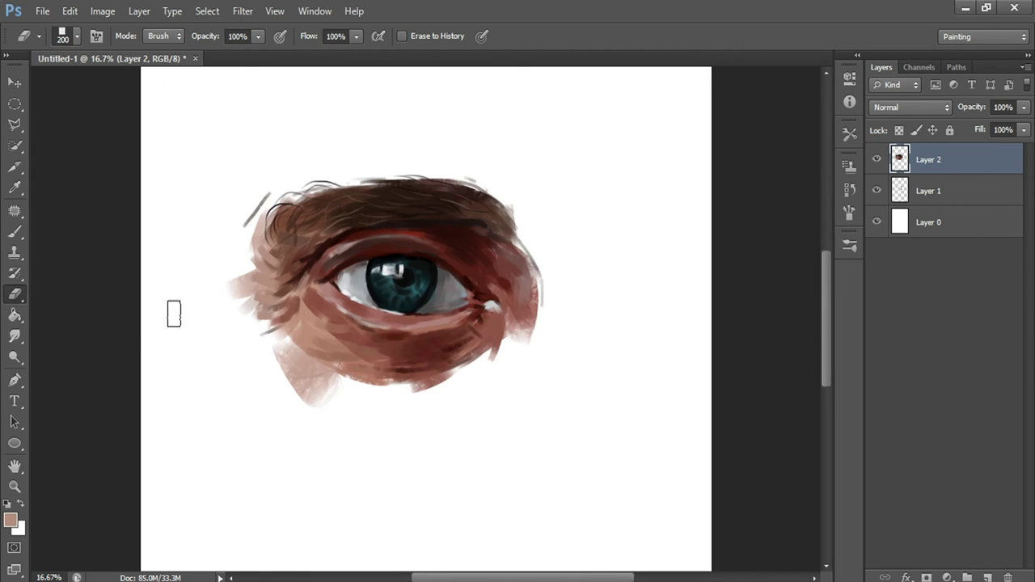
# Step: Erase the stray grey stroke above the brow's left end on Layer 1 with the 93 px brush, then set the brush to 40 px
pyautogui.click(849, 246)
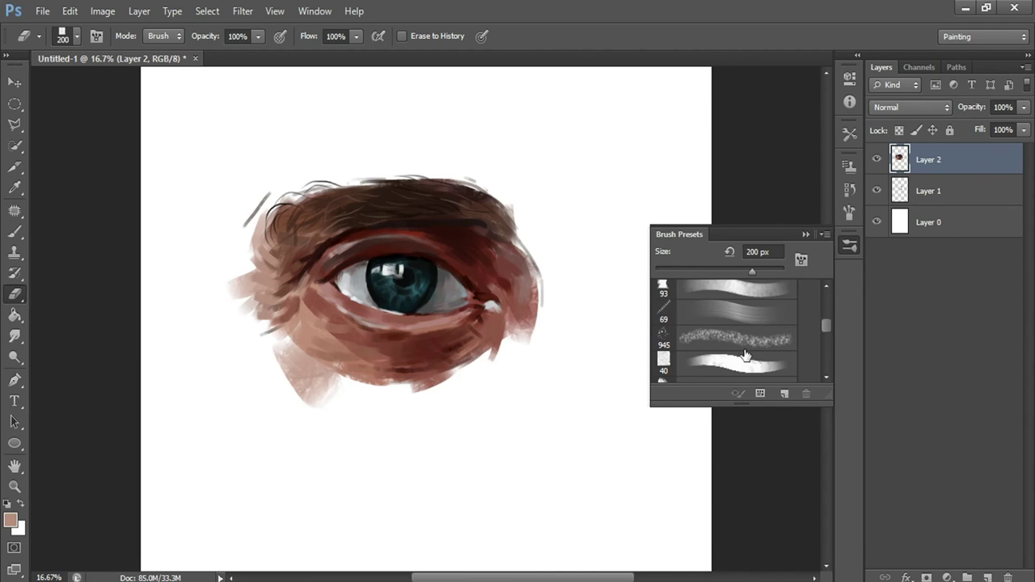
pyautogui.click(756, 296)
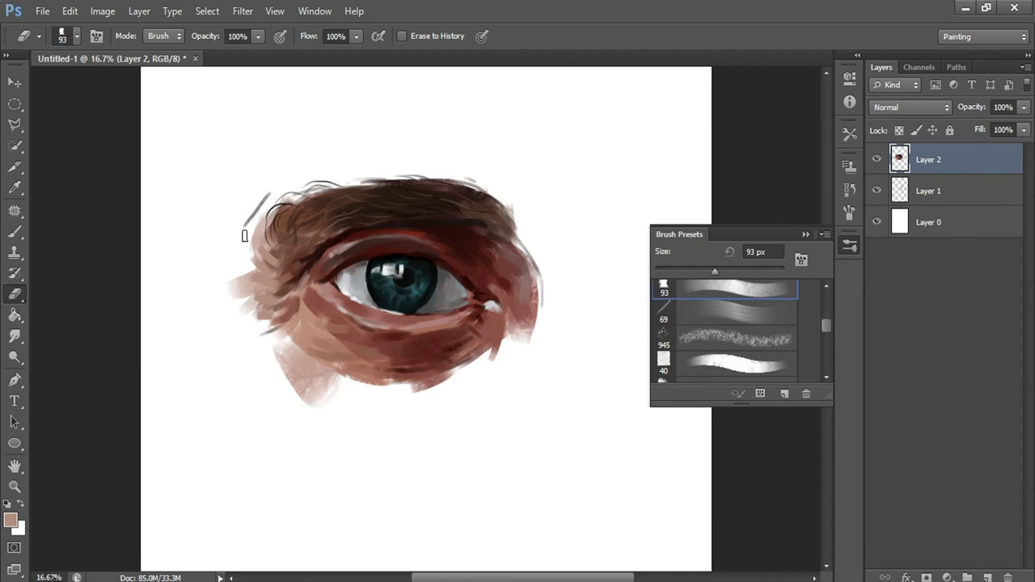
pyautogui.click(934, 201)
pyautogui.moveTo(270, 193); pyautogui.dragTo(253, 215)
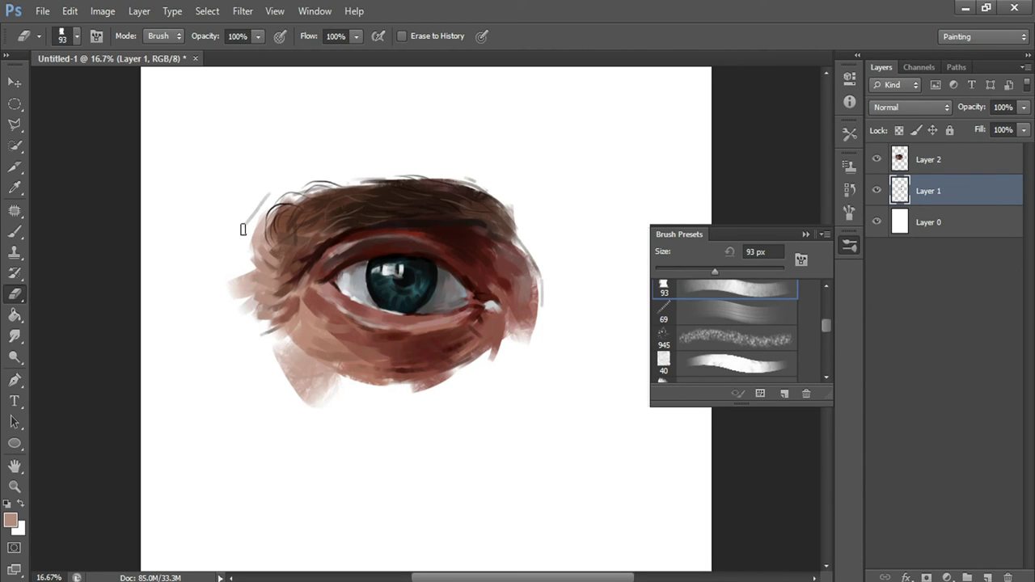
pyautogui.click(719, 372)
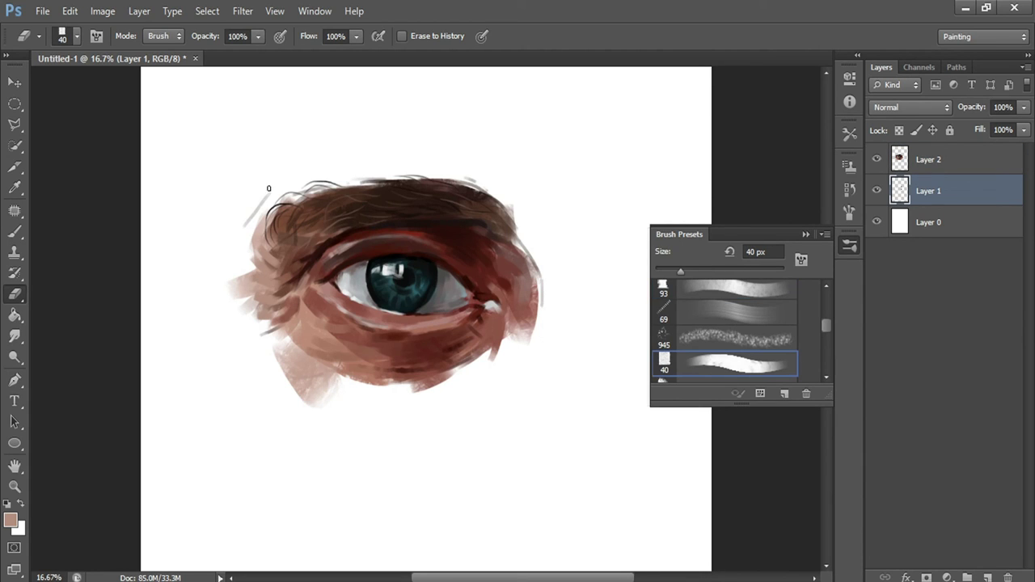
pyautogui.click(855, 277)
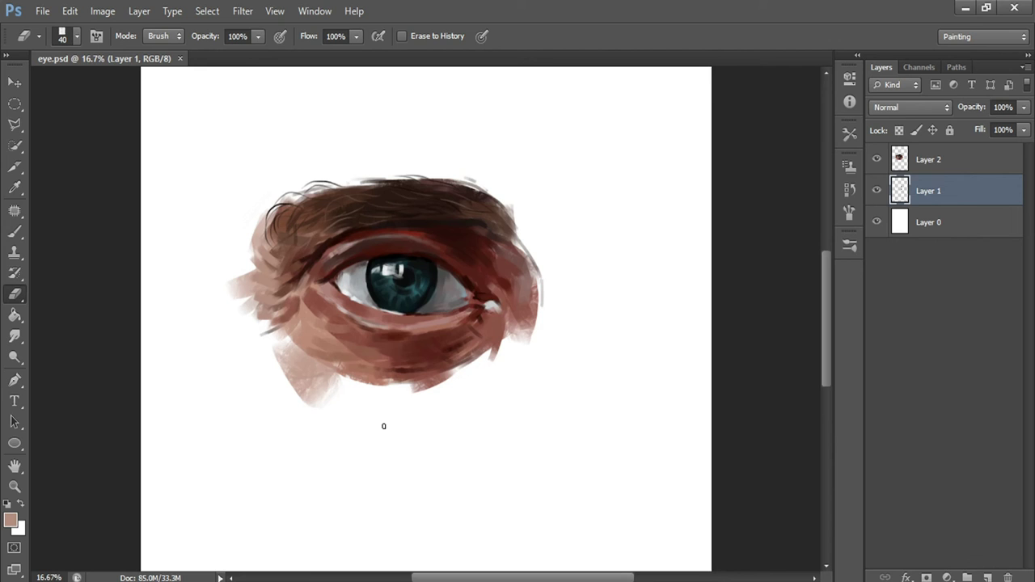
# Step: Pick a dark grey colour and erase a small spot on Layer 1
pyautogui.click(11, 519)
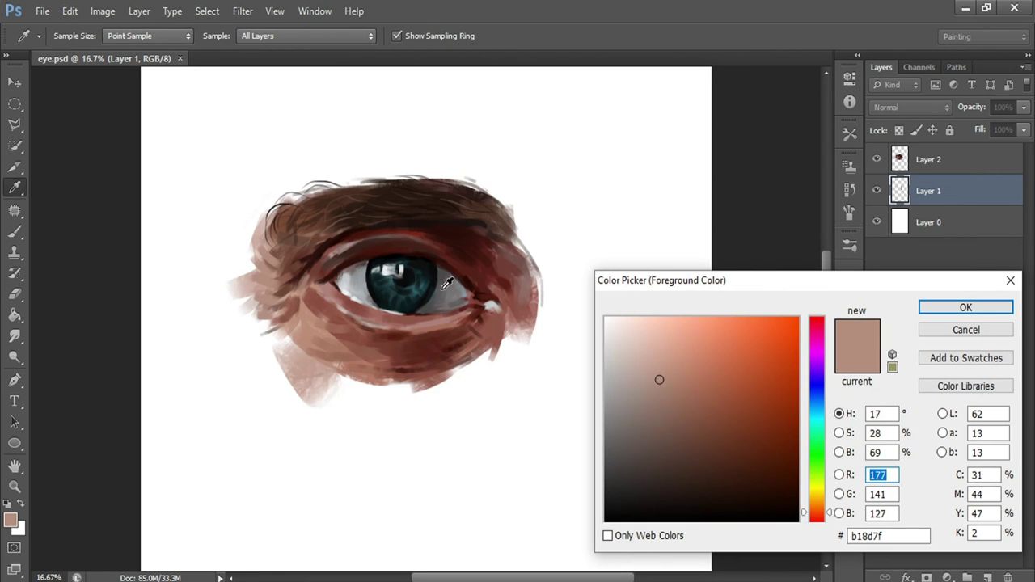
pyautogui.click(622, 427)
pyautogui.press('Return')
pyautogui.press('e')
pyautogui.click(454, 286)
# Step: Switch to the brush on Layer 2 with a reddish-brown colour at size 70
pyautogui.click(14, 232)
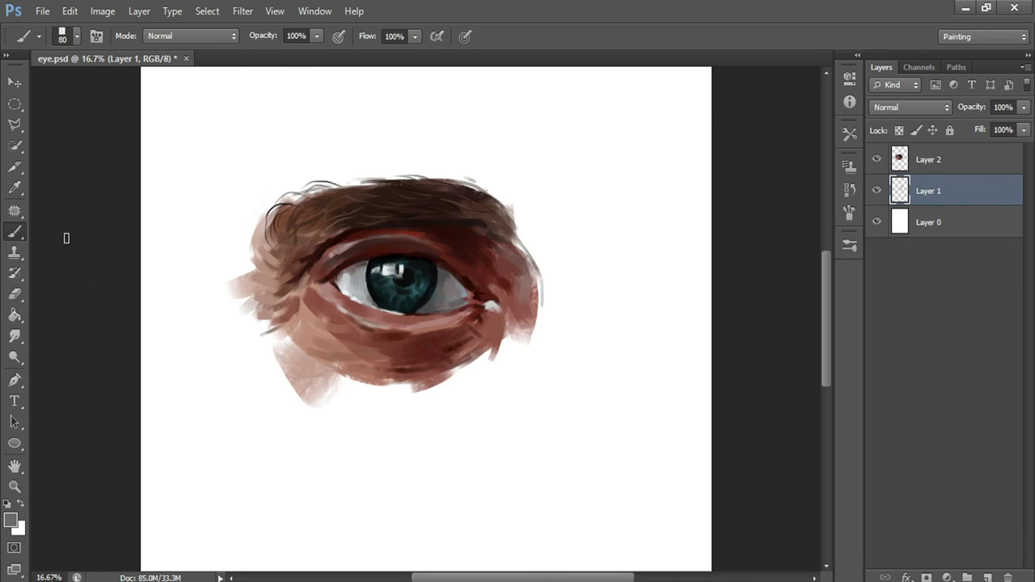
pyautogui.click(938, 161)
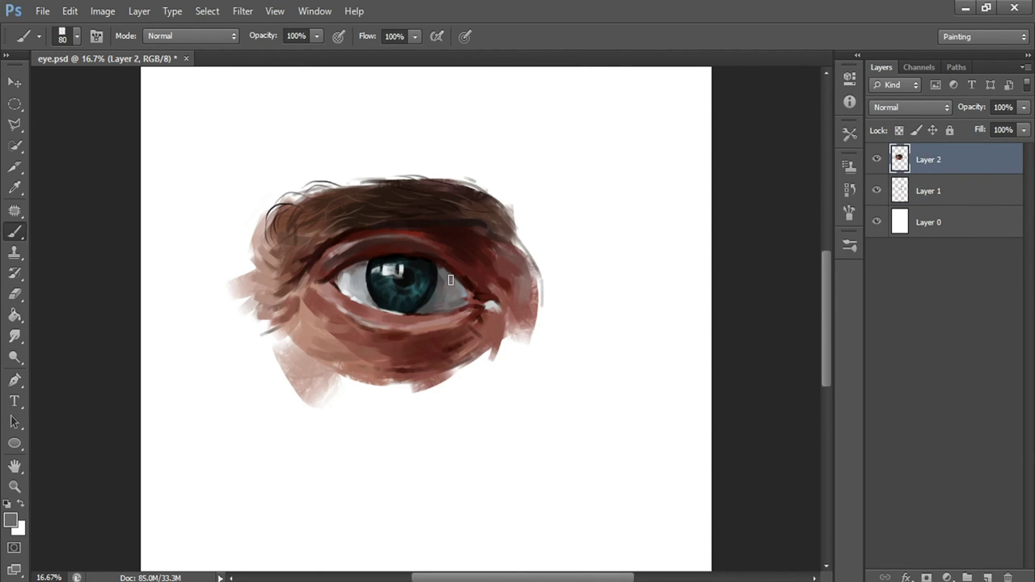
pyautogui.click(11, 520)
pyautogui.press('Return')
pyautogui.click(11, 521)
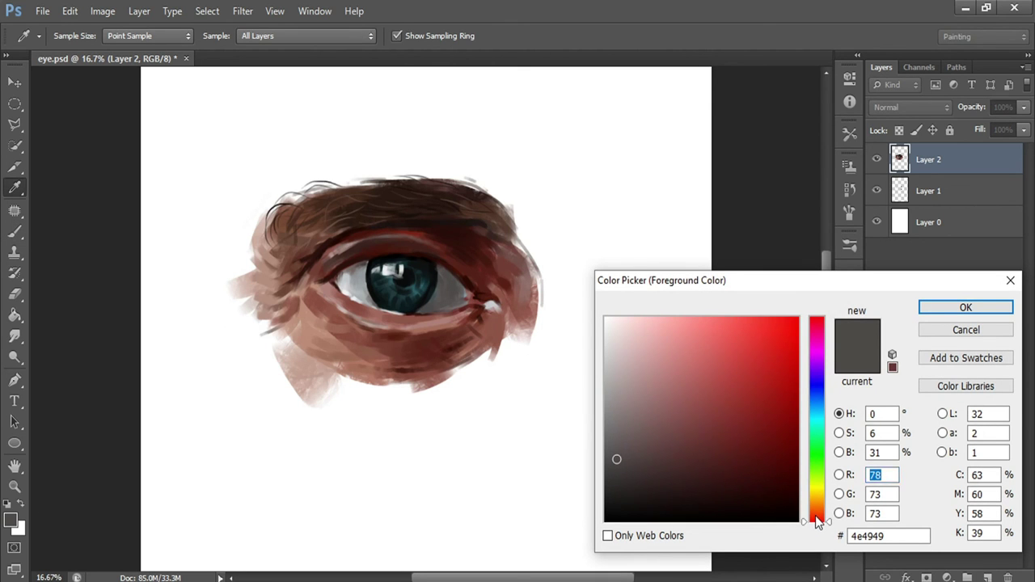
pyautogui.moveTo(816, 521); pyautogui.dragTo(816, 518)
pyautogui.moveTo(744, 439); pyautogui.dragTo(727, 431)
pyautogui.press('Return')
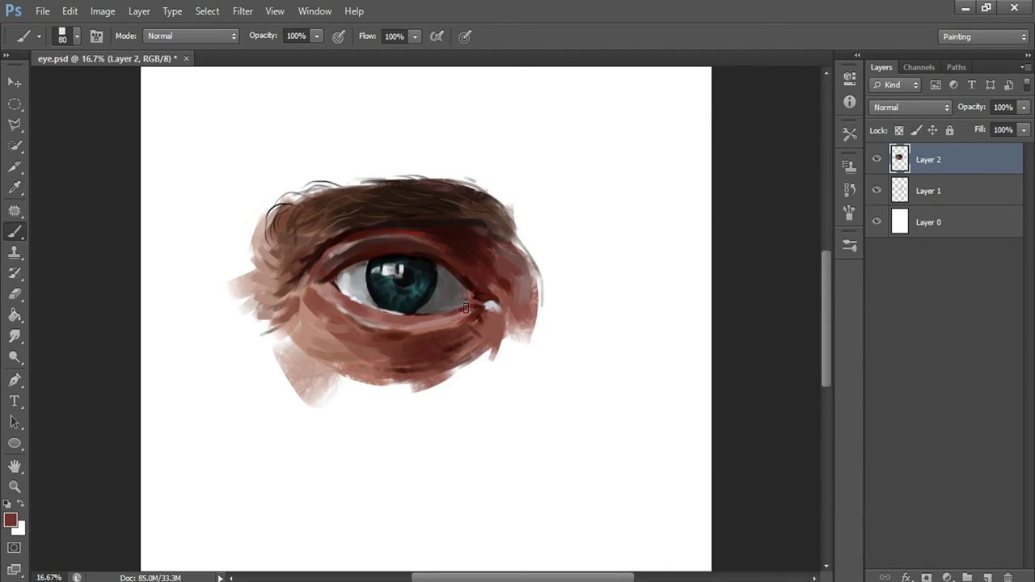
pyautogui.press('[')
# Step: Settle on a dark red painting colour, after trying greyish-brown, and activate the Eraser
pyautogui.click(10, 519)
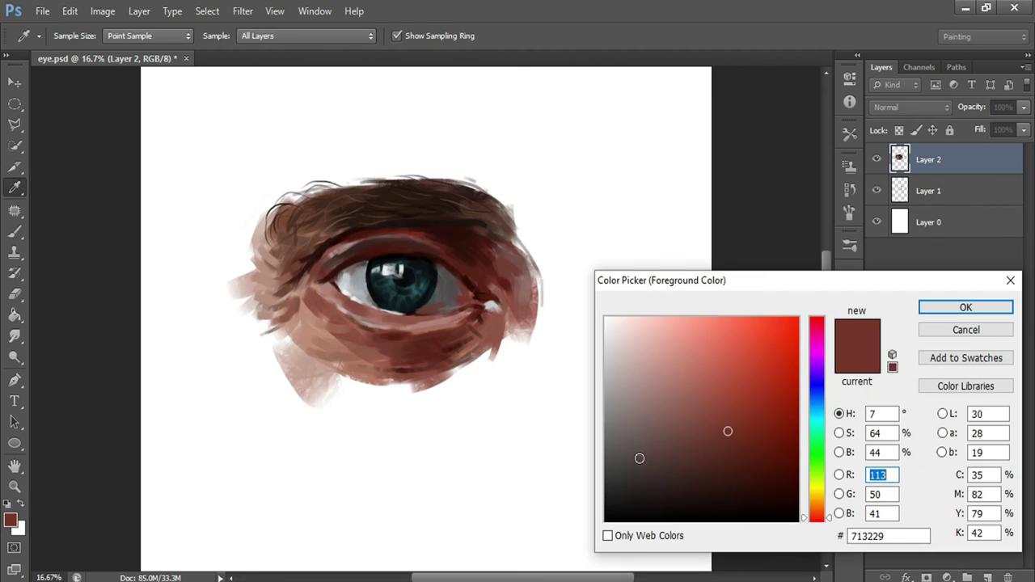
pyautogui.click(635, 440)
pyautogui.press('Return')
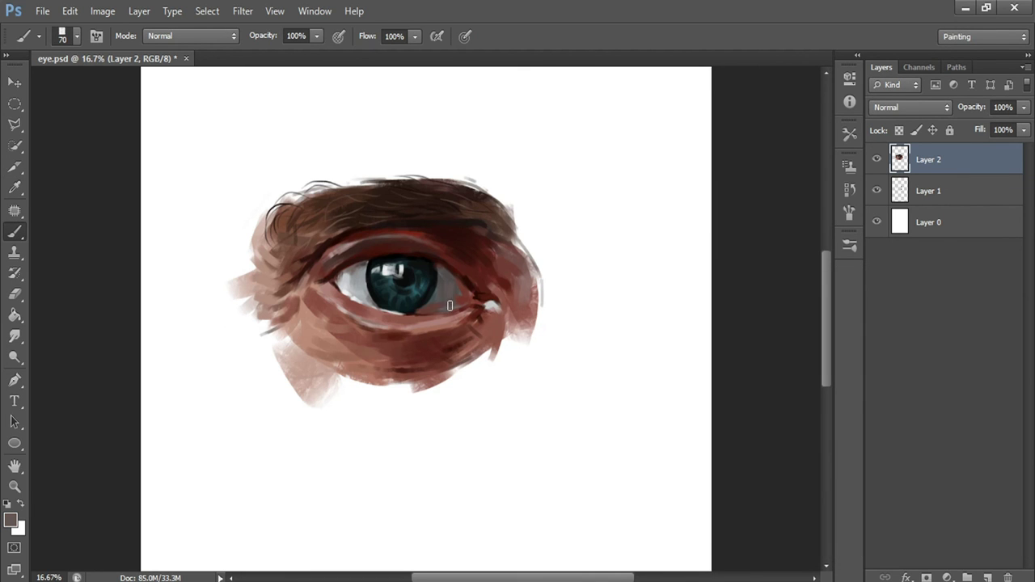
pyautogui.click(11, 520)
pyautogui.click(742, 459)
pyautogui.press('Return')
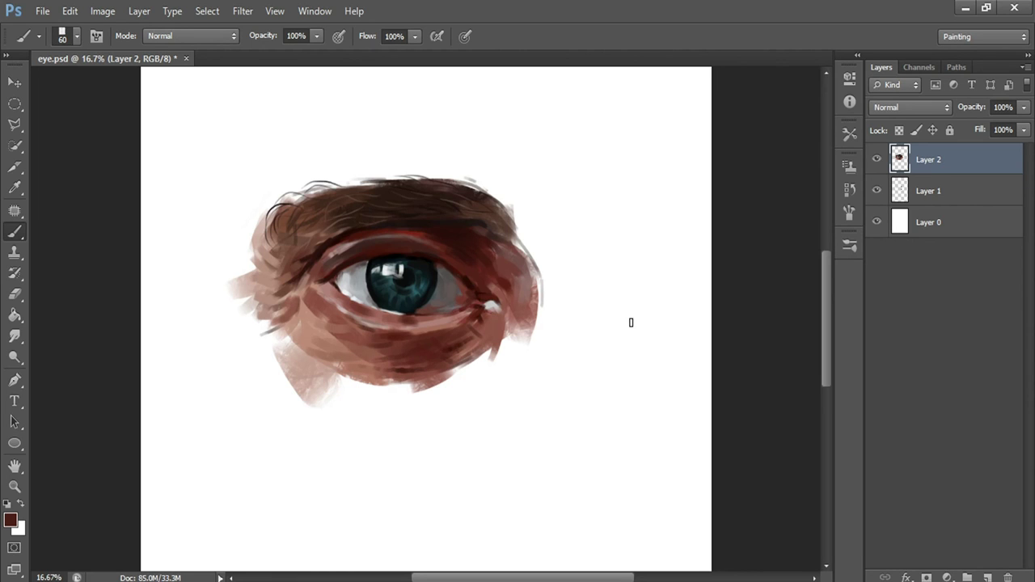
pyautogui.moveTo(15, 293); pyautogui.dragTo(89, 292)
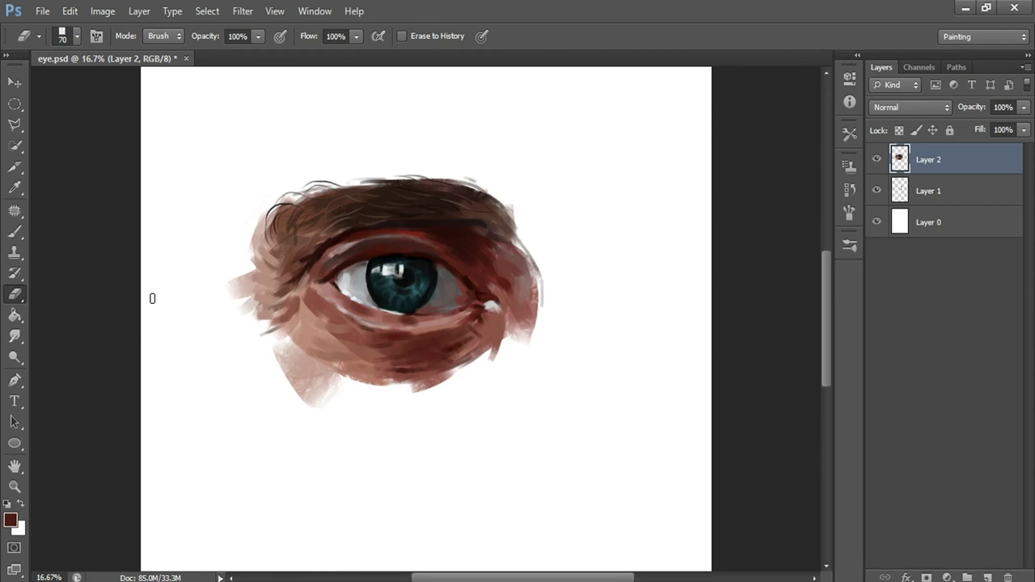
# Step: Erase and soften the brow's ragged top edge with a 125 px eraser
pyautogui.press(']')
pyautogui.press(']')
pyautogui.press(']')
pyautogui.moveTo(427, 178)
pyautogui.mouseDown()
pyautogui.moveTo(508, 177)
pyautogui.moveTo(426, 178)
pyautogui.moveTo(501, 203)
pyautogui.moveTo(521, 225)
pyautogui.mouseUp()
pyautogui.moveTo(490, 189)
pyautogui.mouseDown()
pyautogui.moveTo(425, 173)
pyautogui.moveTo(476, 180)
pyautogui.mouseUp()
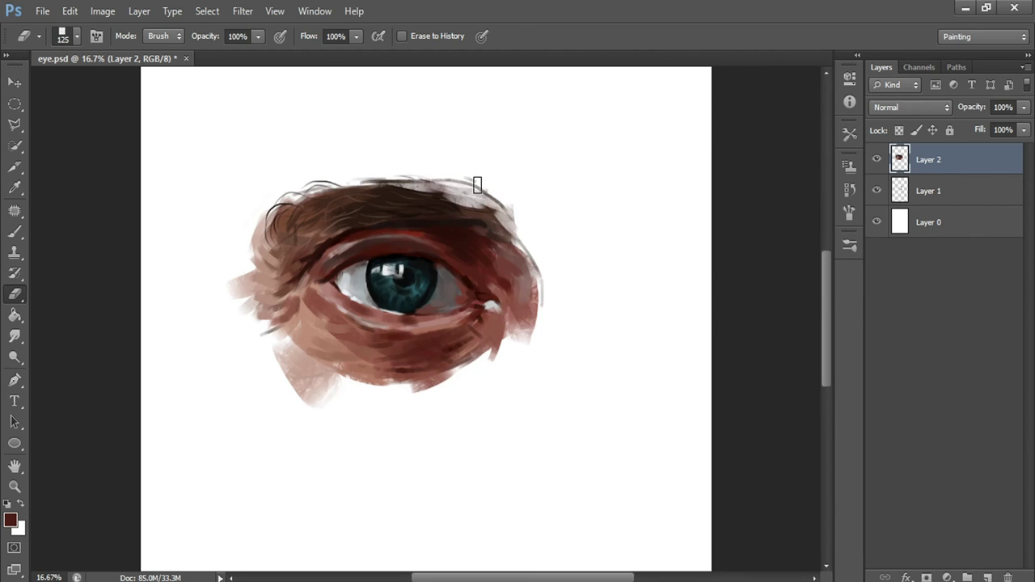
# Step: Hide Layer 1 and return to working on Layer 2
pyautogui.click(930, 194)
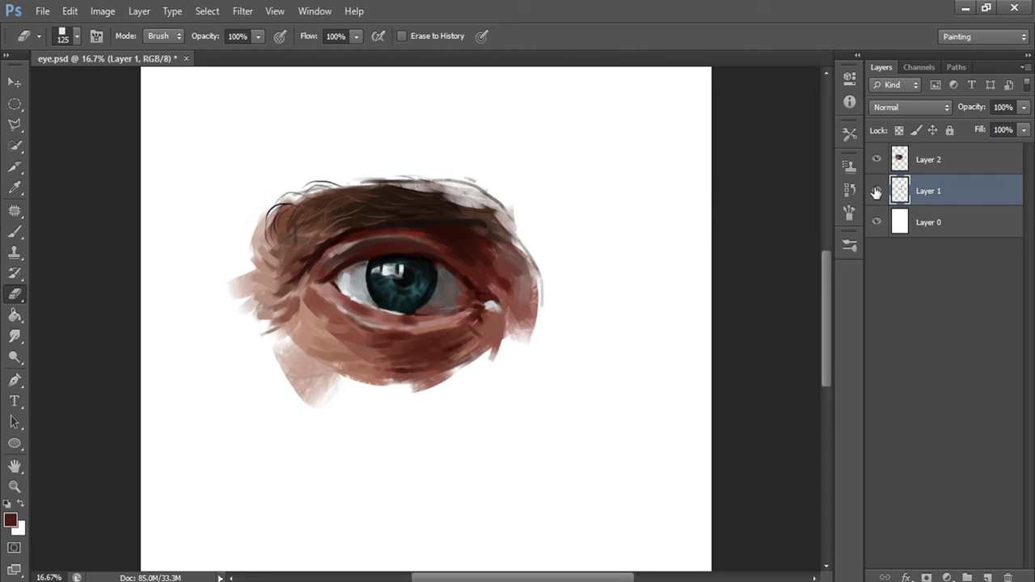
pyautogui.click(879, 190)
pyautogui.click(926, 165)
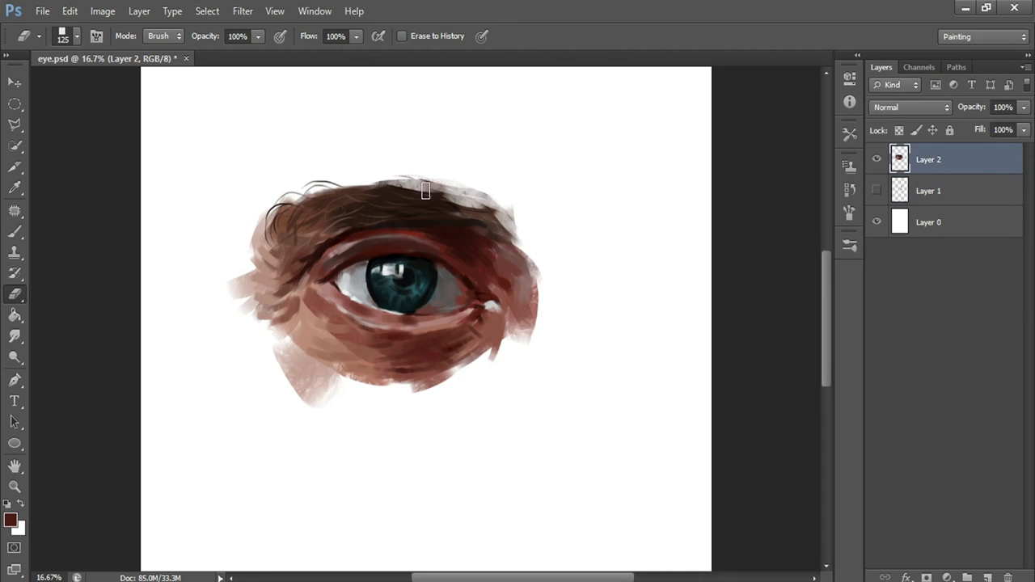
# Step: Erase leftover dark paint along the brow's top and upper-right edge with a 60 px eraser
pyautogui.press('[')
pyautogui.press('[')
pyautogui.press('[')
pyautogui.moveTo(357, 188); pyautogui.dragTo(338, 191)
pyautogui.moveTo(485, 192); pyautogui.dragTo(501, 212)
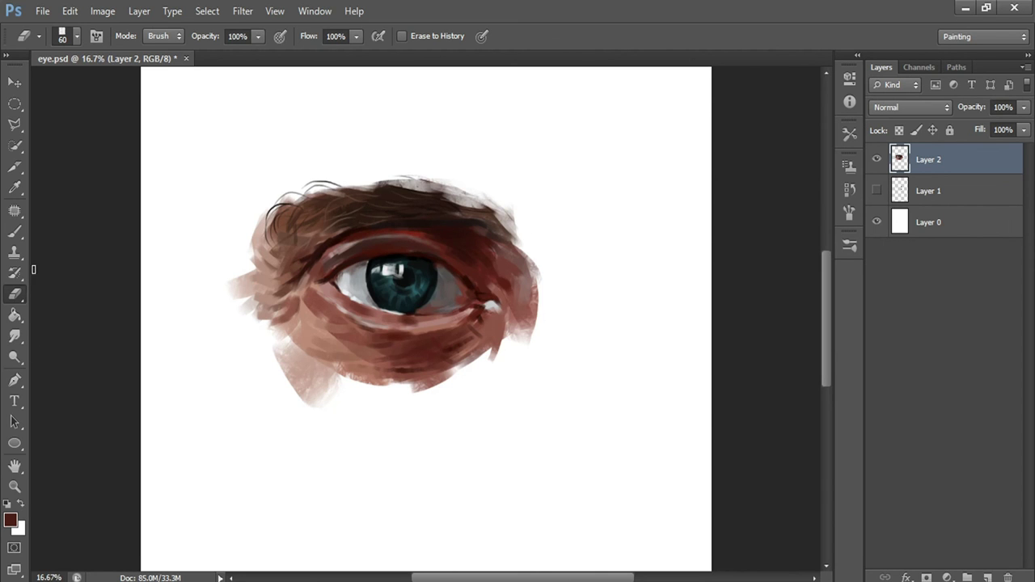
pyautogui.click(15, 232)
pyautogui.click(10, 520)
# Step: Set the foreground to progressively darker browns and enlarge the brush
pyautogui.click(738, 500)
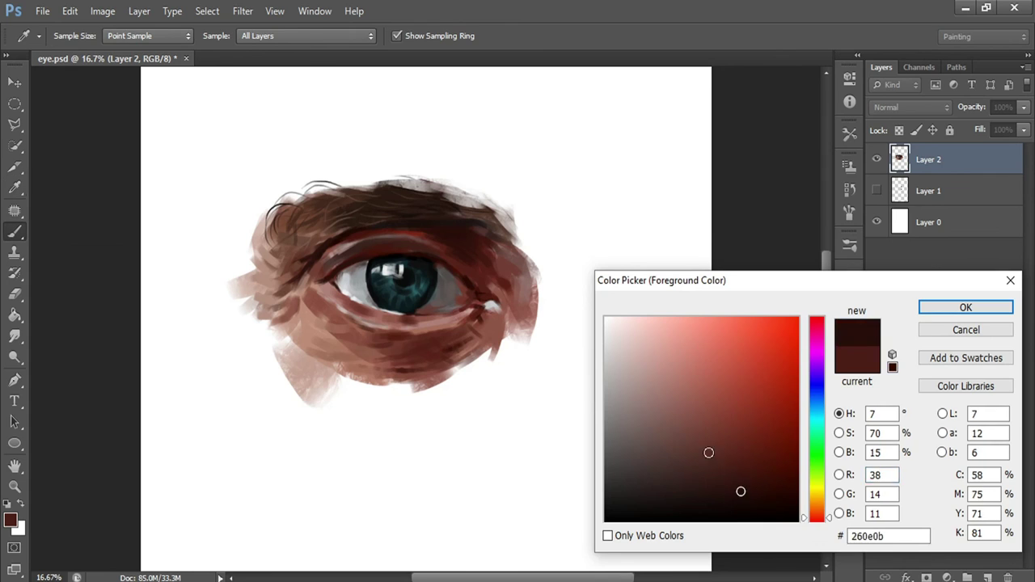
pyautogui.press('Return')
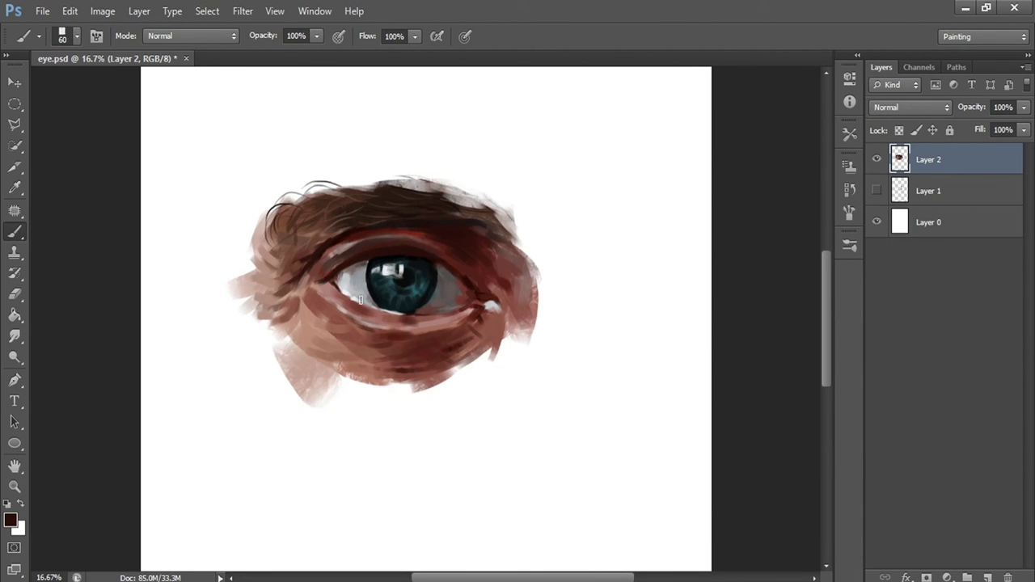
pyautogui.click(11, 520)
pyautogui.click(739, 506)
pyautogui.press('Return')
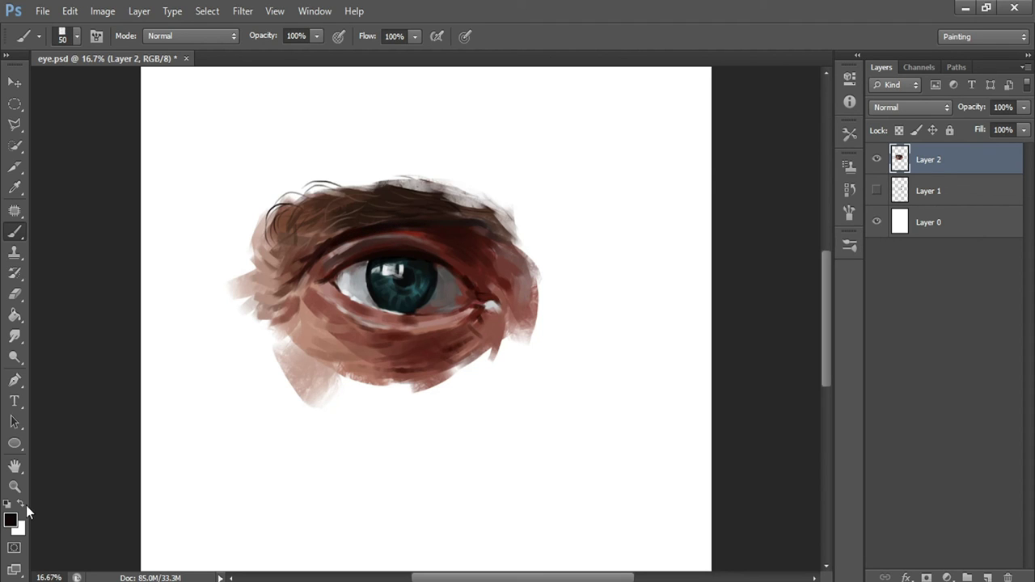
pyautogui.press(']')
pyautogui.press(']')
pyautogui.press(']')
# Step: Sample the dark eyelid colour and darken the outer eye corner and right edge
pyautogui.press('i')
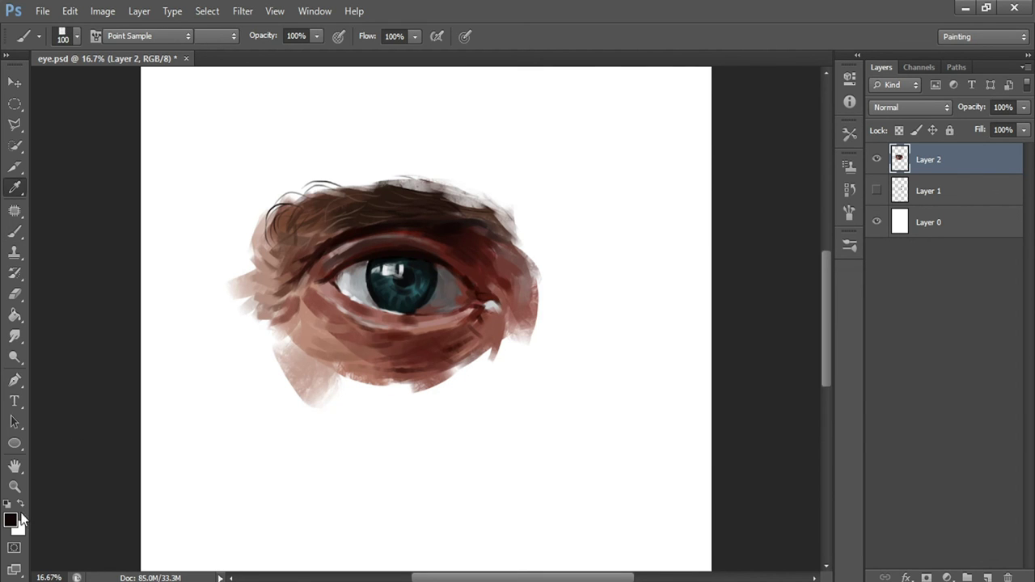
pyautogui.click(10, 520)
pyautogui.click(355, 248)
pyautogui.press('Return')
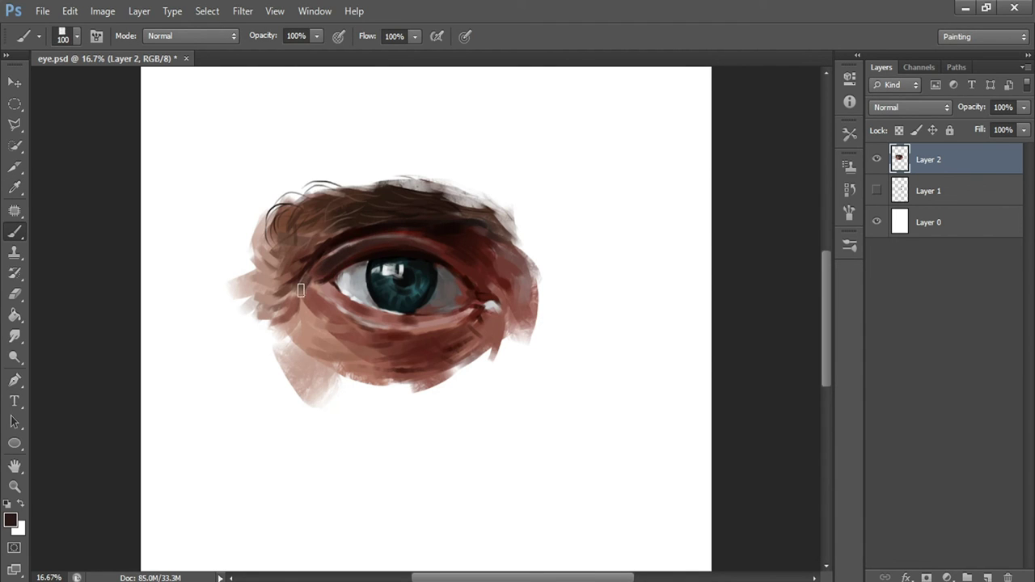
pyautogui.moveTo(506, 282); pyautogui.dragTo(493, 257)
pyautogui.moveTo(516, 300); pyautogui.dragTo(517, 263)
# Step: Darken the lower-lid skin under the eye with a deeper red
pyautogui.click(11, 522)
pyautogui.click(757, 461)
pyautogui.click(930, 305)
pyautogui.press('[')
pyautogui.moveTo(477, 319)
pyautogui.mouseDown()
pyautogui.moveTo(444, 331)
pyautogui.moveTo(439, 357)
pyautogui.moveTo(383, 371)
pyautogui.mouseUp()
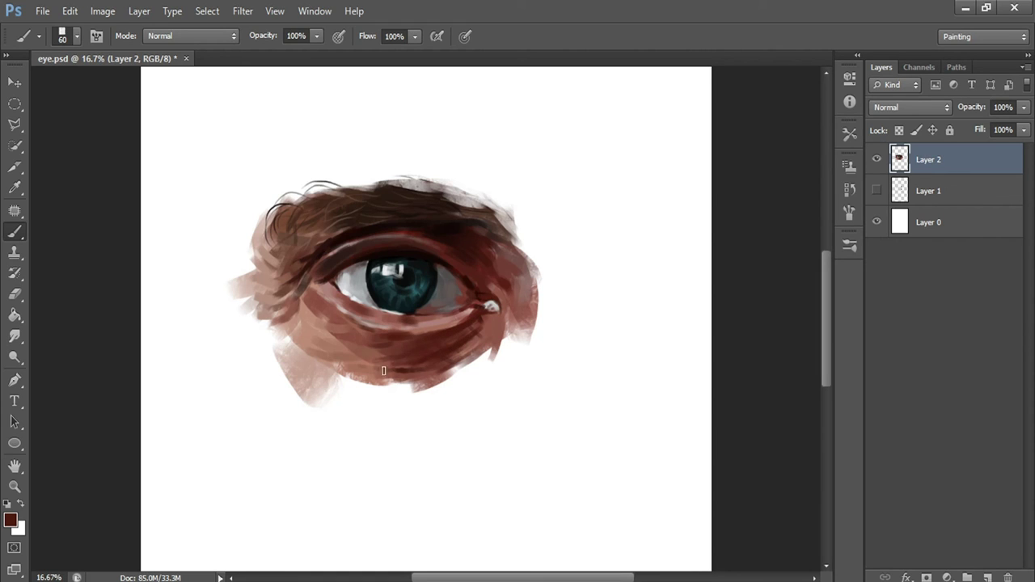
# Step: Draw thin near-black curly hairs along the eyebrow's top with a 35 px brush
pyautogui.click(10, 519)
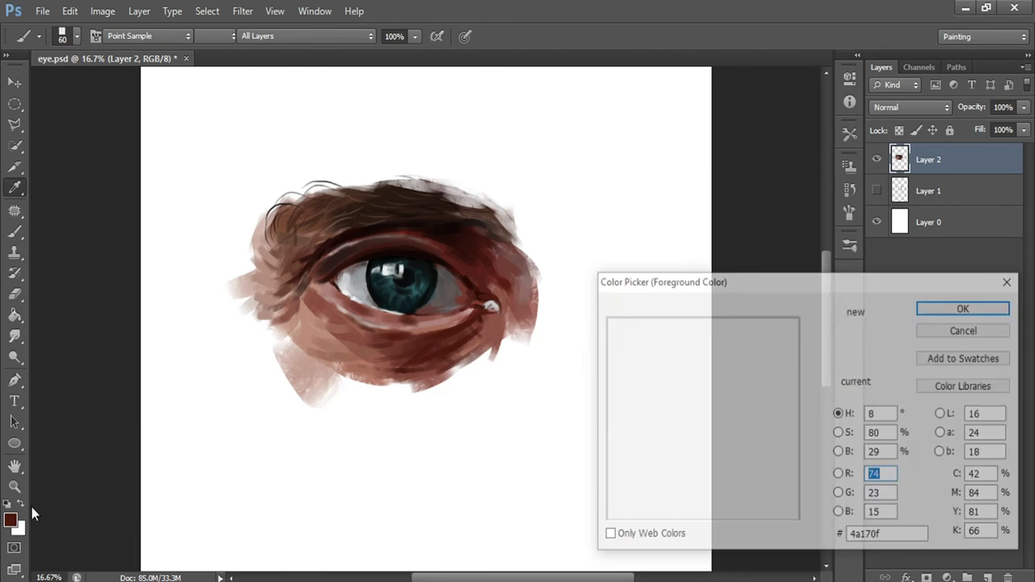
pyautogui.click(779, 484)
pyautogui.press('Return')
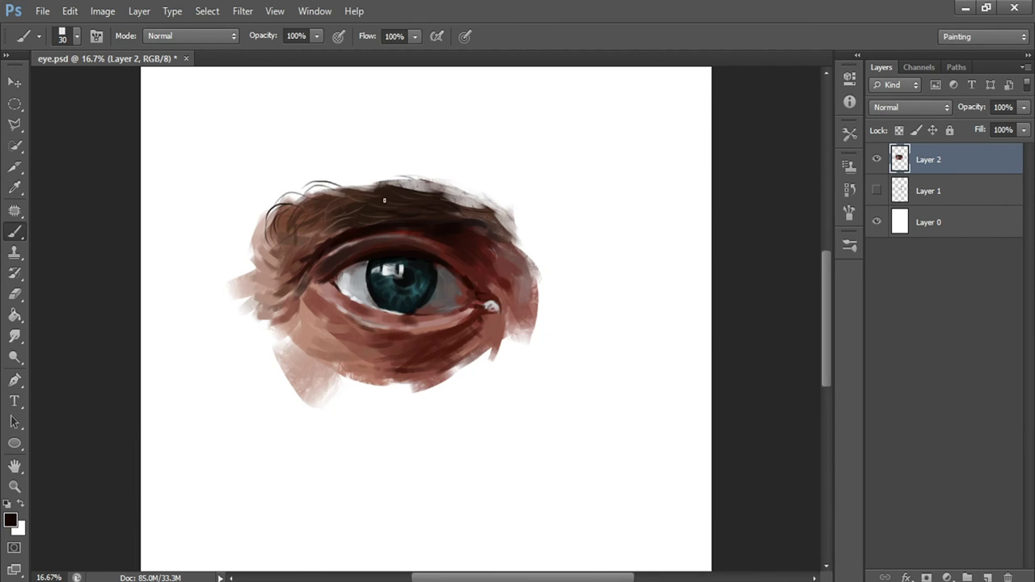
pyautogui.moveTo(376, 195)
pyautogui.mouseDown()
pyautogui.moveTo(405, 201)
pyautogui.moveTo(407, 183)
pyautogui.mouseUp()
pyautogui.press('[')
pyautogui.moveTo(343, 193)
pyautogui.mouseDown()
pyautogui.moveTo(304, 184)
pyautogui.moveTo(279, 202)
pyautogui.moveTo(298, 202)
pyautogui.moveTo(298, 247)
pyautogui.mouseUp()
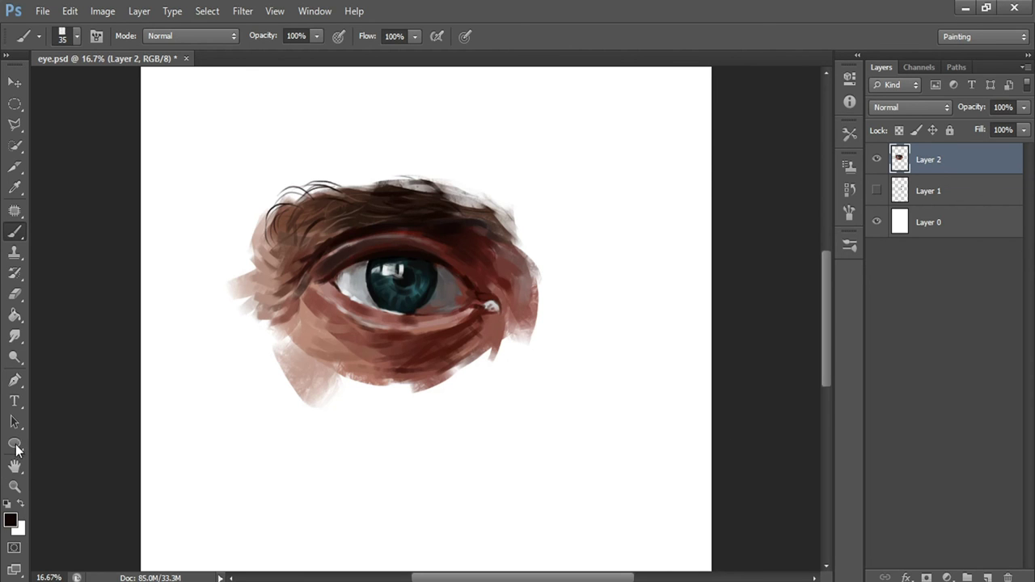
pyautogui.click(11, 519)
# Step: Sign the painting in dark red #5f0d00 below and right of the eye
pyautogui.click(796, 445)
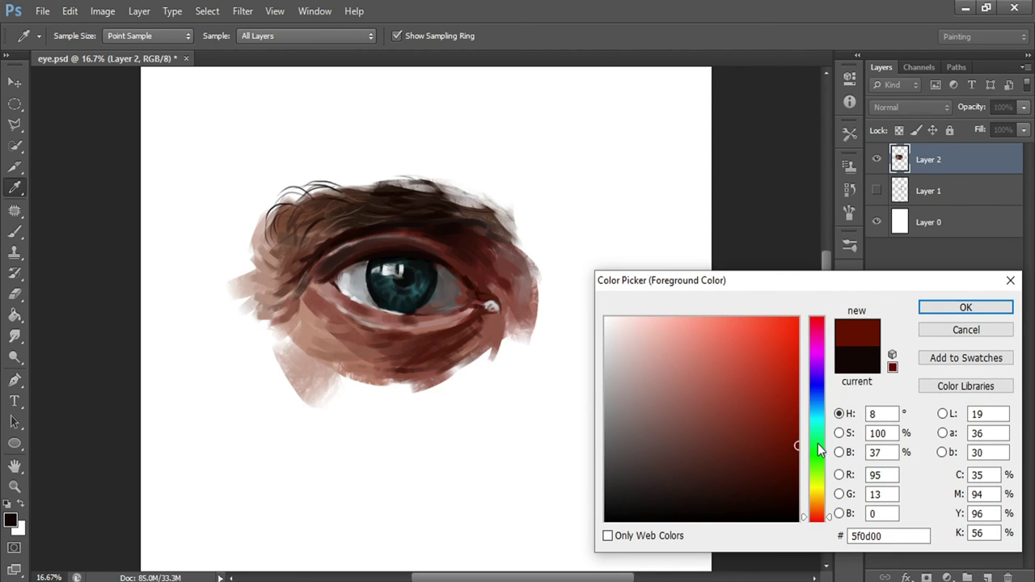
pyautogui.press('Return')
pyautogui.moveTo(462, 419)
pyautogui.mouseDown()
pyautogui.moveTo(514, 388)
pyautogui.moveTo(540, 399)
pyautogui.moveTo(608, 394)
pyautogui.mouseUp()
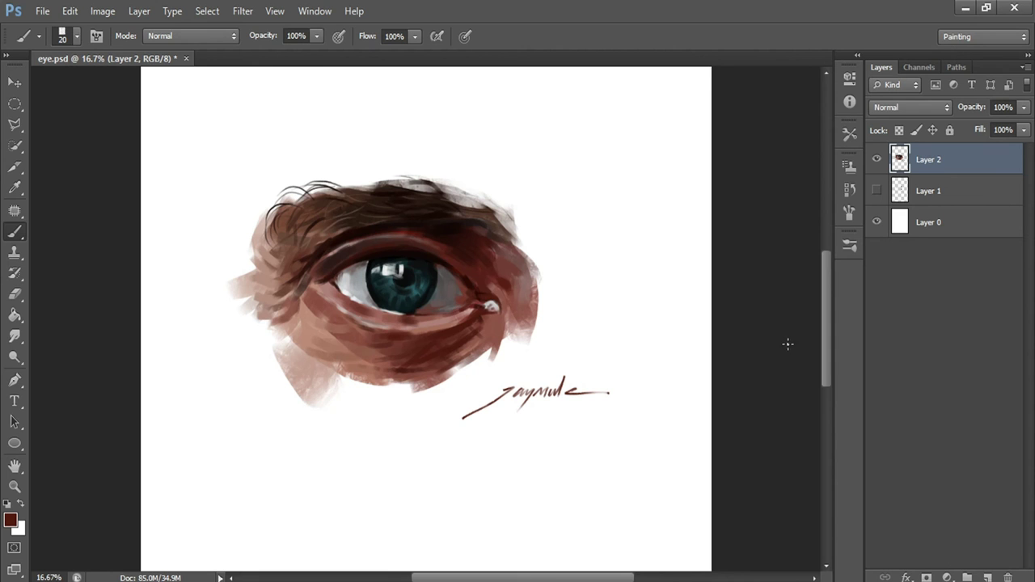